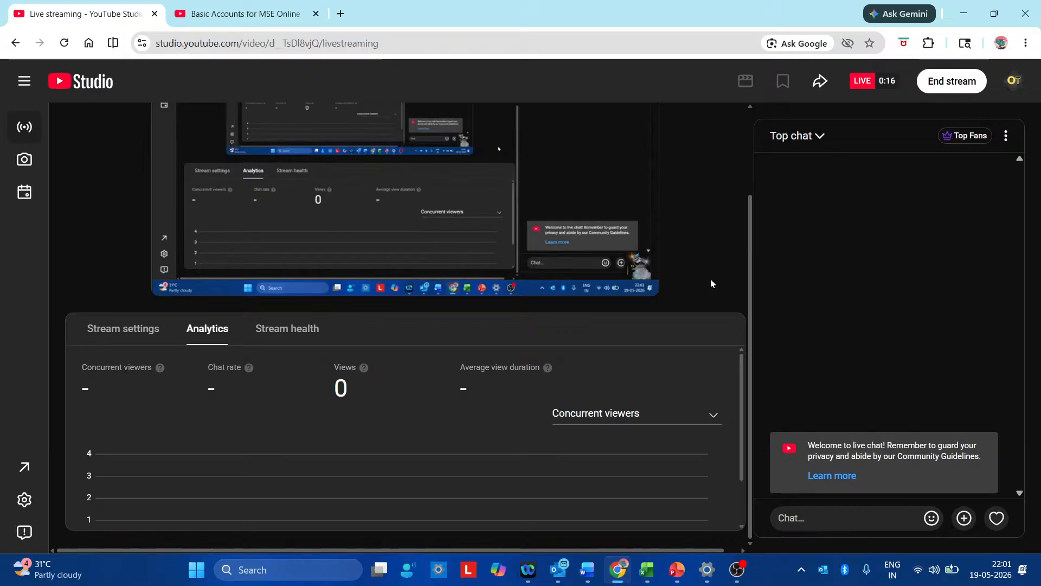
# Step: Switch to the blank Excel workbook and move the selection around cells A1, A2, B2 and B1, ending on A1
pyautogui.click(645, 571)
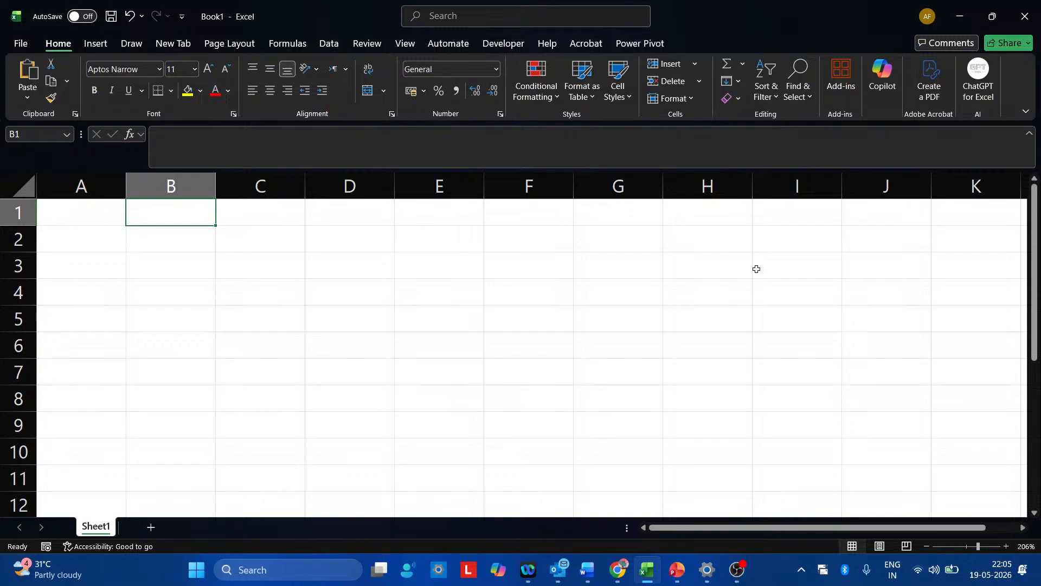
pyautogui.press('Left')
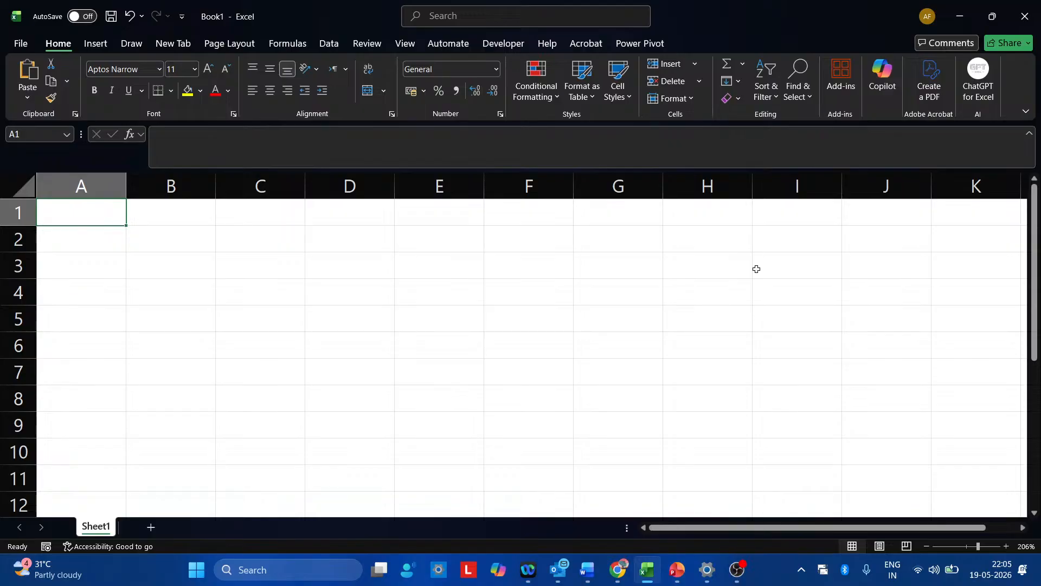
pyautogui.press('Down')
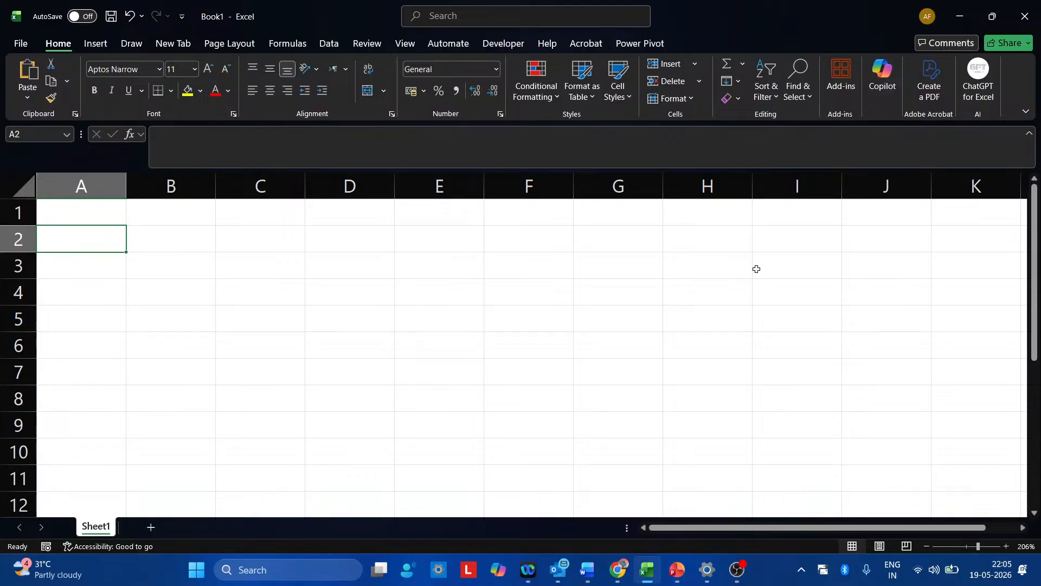
pyautogui.press('Right')
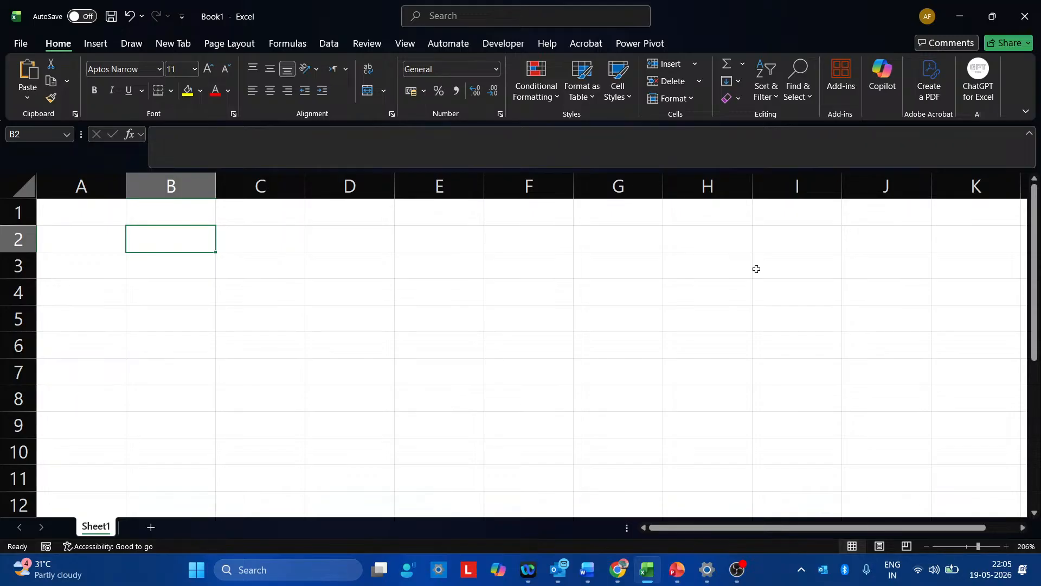
pyautogui.press('Up')
pyautogui.press('Left')
pyautogui.press('Down')
pyautogui.press('Right')
pyautogui.press('Up')
pyautogui.press('Left')
pyautogui.press('Down')
pyautogui.press('Right')
pyautogui.press('Up')
pyautogui.press('Left')
pyautogui.press('Down')
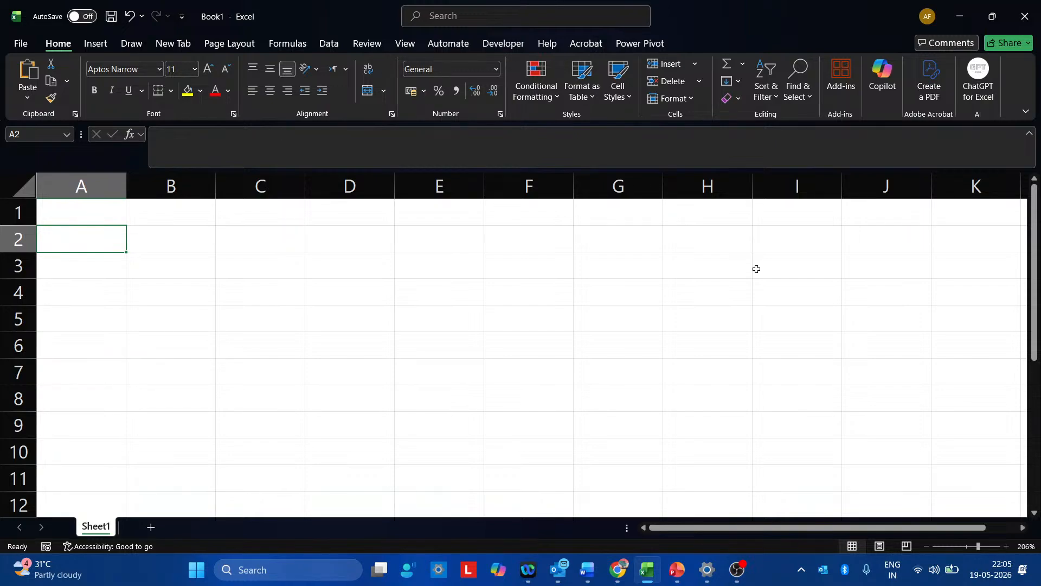
pyautogui.press('Up')
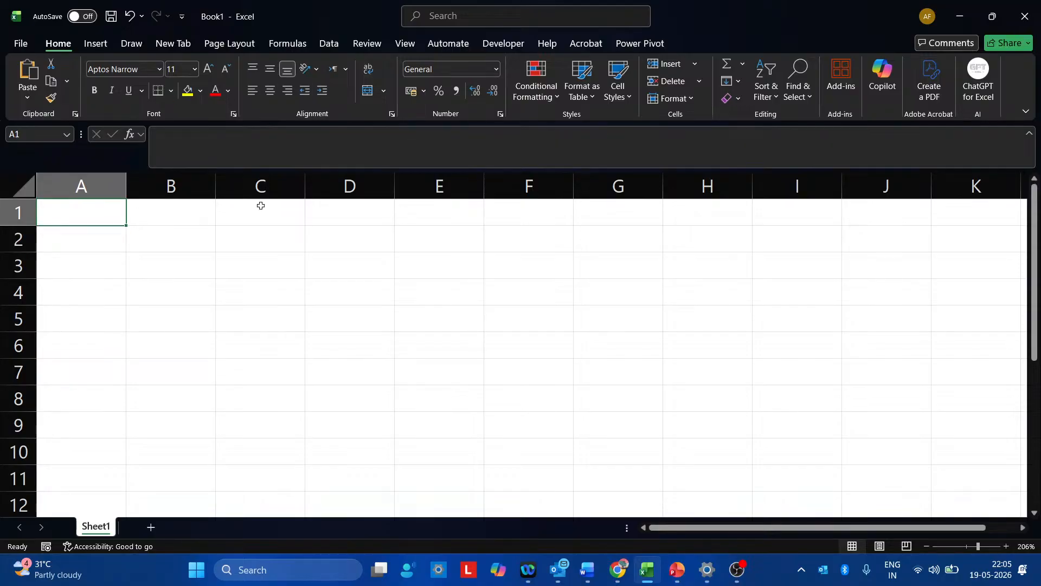
# Step: Assign the name tax to cell A1
pyautogui.click(32, 134)
pyautogui.write('tax')
pyautogui.press('Return')
# Step: Assign the name total to cell A2 and check the names of cells A1 and A2
pyautogui.click(82, 237)
pyautogui.click(38, 134)
pyautogui.write('total')
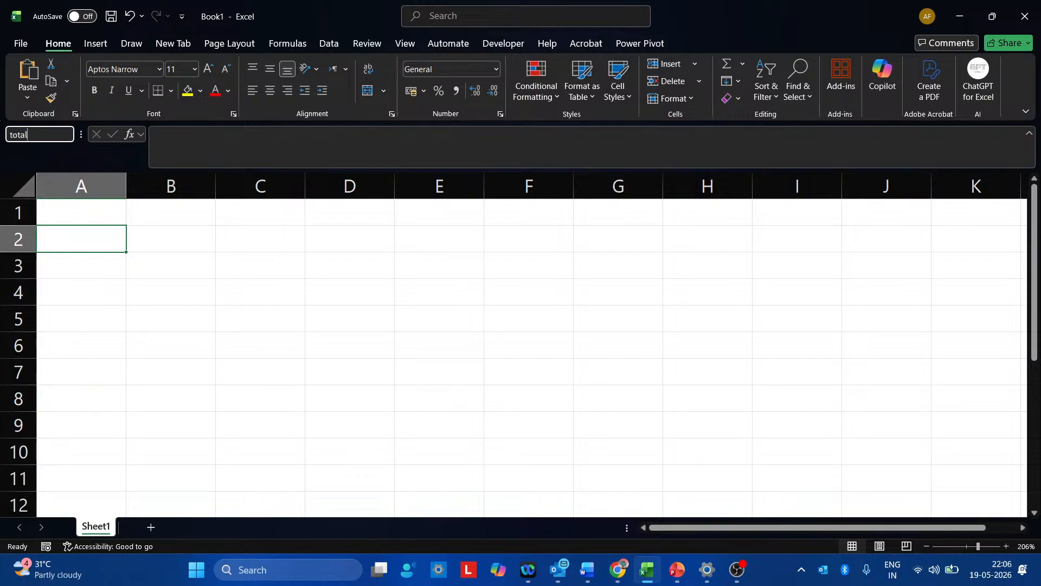
pyautogui.press('Escape')
pyautogui.click(81, 212)
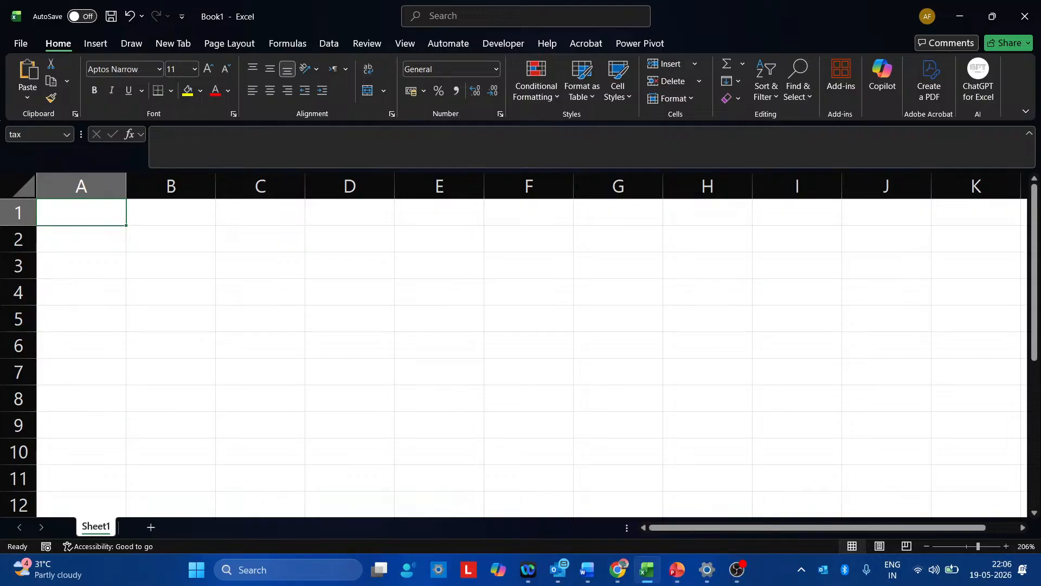
pyautogui.click(82, 239)
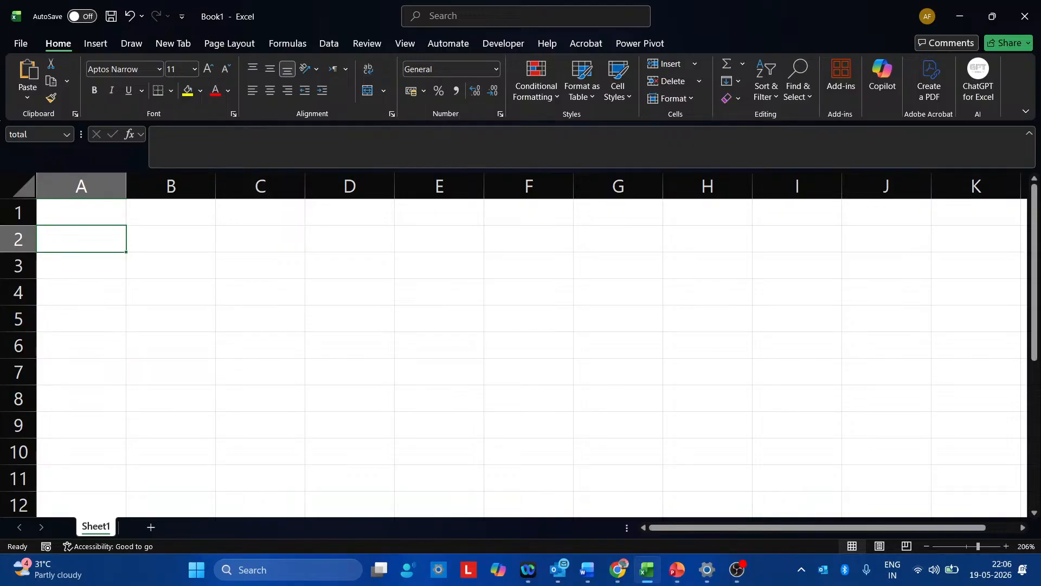
# Step: Enter the formula =tax+total in cell A4
pyautogui.click(81, 265)
pyautogui.click(81, 291)
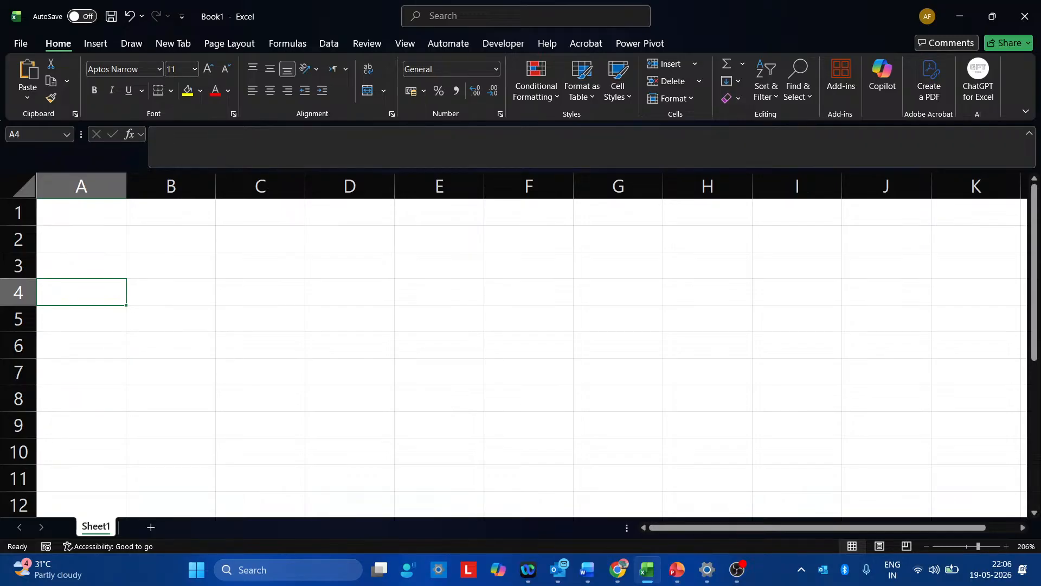
pyautogui.write('=tax+total')
pyautogui.press('Return')
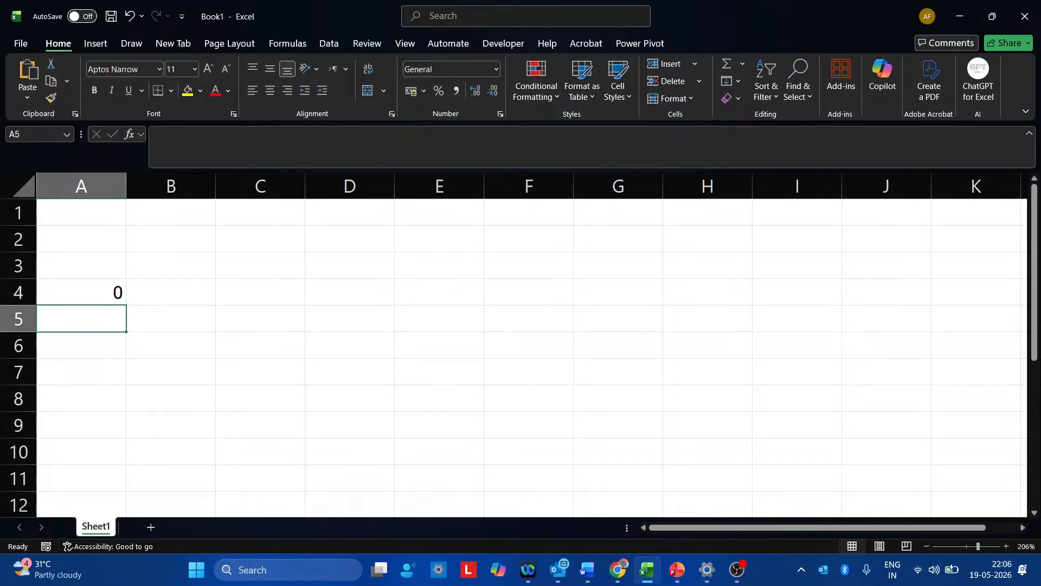
# Step: Enter 10 in the tax cell A1 and 340 in the total cell A2
pyautogui.press('Up')
pyautogui.press('Up')
pyautogui.press('Up')
pyautogui.press('Up')
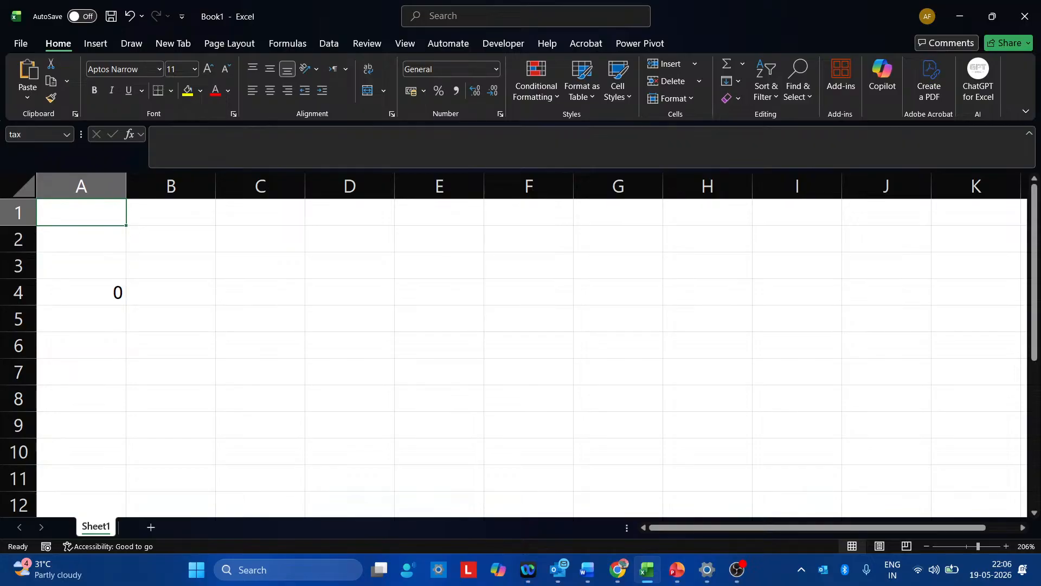
pyautogui.write('10')
pyautogui.press('Return')
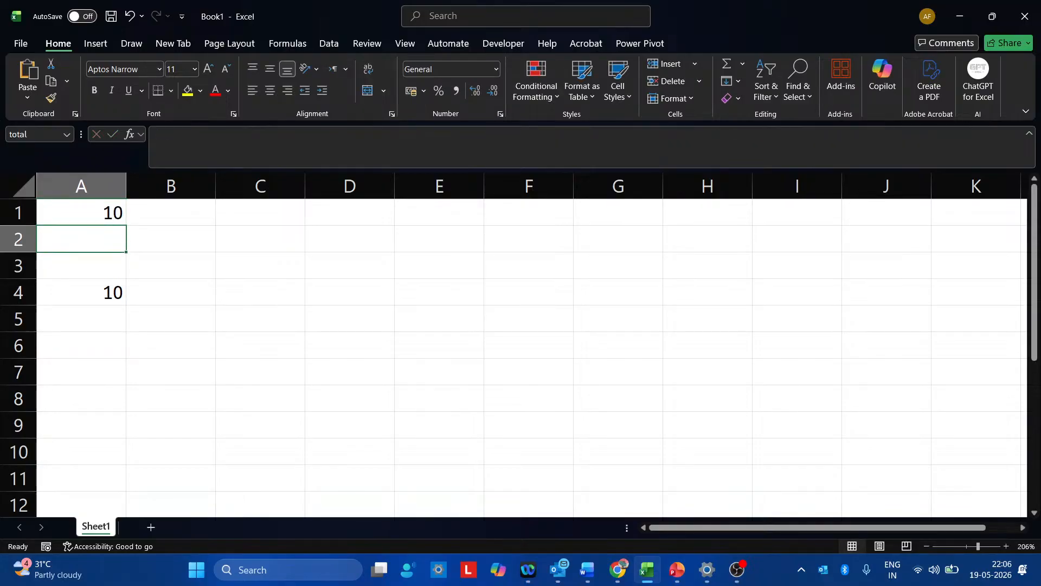
pyautogui.write('340')
pyautogui.press('Return')
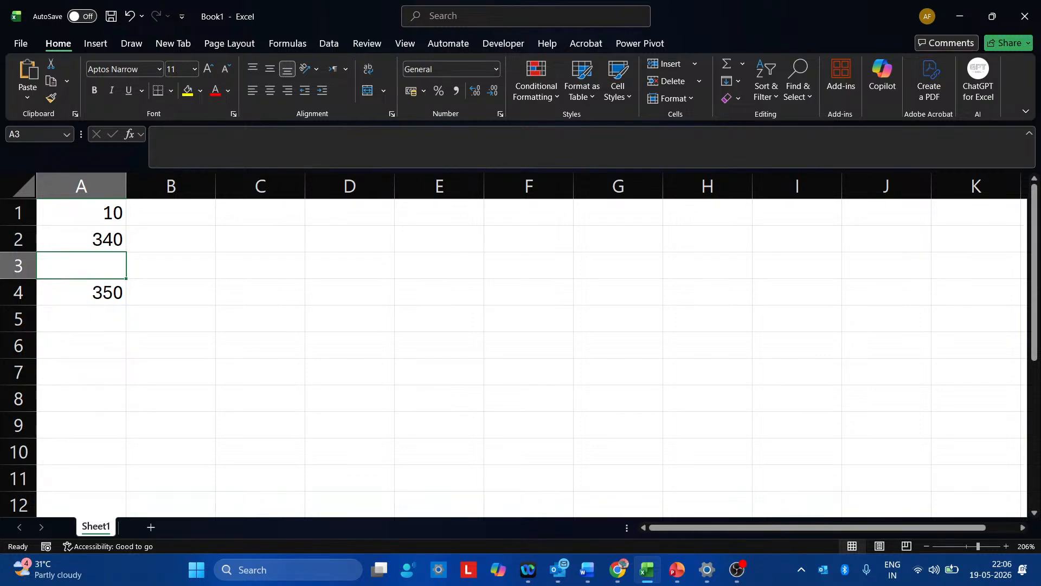
# Step: Examine the formula in A4 and the named cells tax and total that it refers to
pyautogui.click(81, 292)
pyautogui.click(81, 319)
pyautogui.click(81, 293)
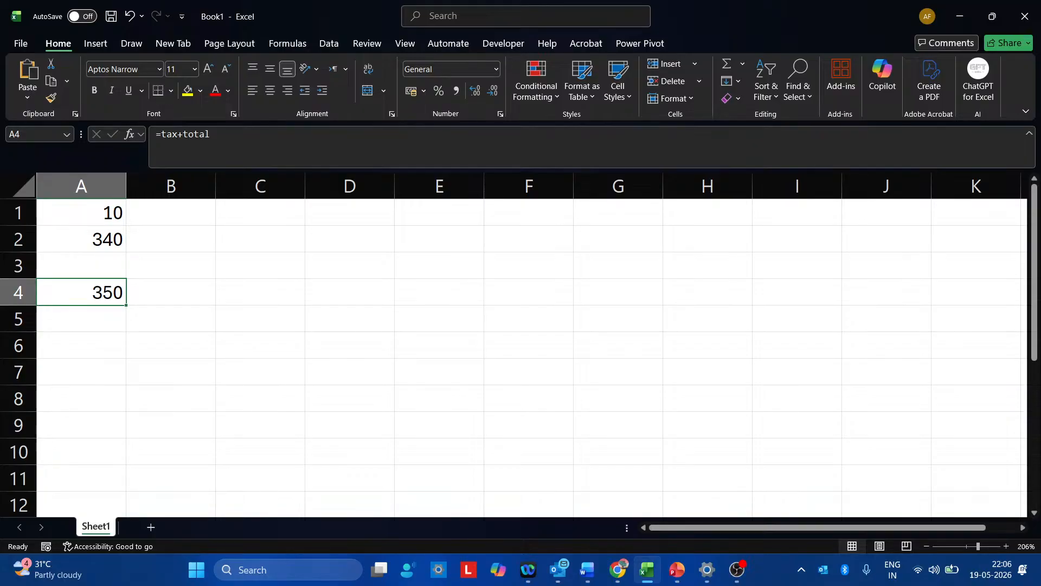
pyautogui.press('F2')
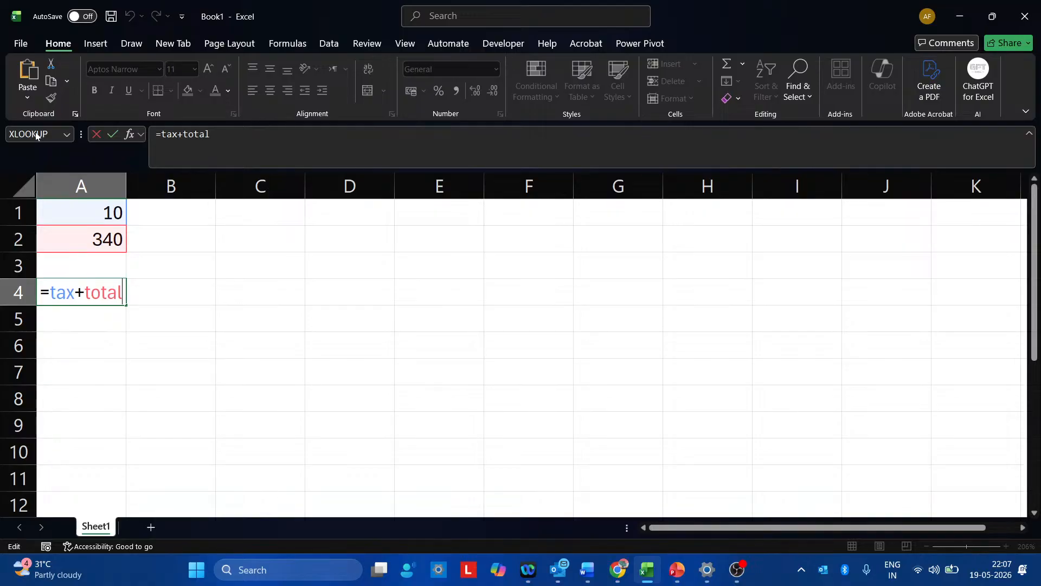
pyautogui.press('Return')
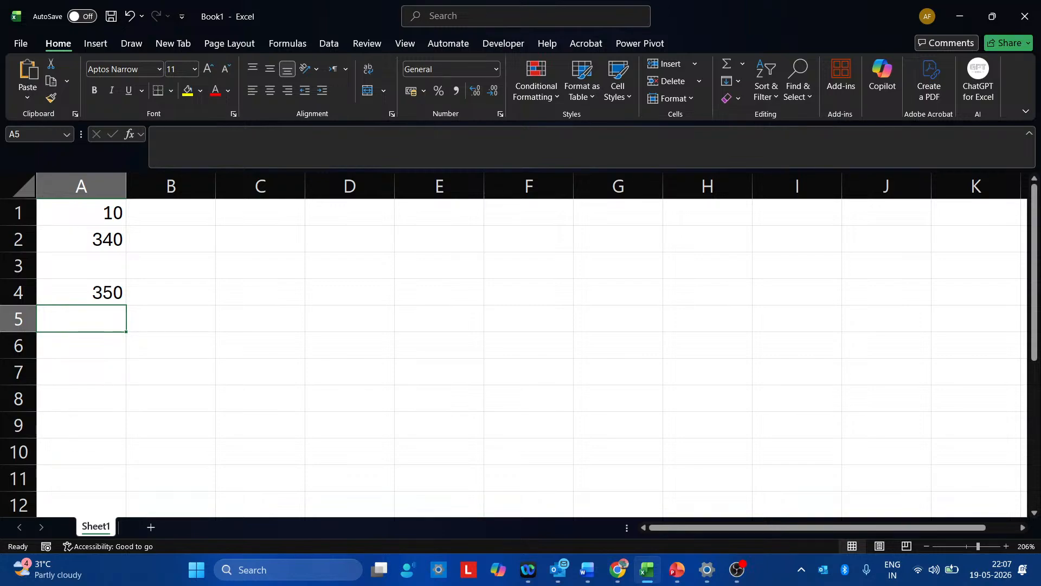
pyautogui.click(81, 292)
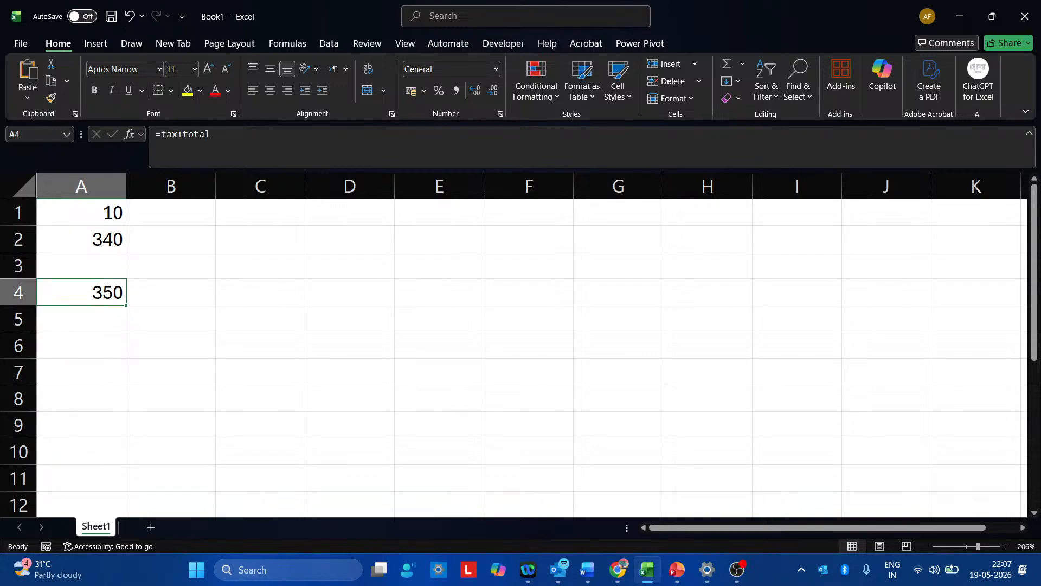
pyautogui.press('Up')
pyautogui.press('Up')
pyautogui.press('Up')
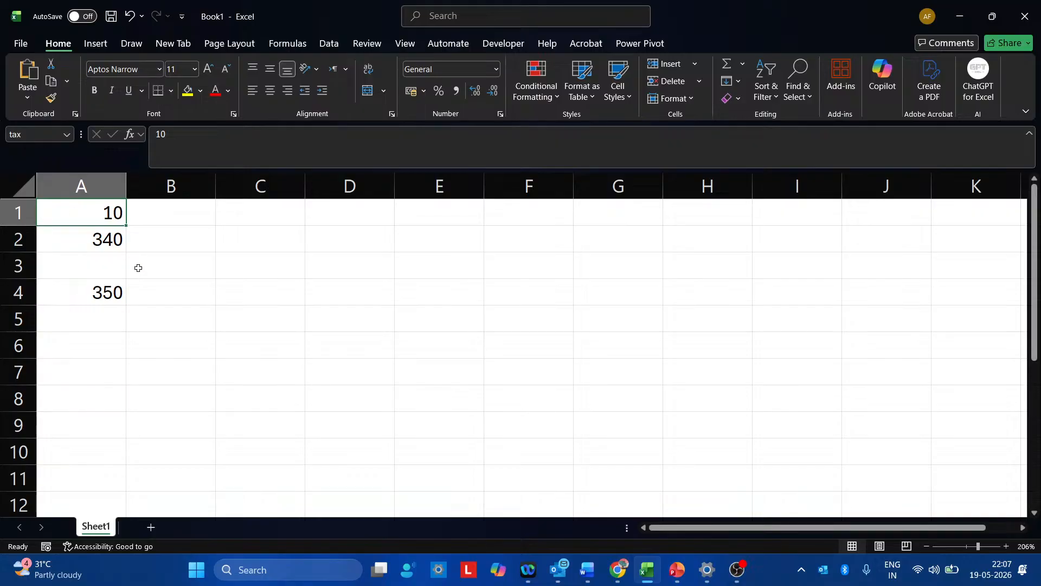
pyautogui.click(110, 242)
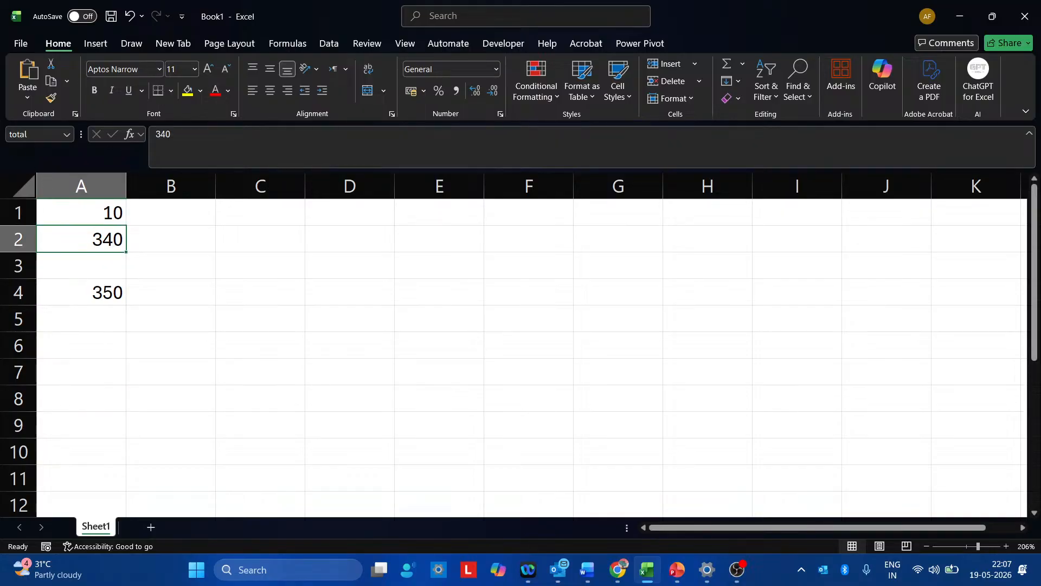
# Step: Enter the formula =tax+100 in cell A5
pyautogui.click(103, 321)
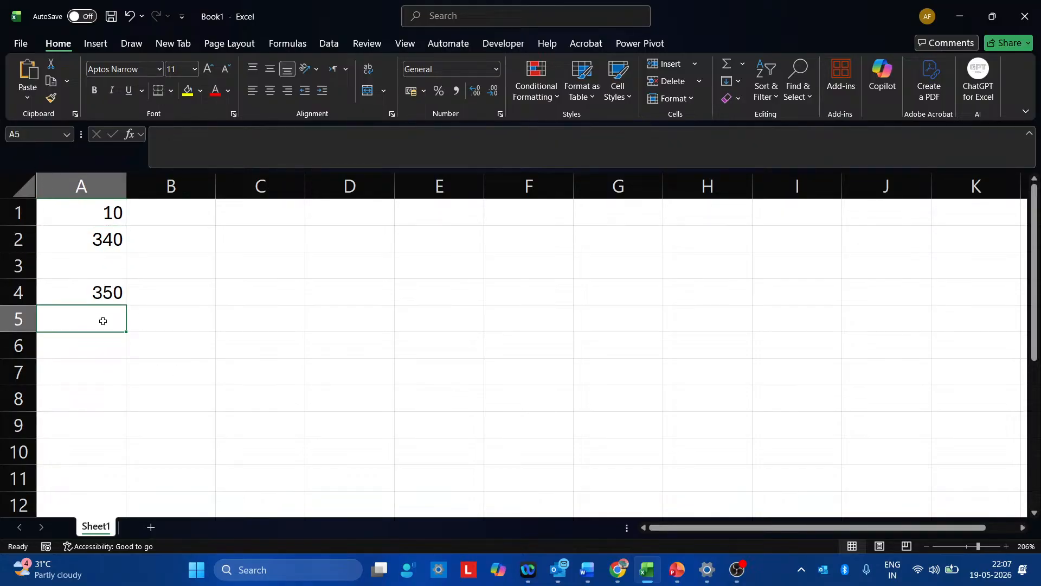
pyautogui.write('=ta')
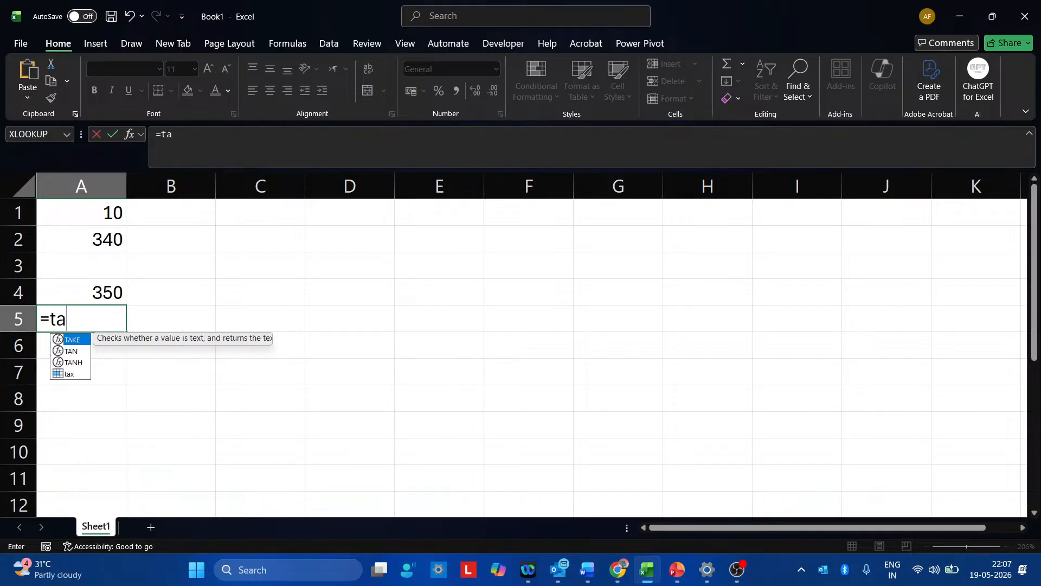
pyautogui.write('x+')
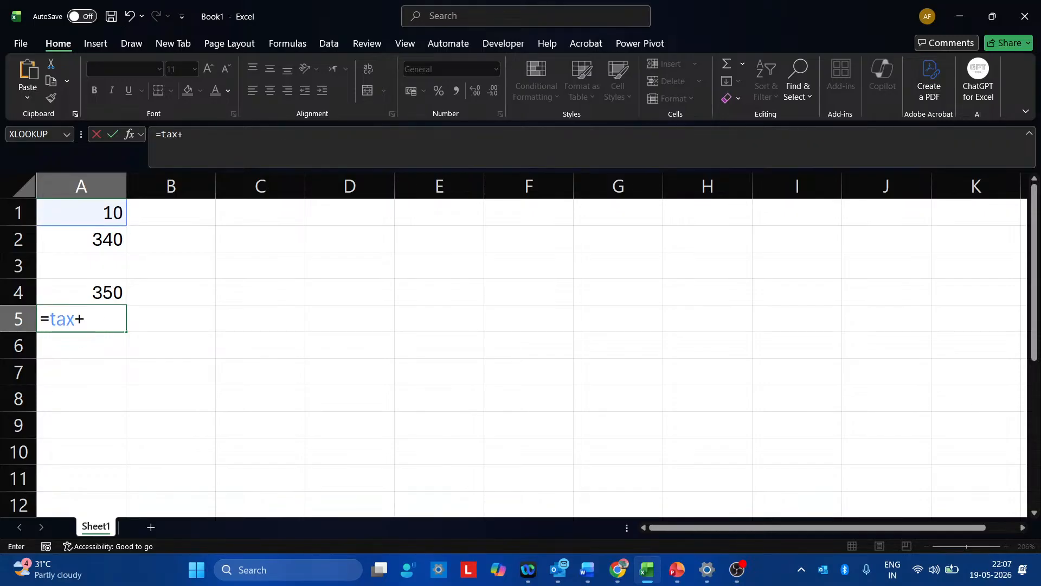
pyautogui.write('`00')
pyautogui.press('BackSpace')
pyautogui.write('100')
pyautogui.press('Return')
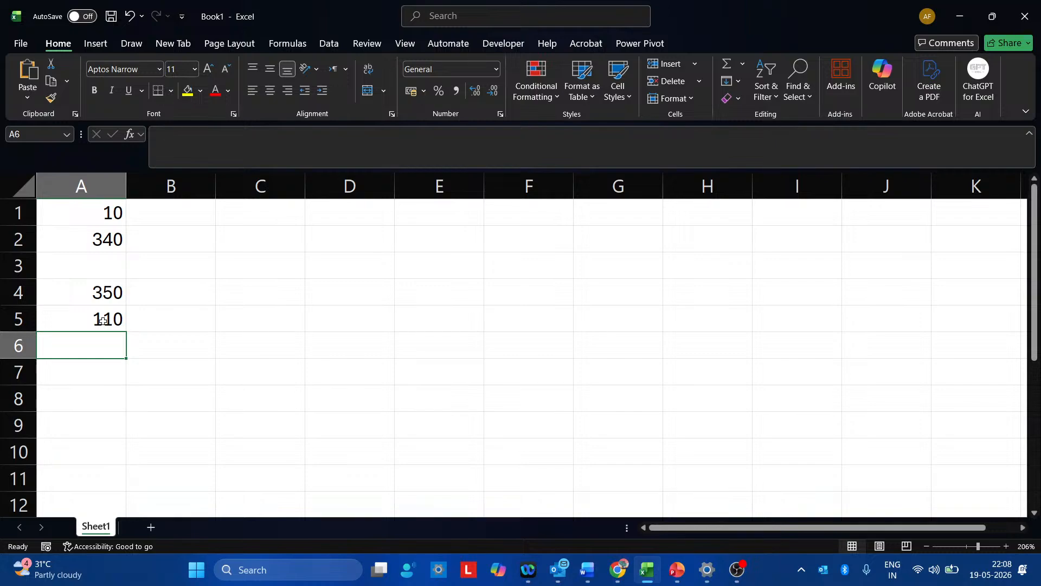
# Step: Enter the values 100, 200 and 300 in cells B4 to B6
pyautogui.click(103, 320)
pyautogui.press('Right')
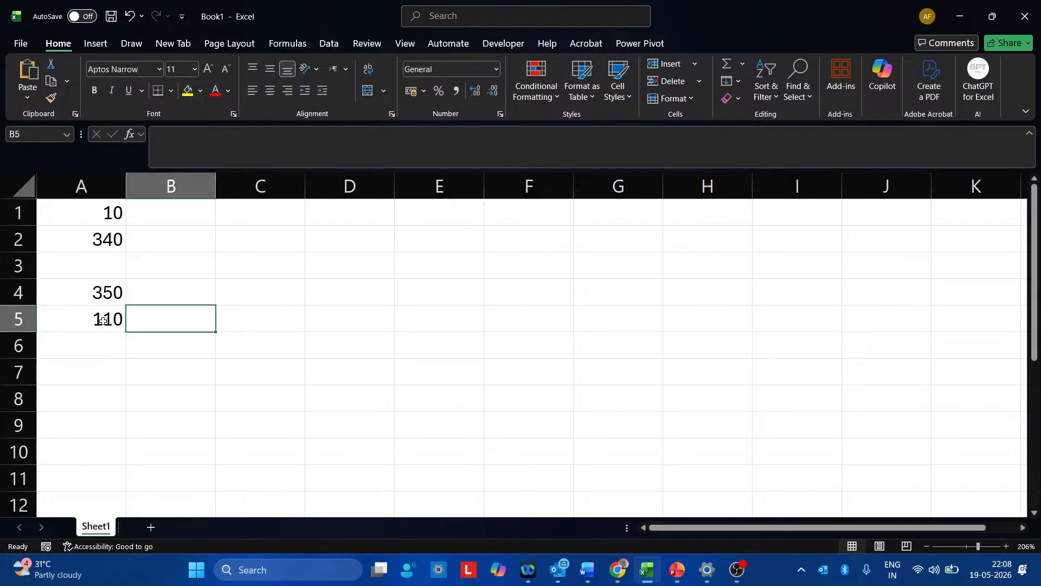
pyautogui.press('Up')
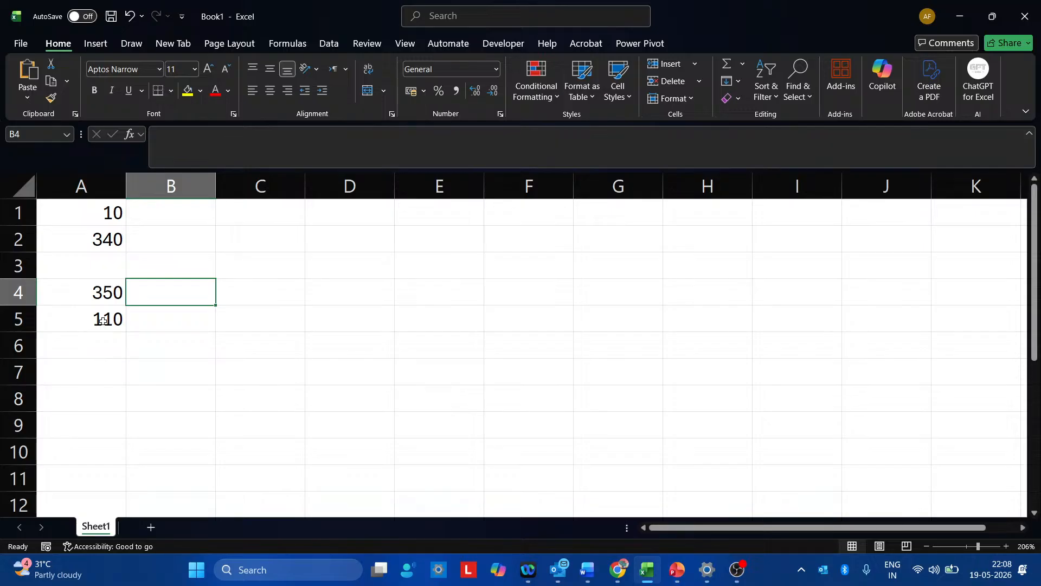
pyautogui.write('100')
pyautogui.press('Return')
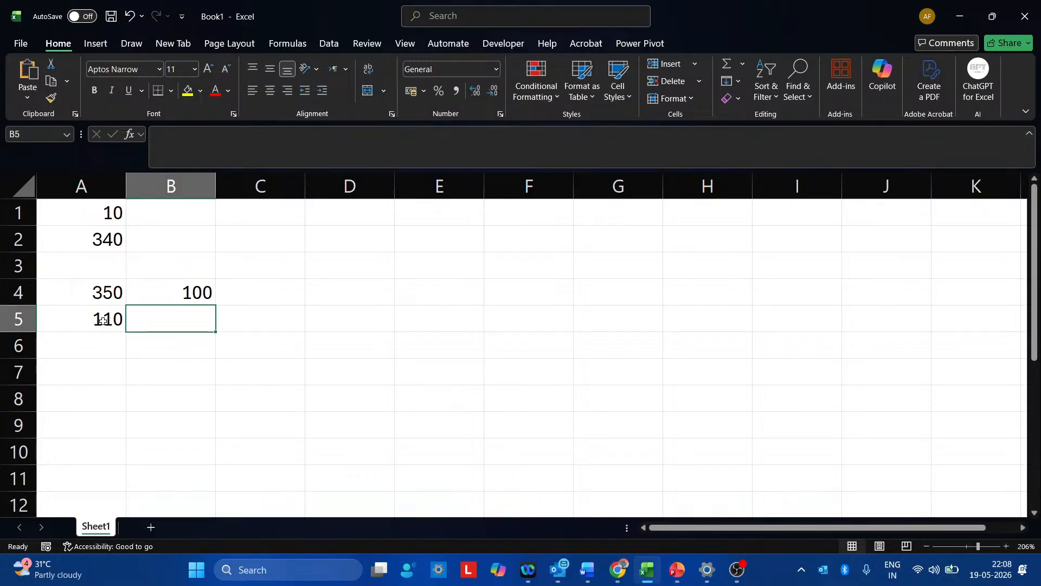
pyautogui.write('200')
pyautogui.press('Return')
pyautogui.write('300')
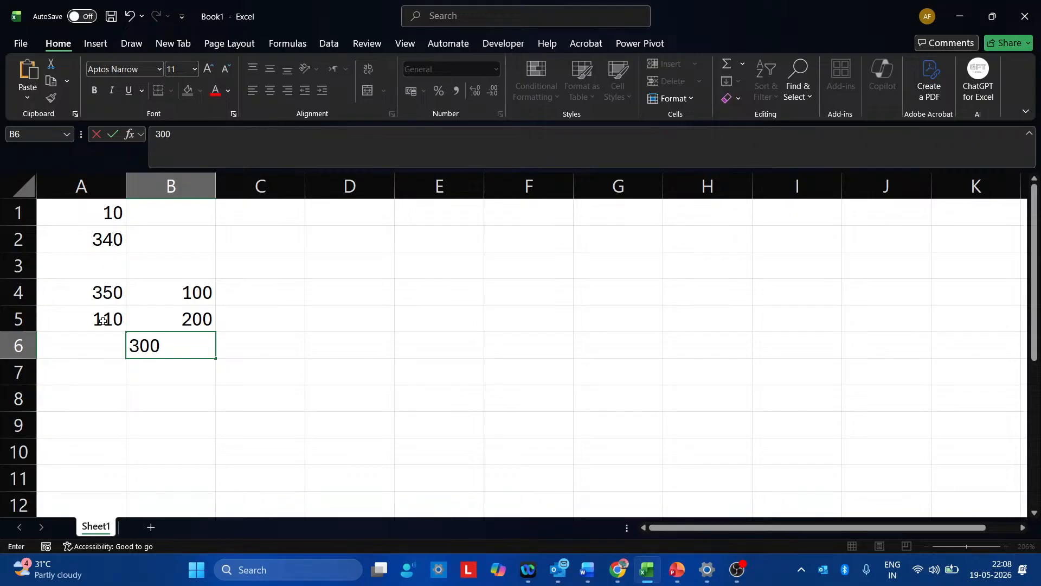
pyautogui.press('Return')
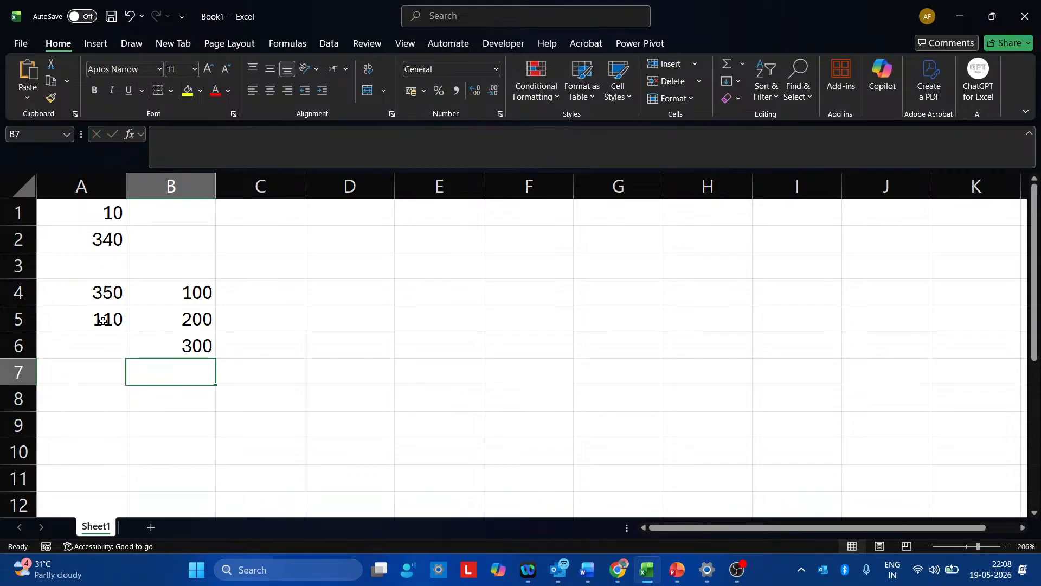
# Step: Enter the text entries name, tax and total in cells B7 to B9
pyautogui.write('name')
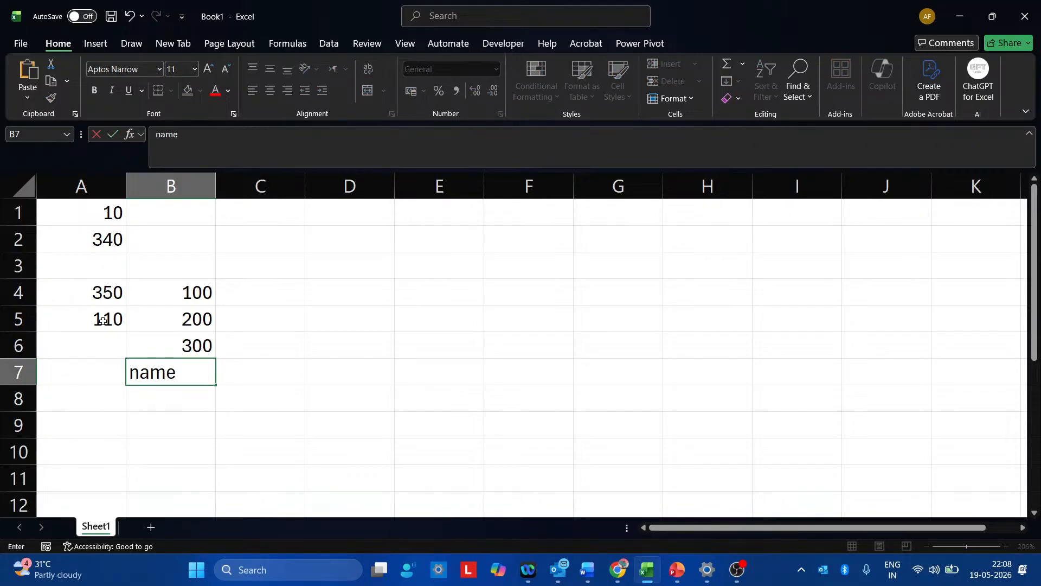
pyautogui.press('Return')
pyautogui.write('tax')
pyautogui.press('Return')
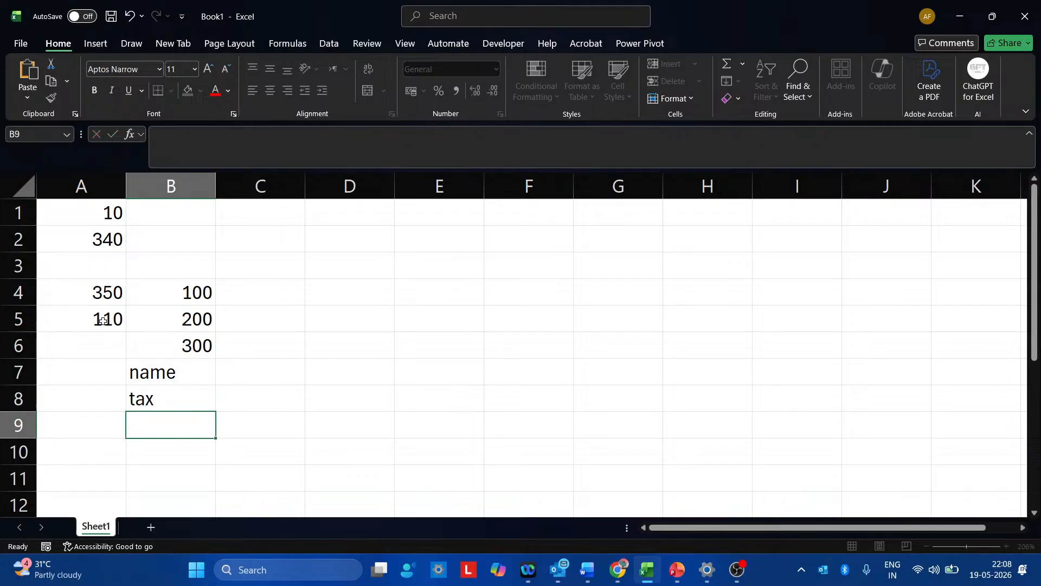
pyautogui.write('total')
pyautogui.press('Return')
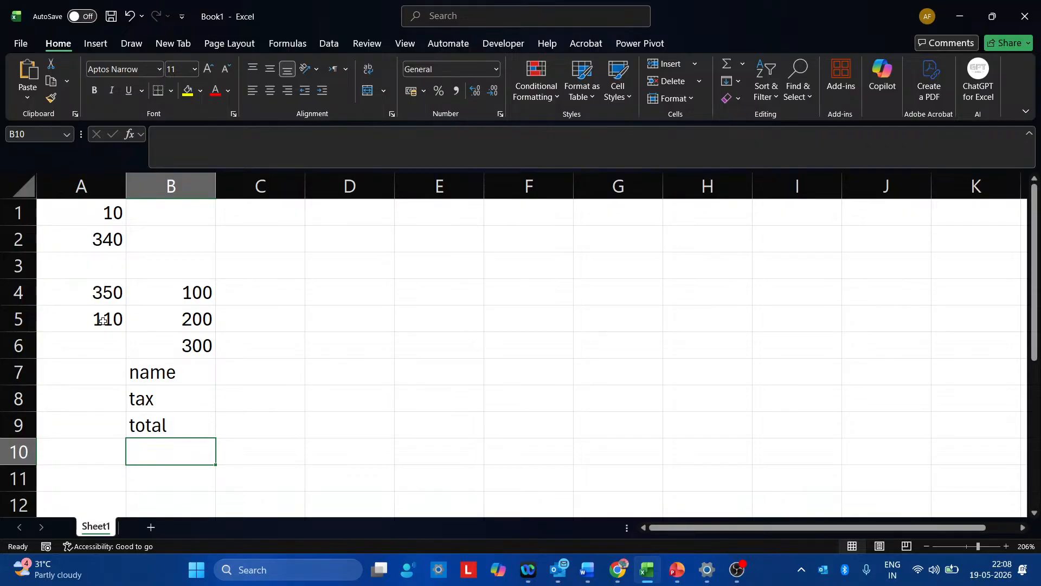
# Step: Enter the formula =b4+b5+a4 in cell B10
pyautogui.write('=')
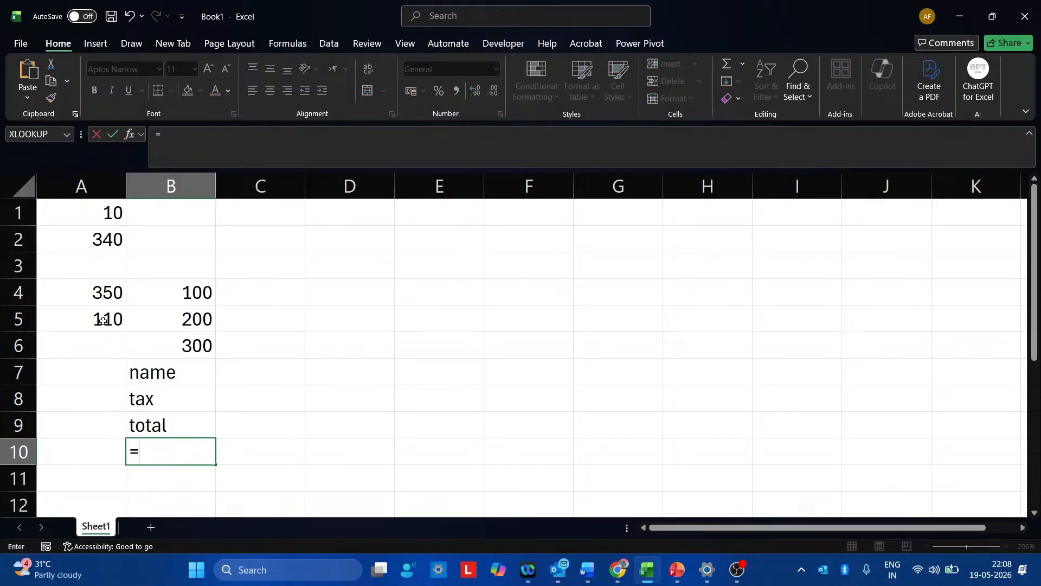
pyautogui.write('b4+')
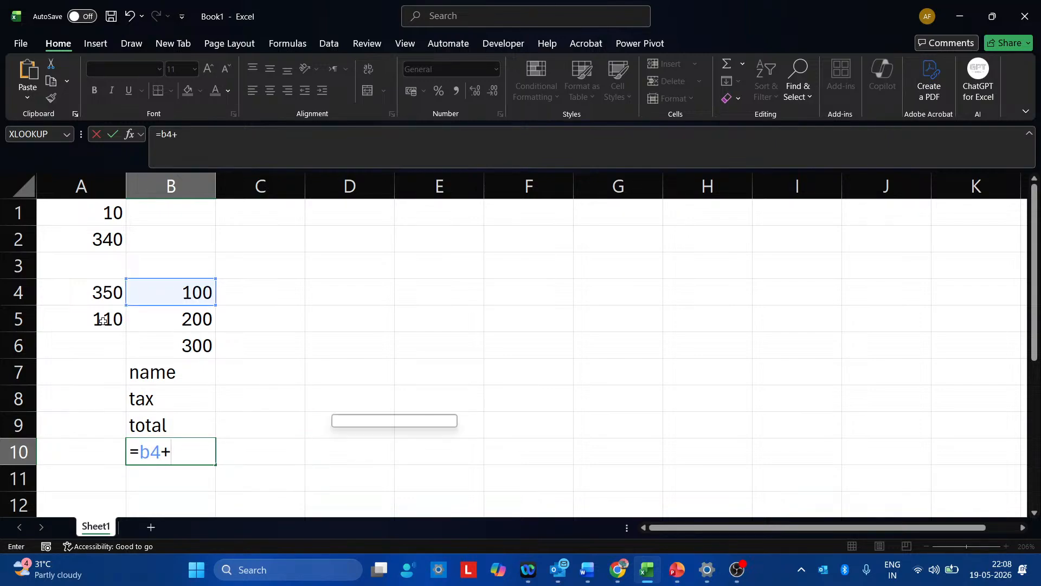
pyautogui.write('b5+a4')
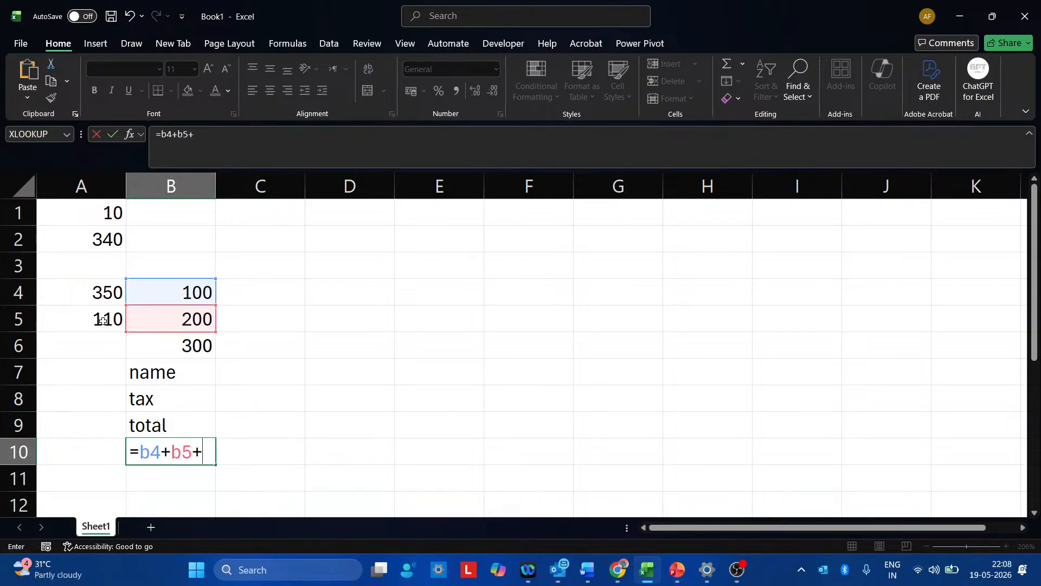
pyautogui.press('Return')
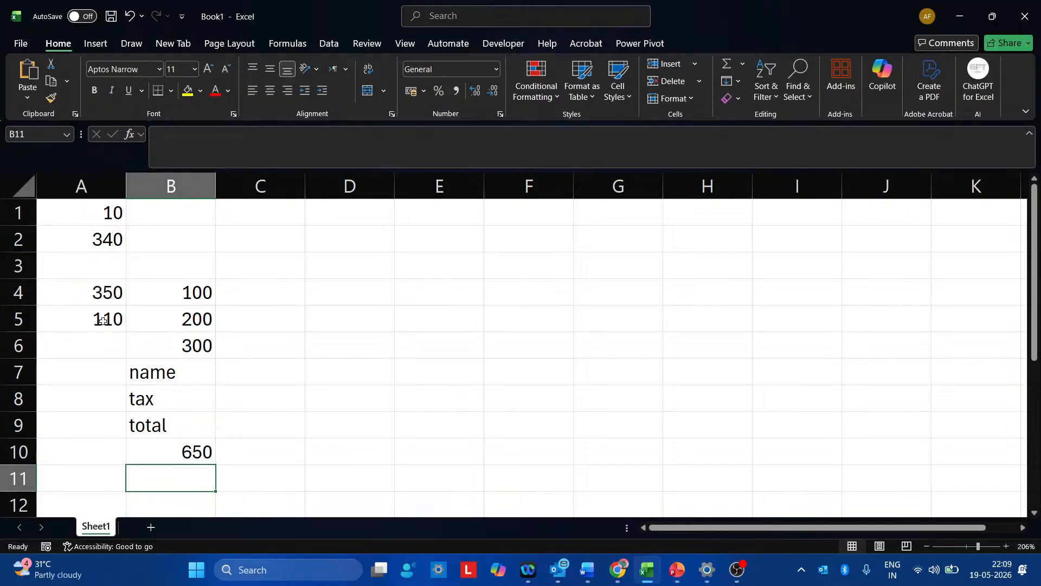
# Step: Enter b4+b5+a4 without an equals sign in cell B11
pyautogui.write('b')
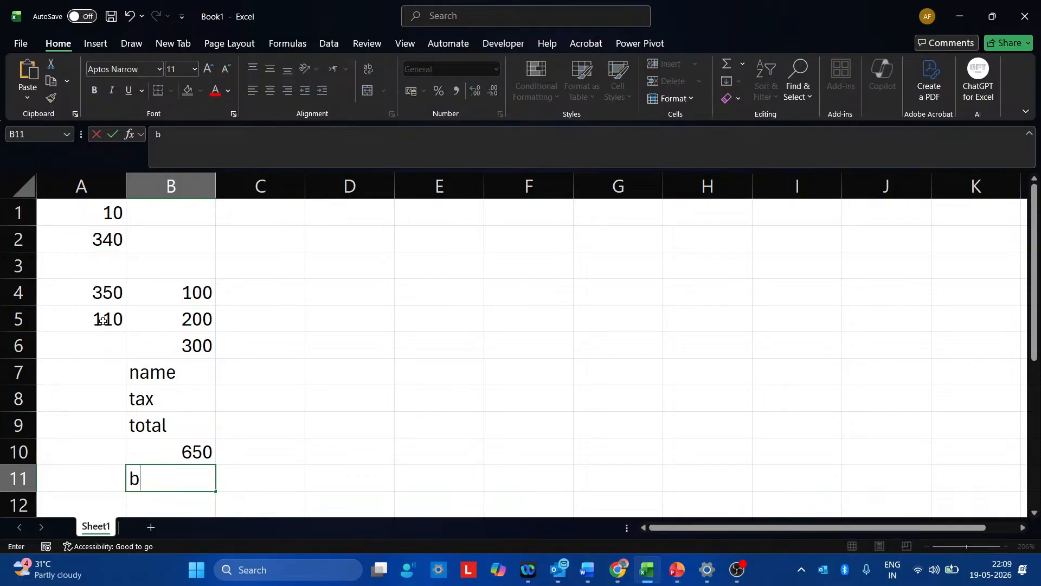
pyautogui.write('4+b5+a')
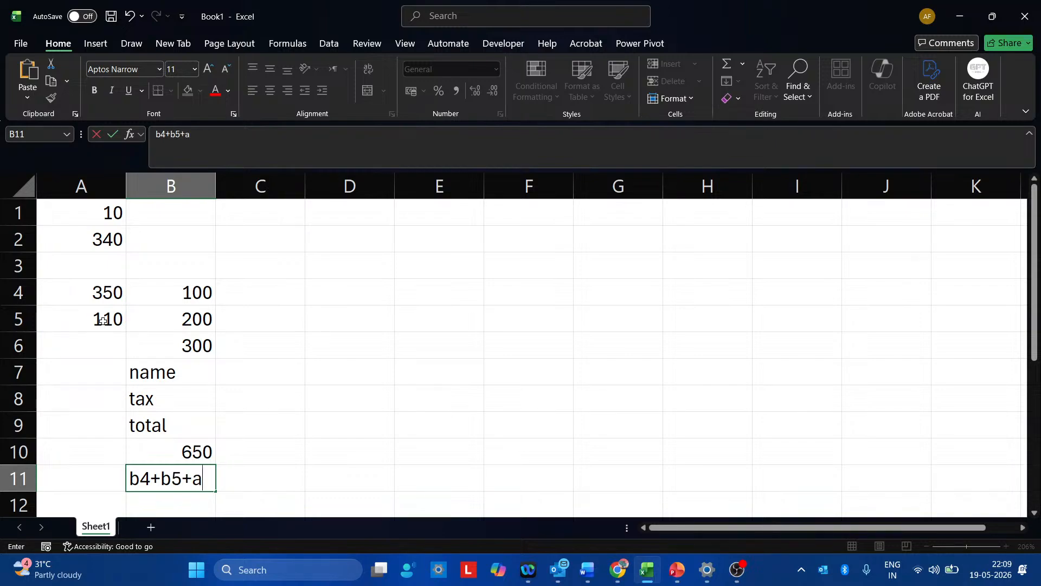
pyautogui.write('4')
pyautogui.press('Return')
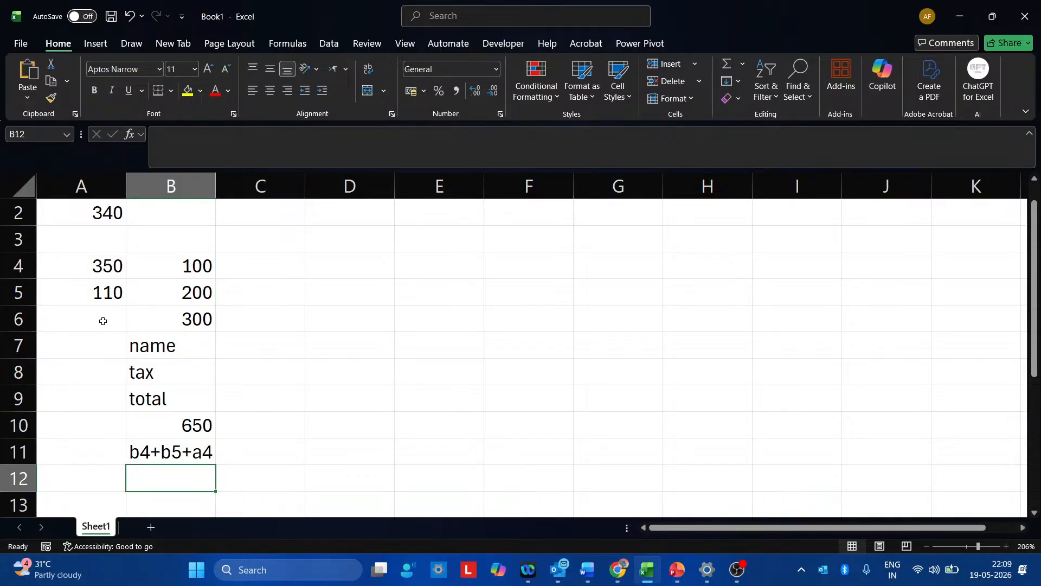
# Step: Examine the function library categories, including AutoSum, Financial, Logical, Text, Date & Time, Lookup & Reference, Math & Trig and the additional Web functions
pyautogui.write('=')
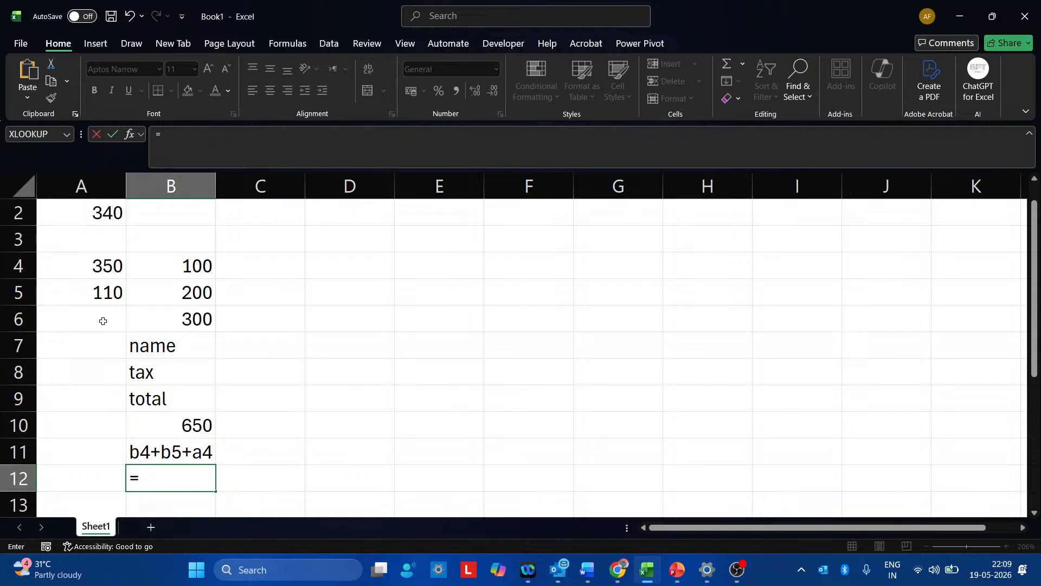
pyautogui.press('BackSpace')
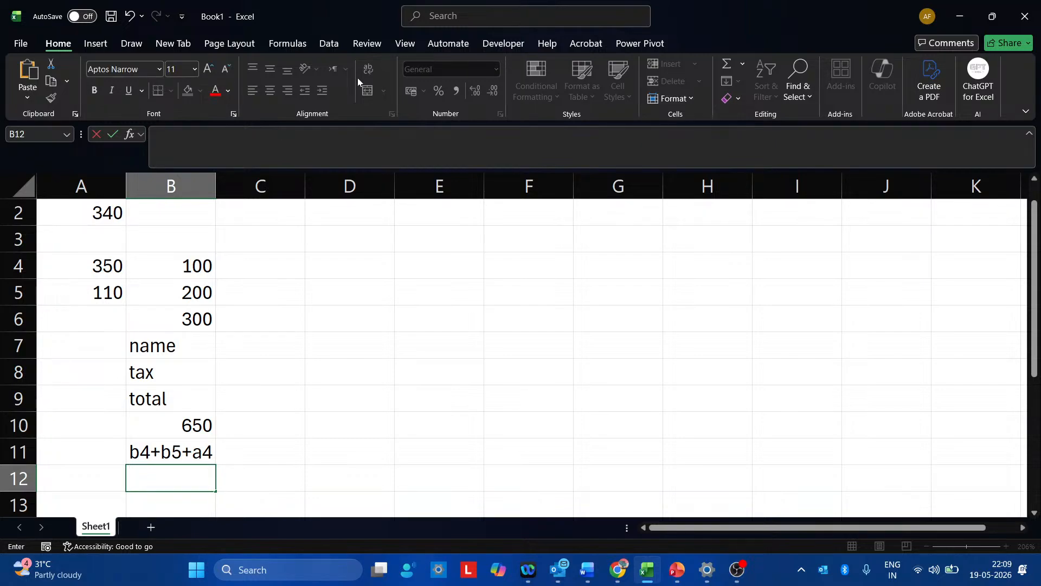
pyautogui.click(287, 45)
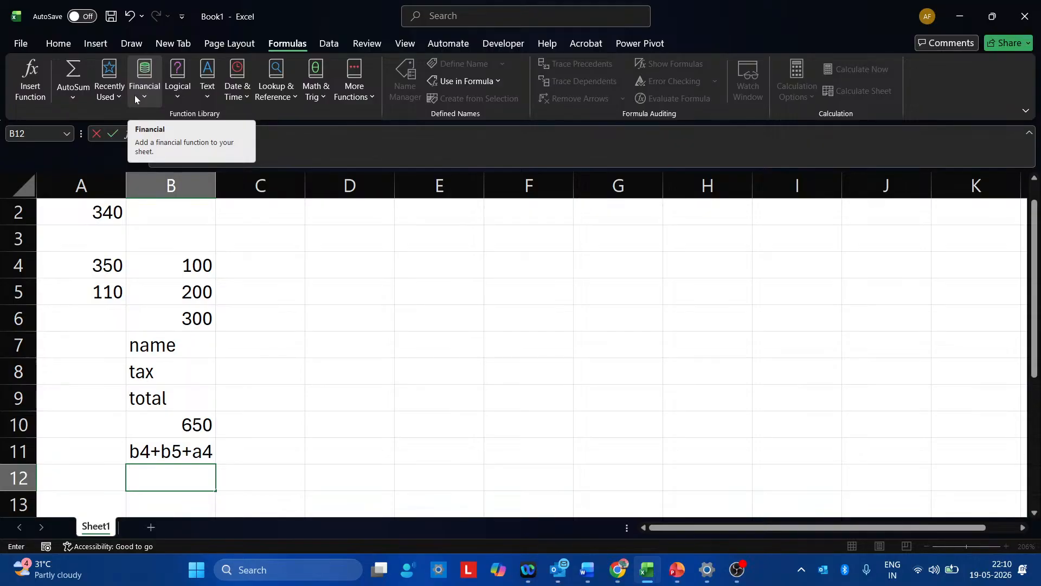
pyautogui.click(82, 100)
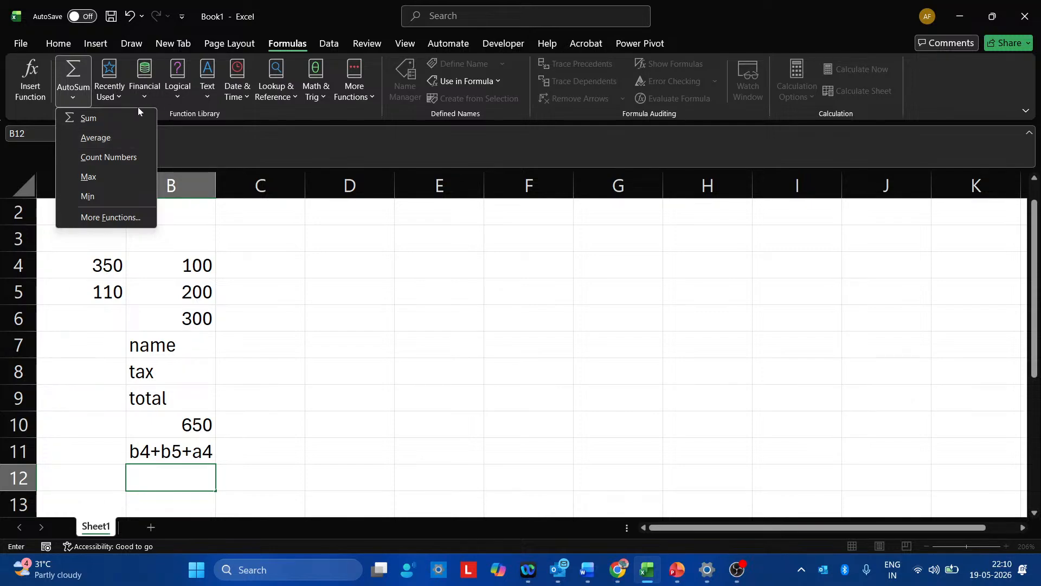
pyautogui.click(146, 88)
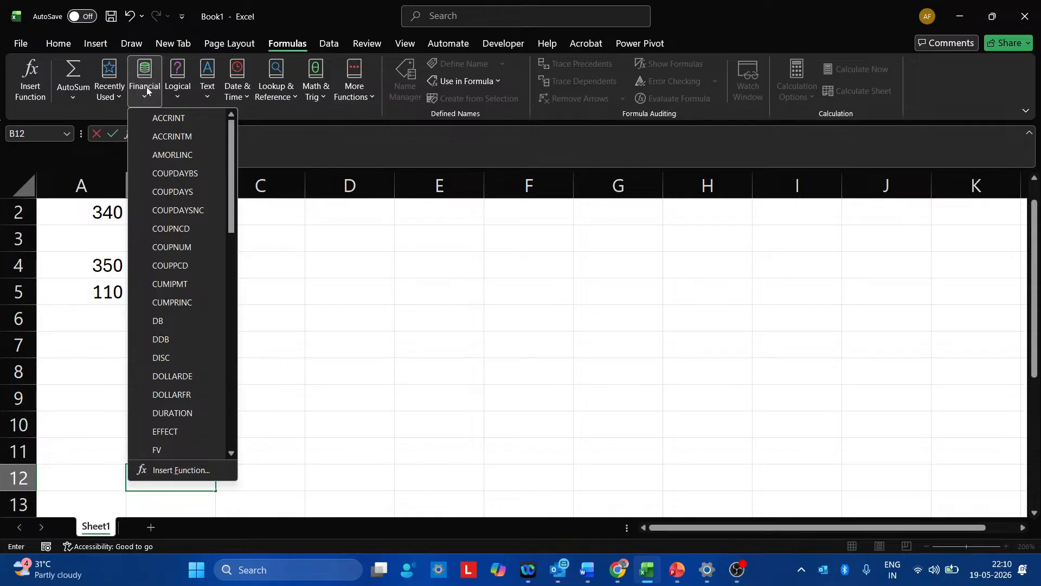
pyautogui.click(171, 91)
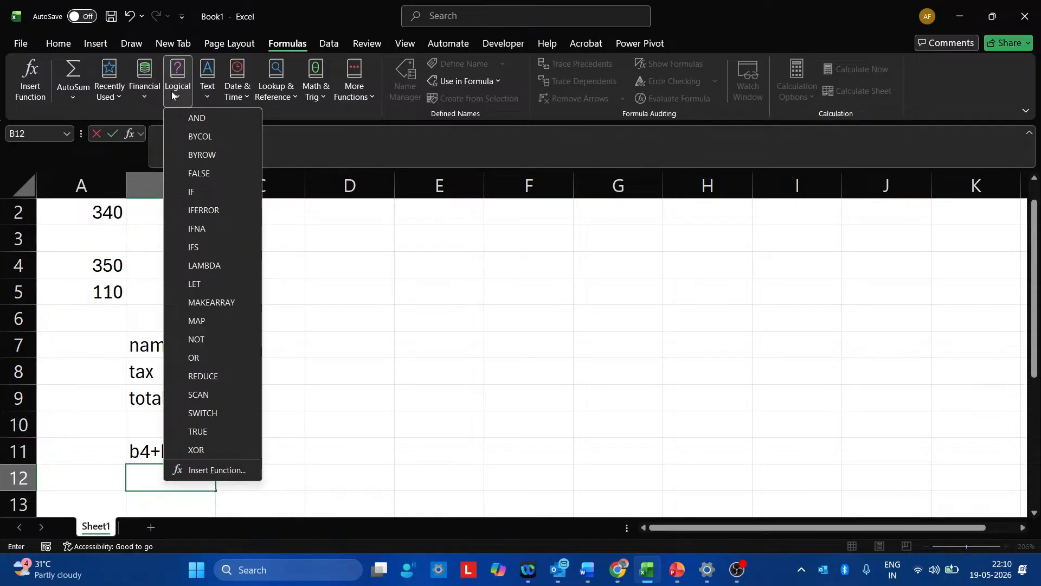
pyautogui.click(210, 90)
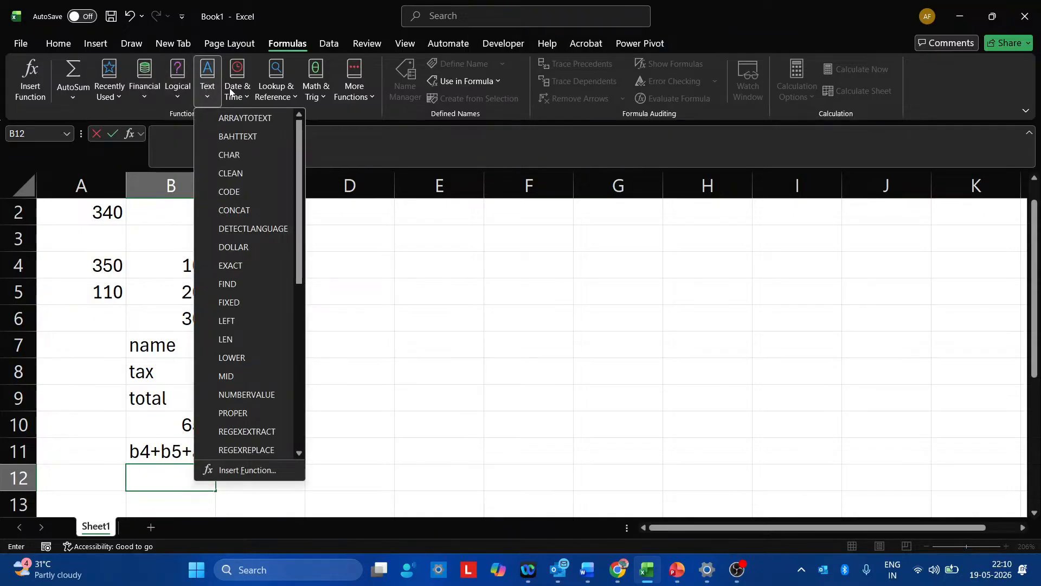
pyautogui.click(231, 91)
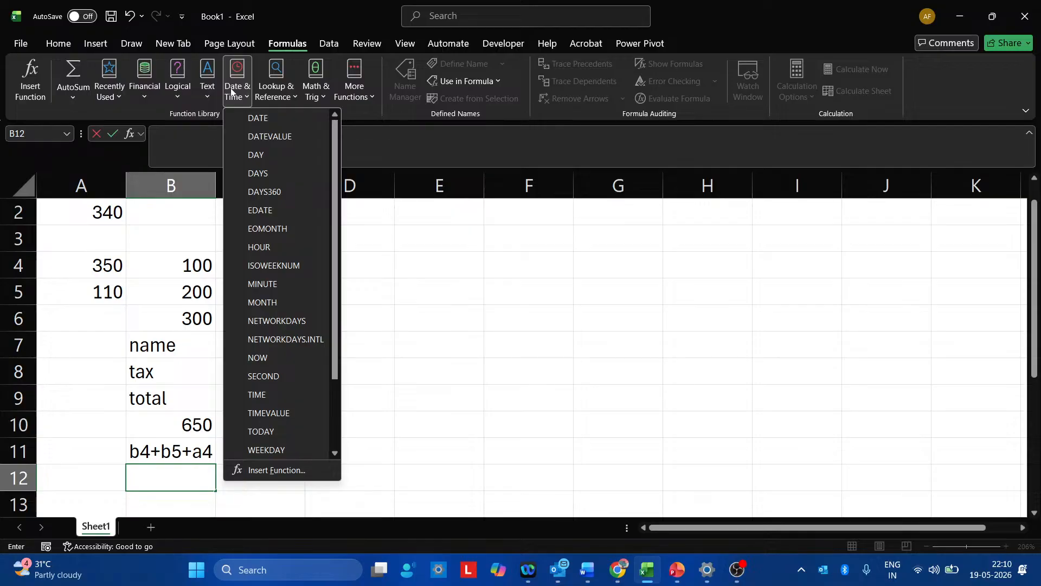
pyautogui.click(275, 97)
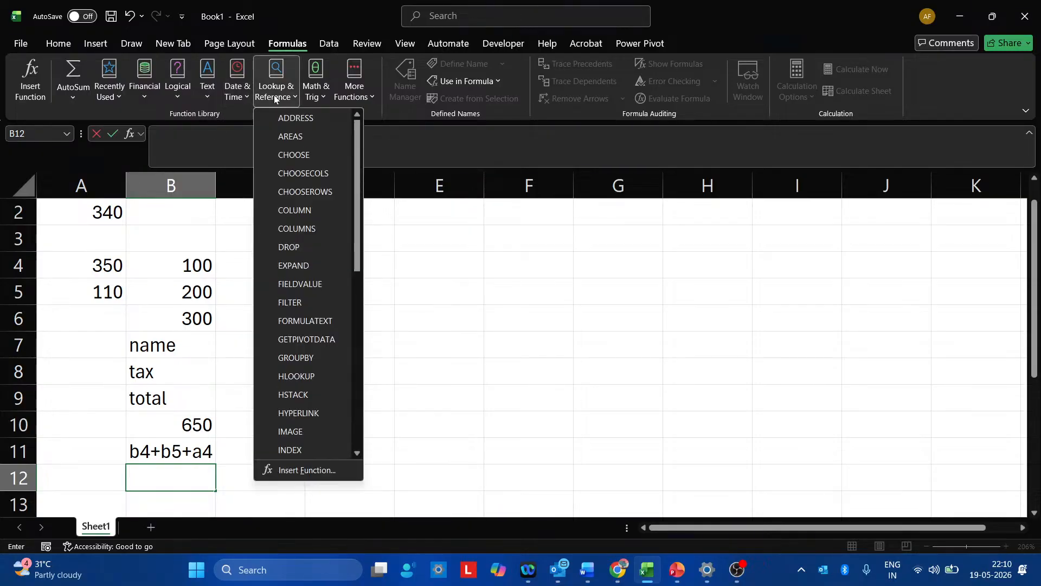
pyautogui.click(311, 96)
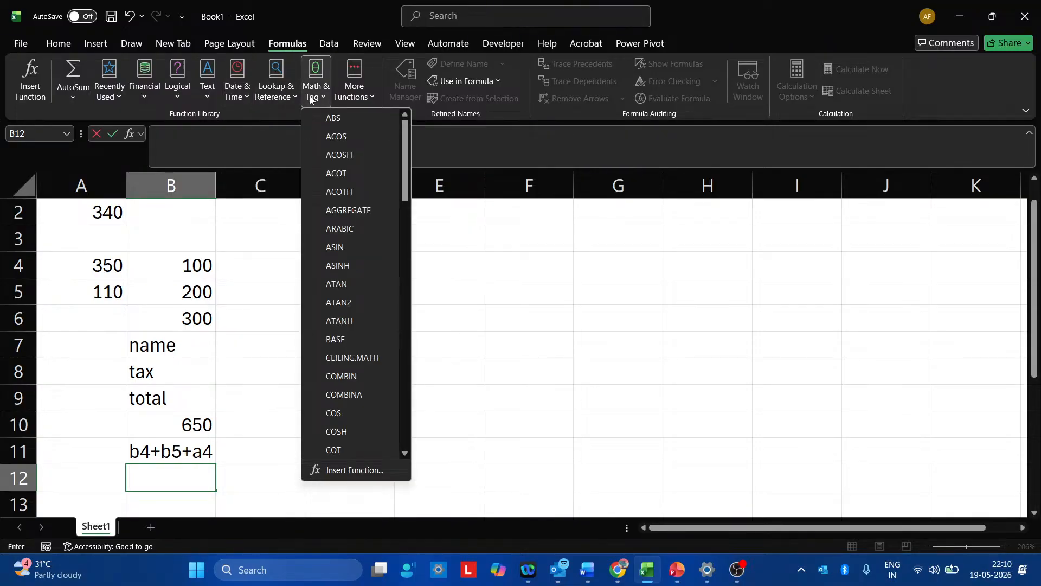
pyautogui.click(357, 92)
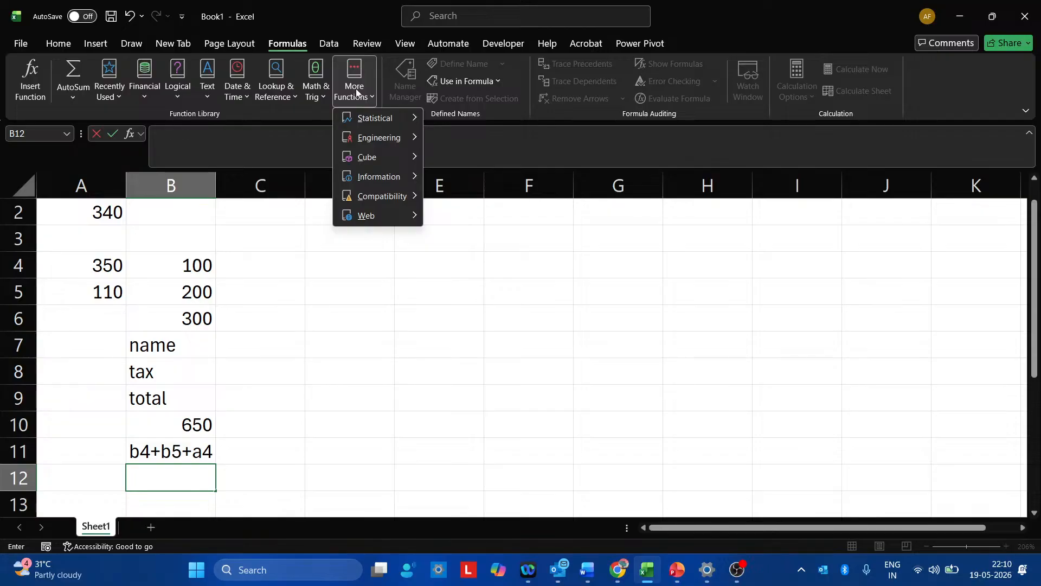
pyautogui.moveTo(392, 217)
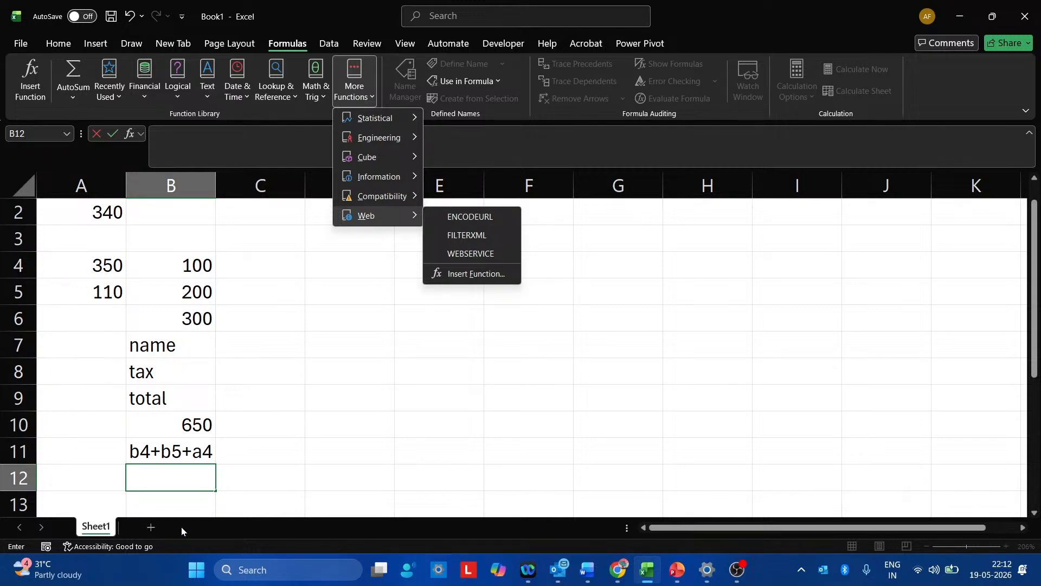
# Step: Leave the empty cell entry in B12 and add a new worksheet to the workbook
pyautogui.click(147, 529)
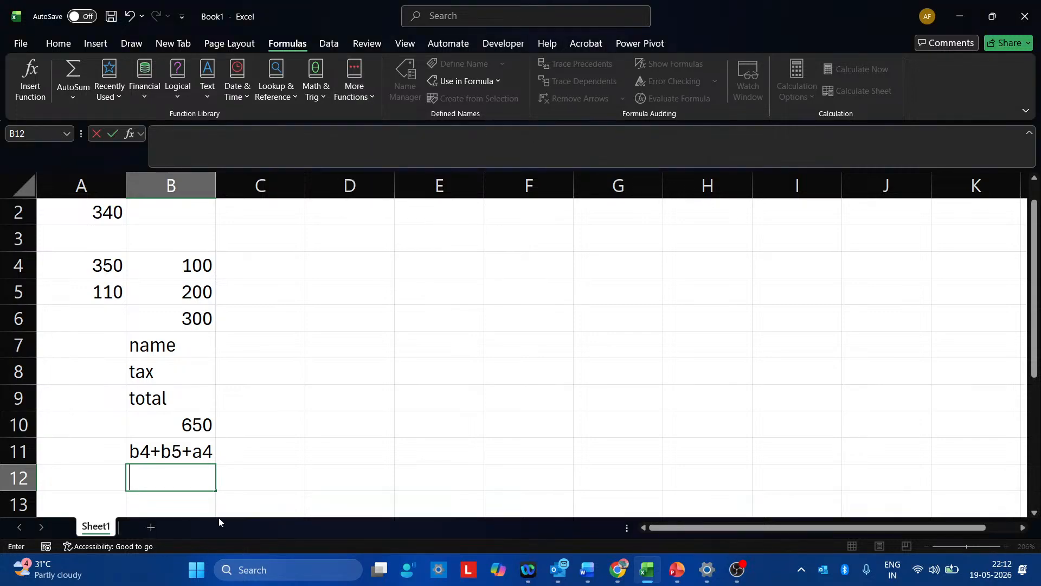
pyautogui.click(365, 451)
pyautogui.press('Return')
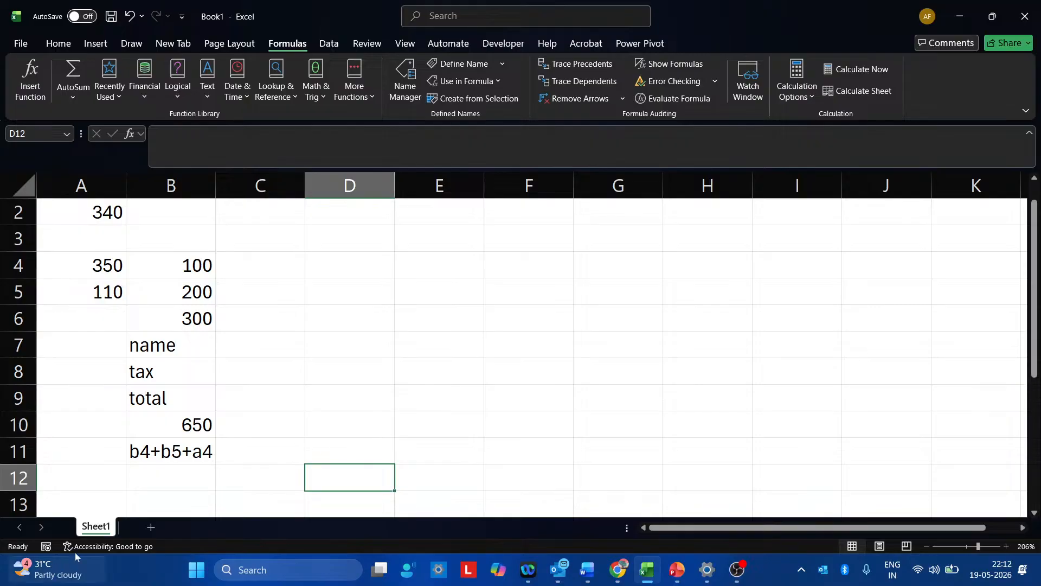
pyautogui.click(148, 529)
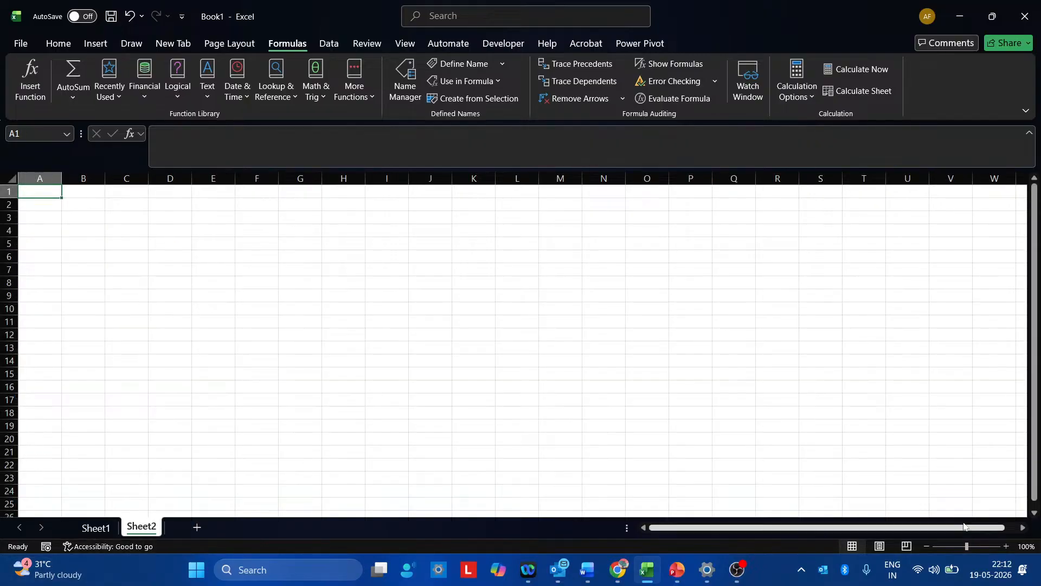
# Step: Enter the column headers Name, M1 and M2 in cells A1 to C1 of the new sheet
pyautogui.click(1007, 546)
pyautogui.click(1007, 546)
pyautogui.click(1007, 546)
pyautogui.click(1007, 546)
pyautogui.click(1007, 546)
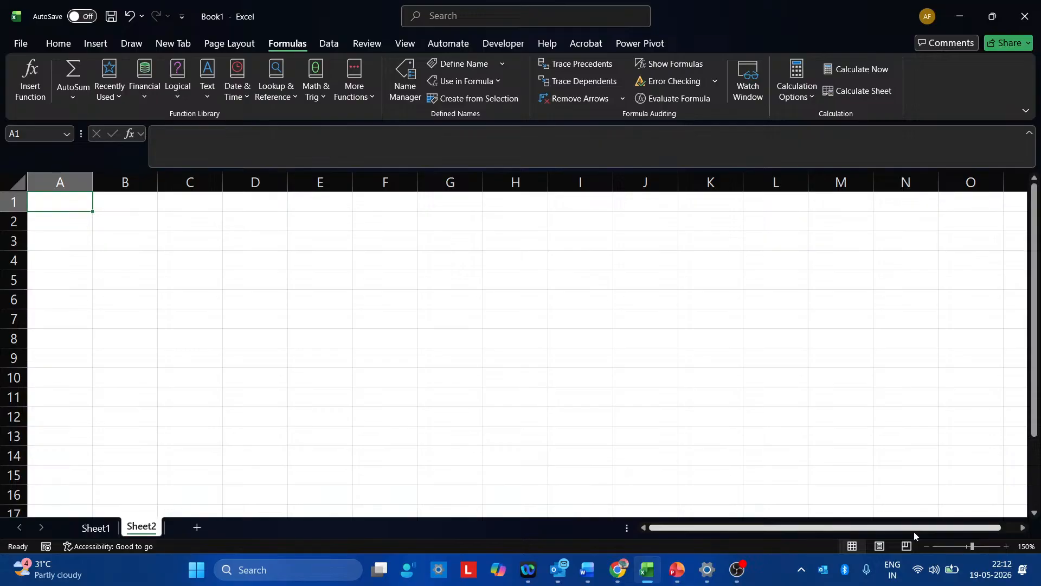
pyautogui.write('Name')
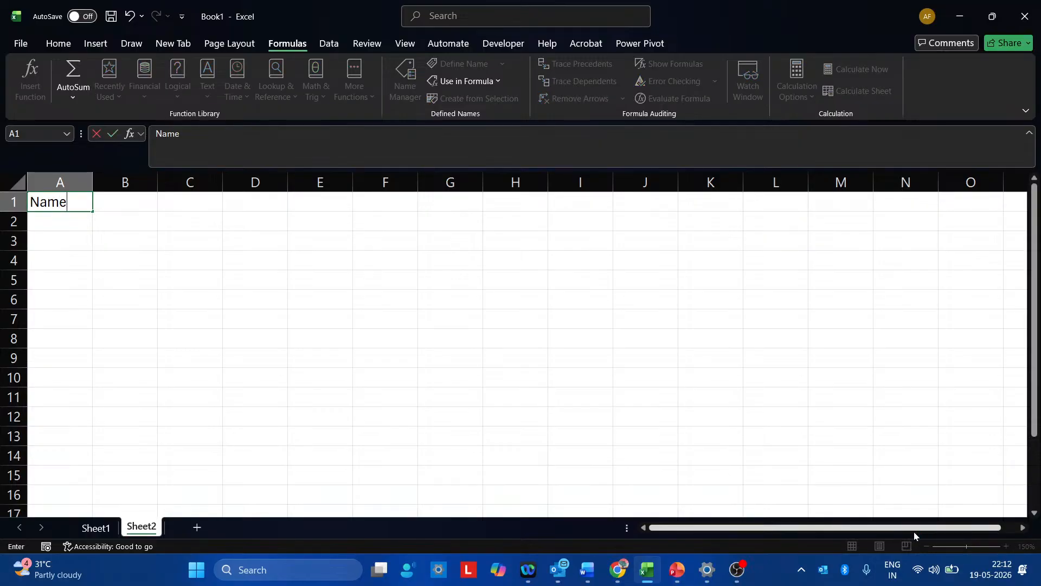
pyautogui.press('Tab')
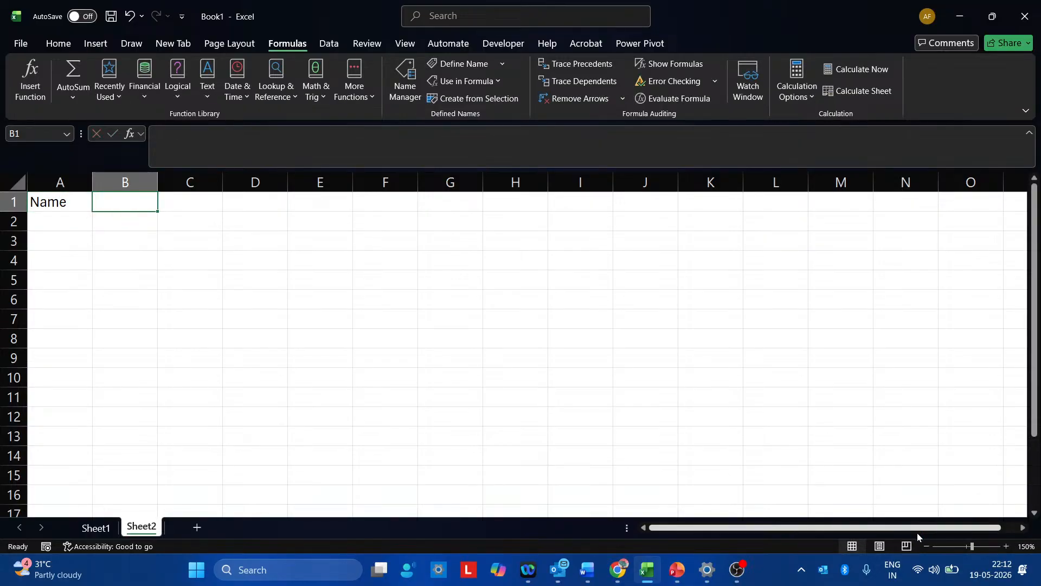
pyautogui.write('M1')
pyautogui.press('Tab')
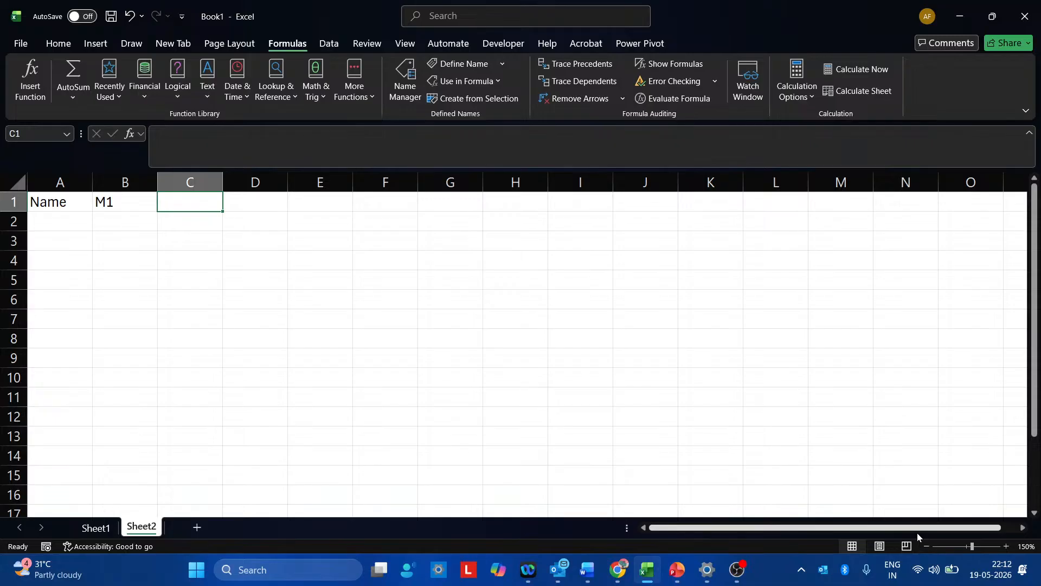
pyautogui.write('M2')
pyautogui.press('Tab')
# Step: Enter the column header M3 in cell D1
pyautogui.write('m#')
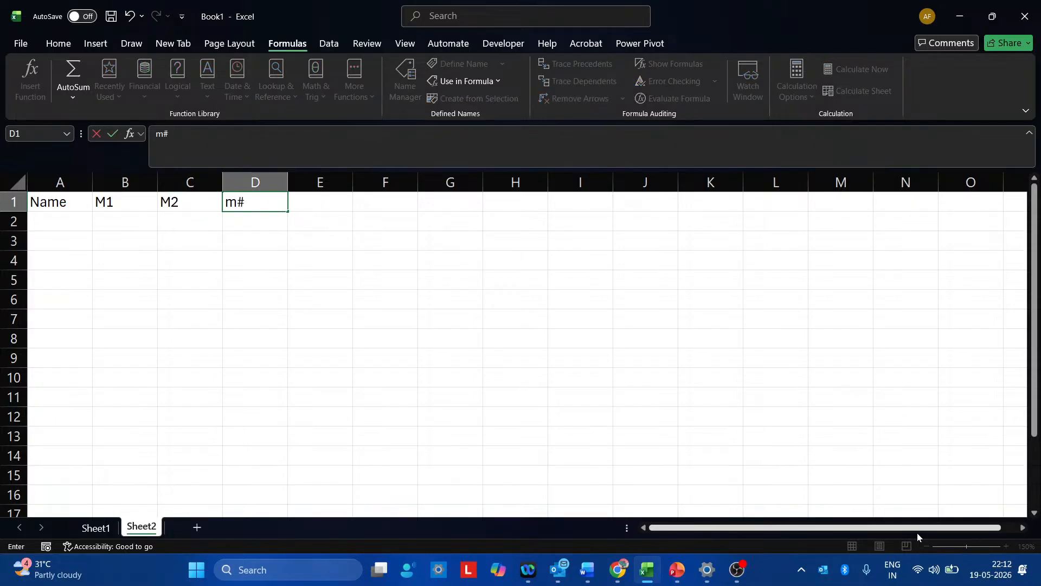
pyautogui.press('Return')
pyautogui.press('Up')
pyautogui.press('Right')
pyautogui.press('Right')
pyautogui.press('Right')
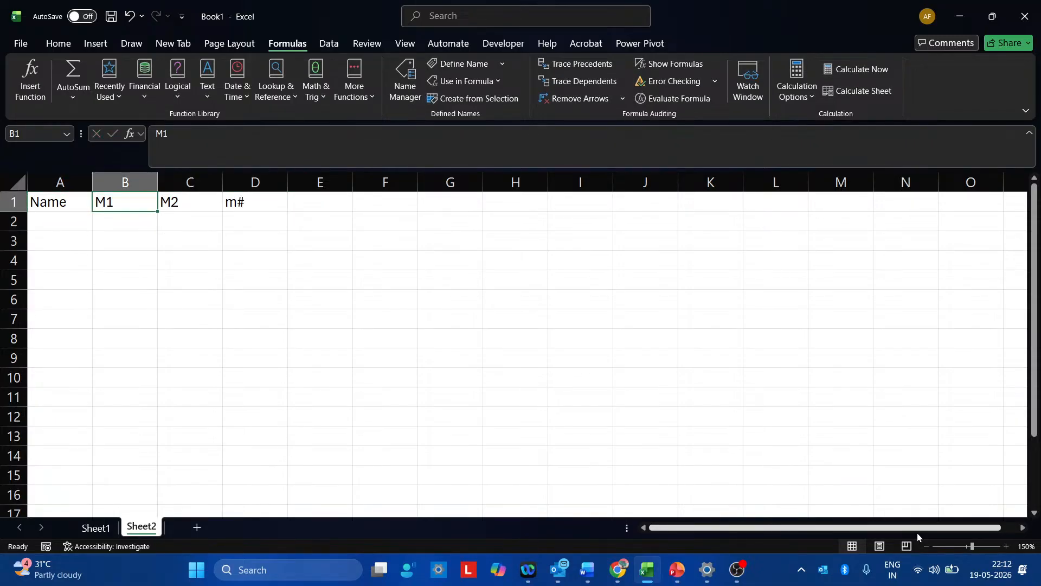
pyautogui.write('M3')
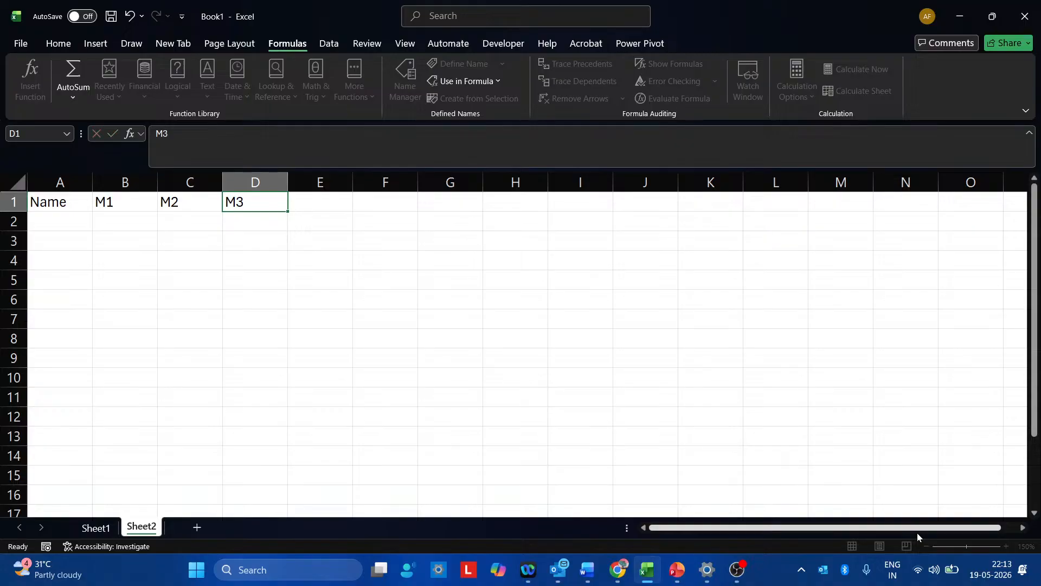
pyautogui.press('Return')
# Step: Enter the names X, Y and Z in cells A2 to A4
pyautogui.press('Left')
pyautogui.press('Left')
pyautogui.press('Left')
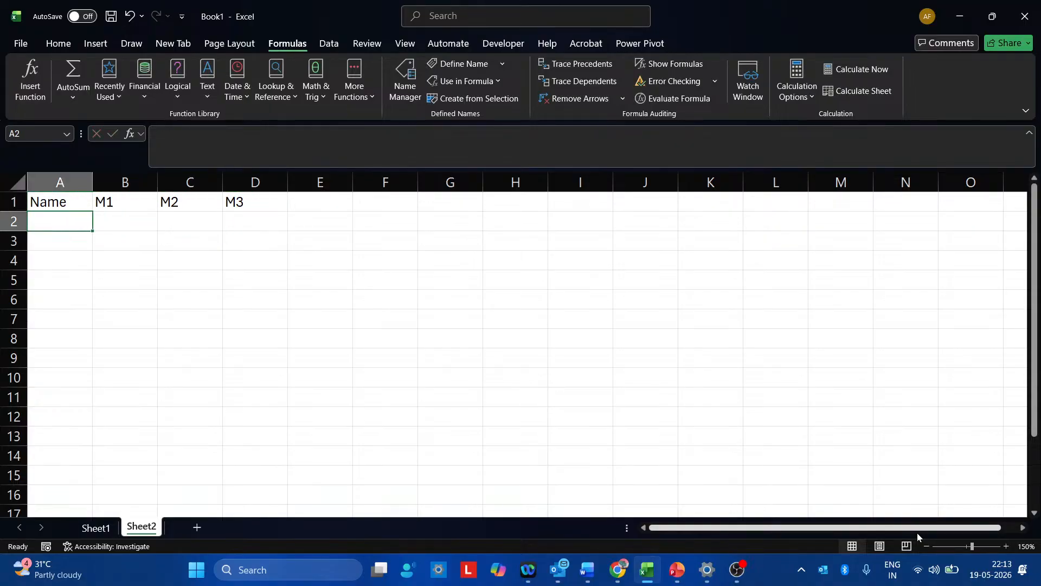
pyautogui.write('X')
pyautogui.press('Return')
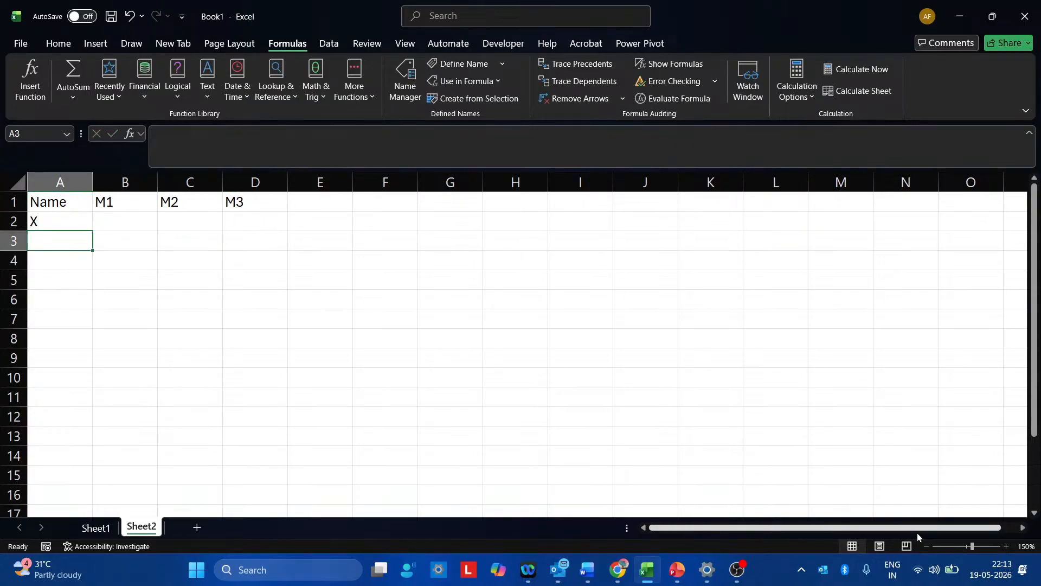
pyautogui.write('Y')
pyautogui.press('Return')
pyautogui.write('Z')
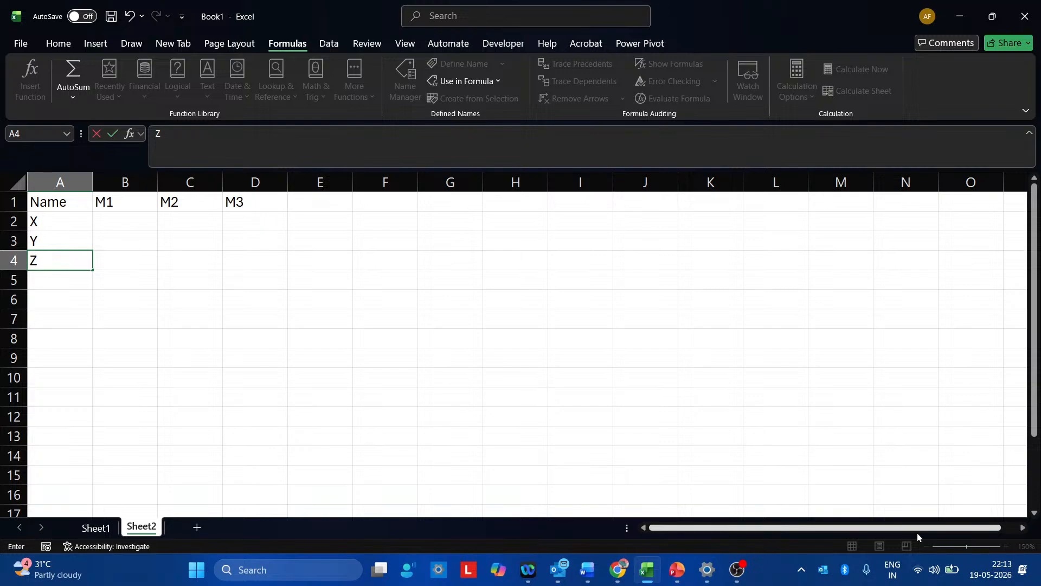
# Step: Enter the marks 34, 67 and 89 for X in cells B2 to D2
pyautogui.press('Up')
pyautogui.press('Up')
pyautogui.press('Right')
pyautogui.write('34')
pyautogui.press('Tab')
pyautogui.write('67')
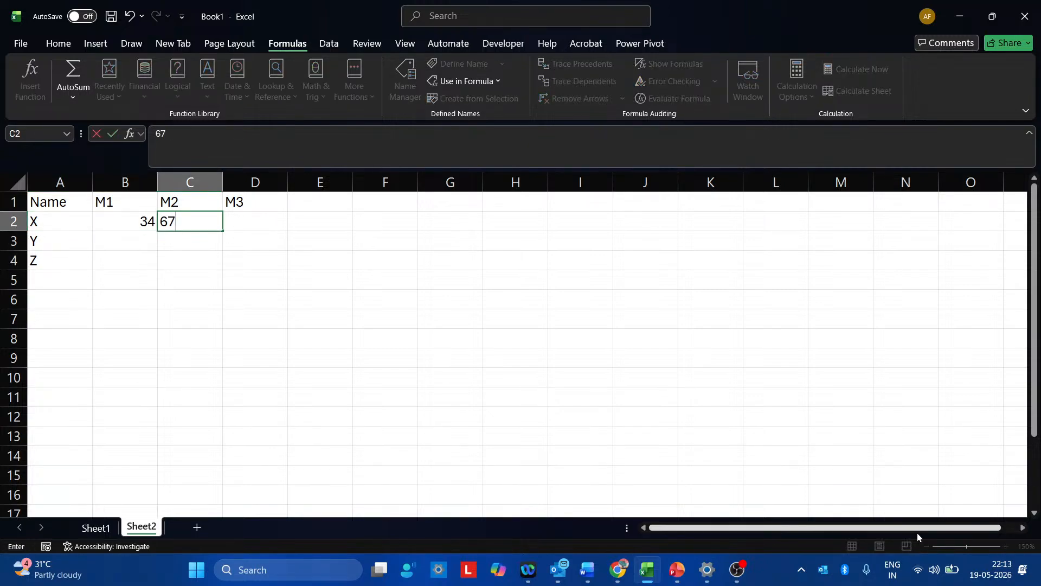
pyautogui.press('Tab')
pyautogui.write('89')
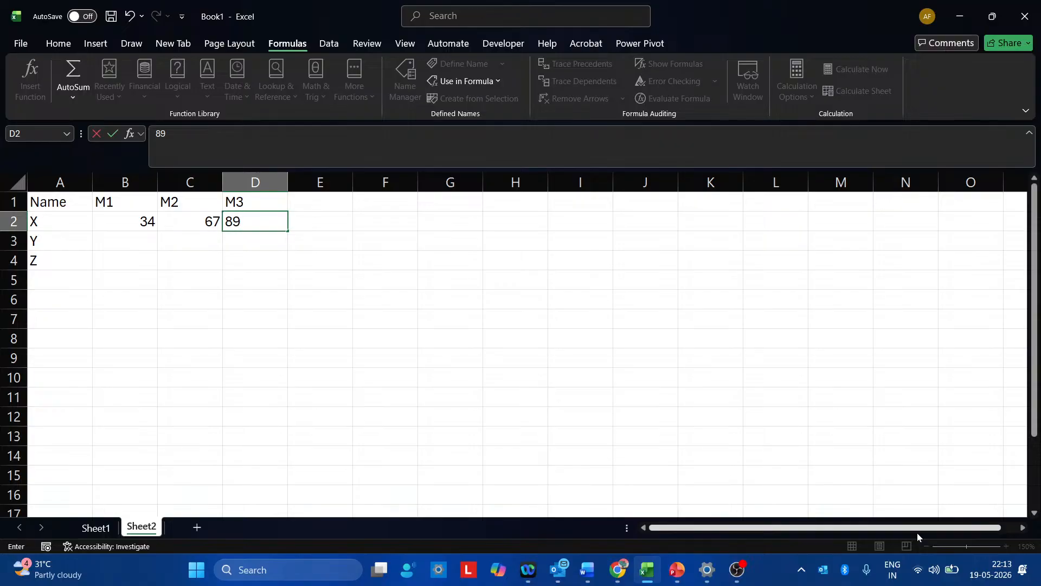
pyautogui.press('Return')
# Step: Enter the marks 23, 45 and 26 for Y in cells B3 to D3
pyautogui.write('23')
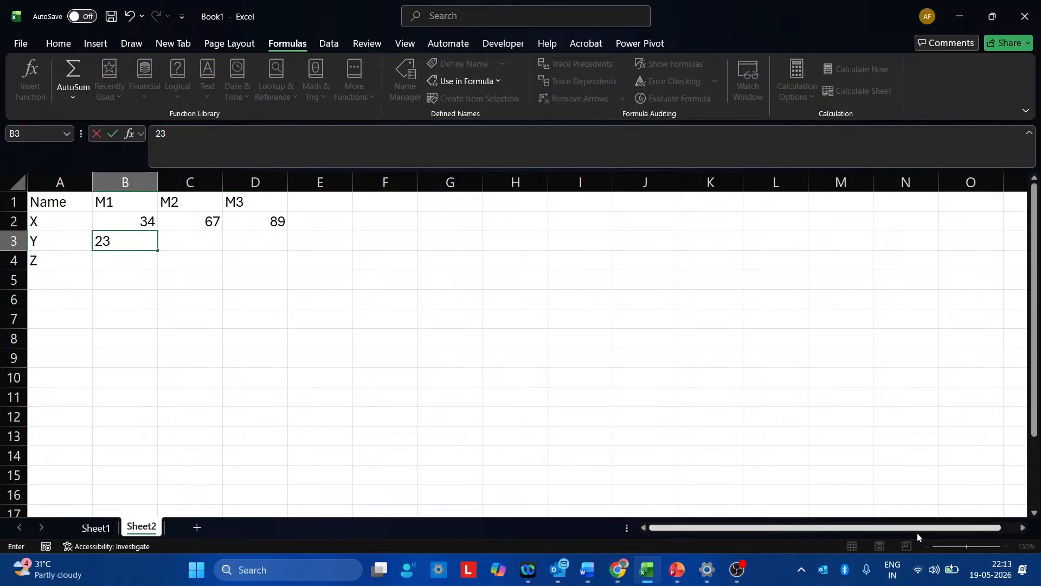
pyautogui.write('4556')
pyautogui.press('BackSpace')
pyautogui.press('BackSpace')
pyautogui.press('BackSpace')
pyautogui.press('BackSpace')
pyautogui.press('Tab')
pyautogui.write('45')
pyautogui.press('Tab')
pyautogui.write('26')
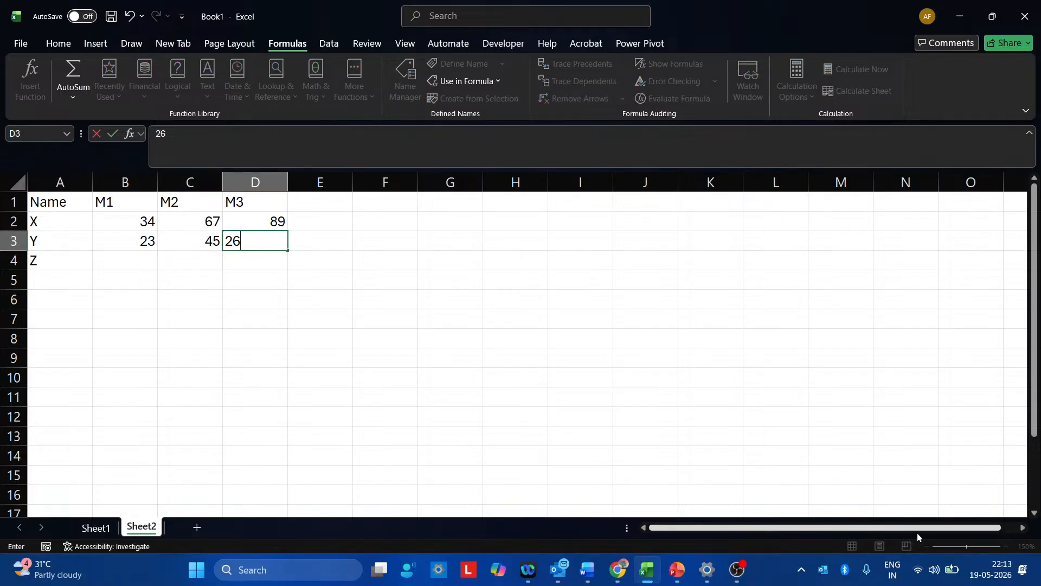
pyautogui.press('Return')
# Step: Enter the marks 100, 99 and 97 for Z in cells B4 to D4
pyautogui.write('100')
pyautogui.press('Tab')
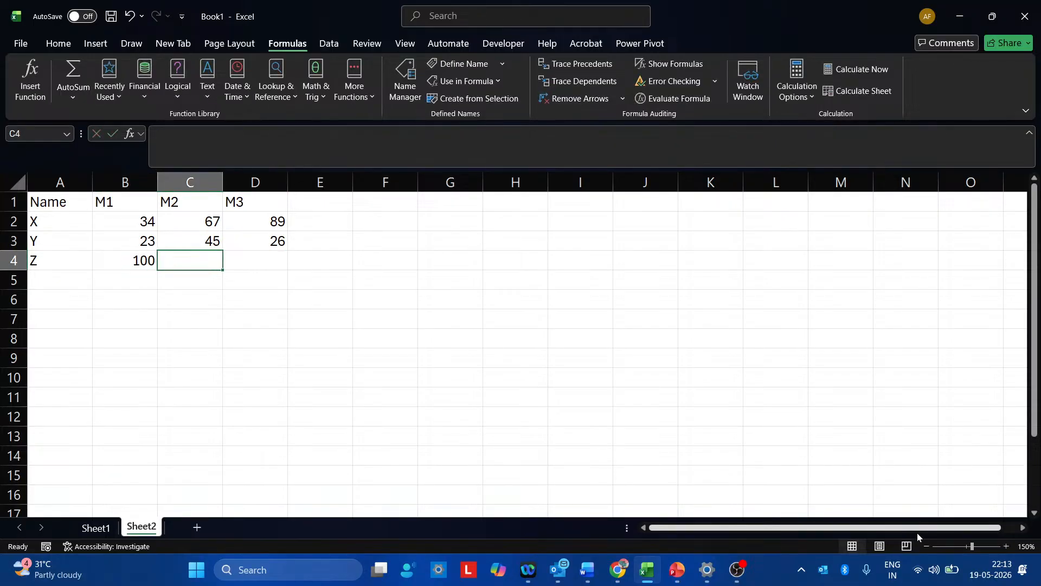
pyautogui.write('99')
pyautogui.press('Tab')
pyautogui.write('97')
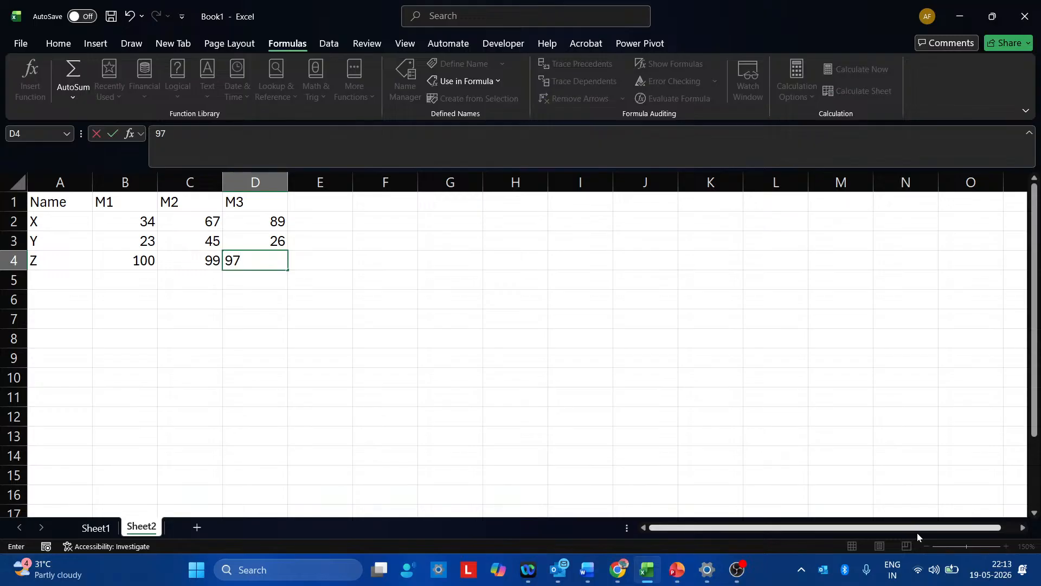
pyautogui.press('Tab')
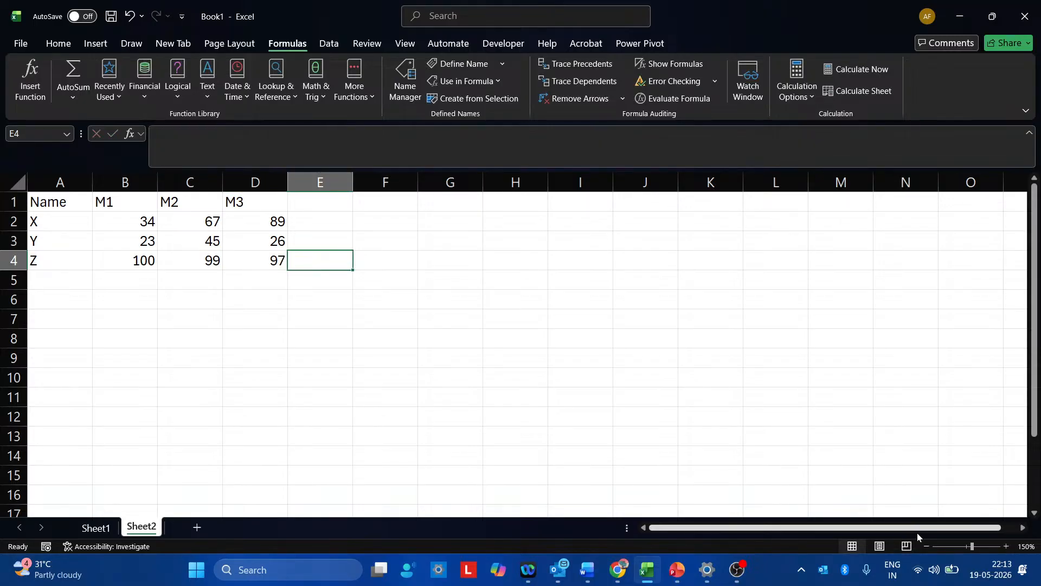
# Step: Enter the column header total in cell E1
pyautogui.press('Up')
pyautogui.press('Up')
pyautogui.press('Up')
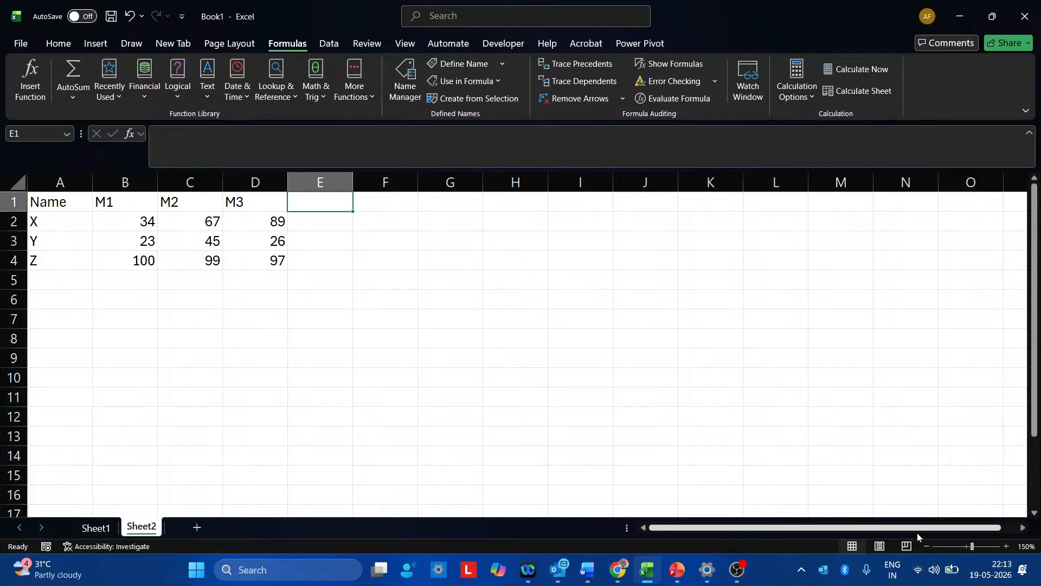
pyautogui.write('total')
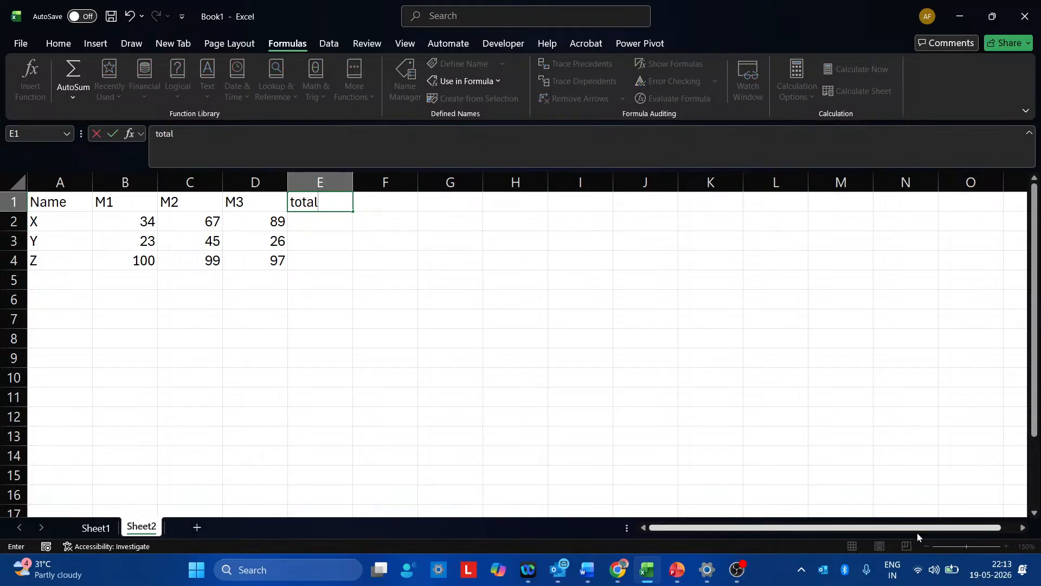
pyautogui.press('Return')
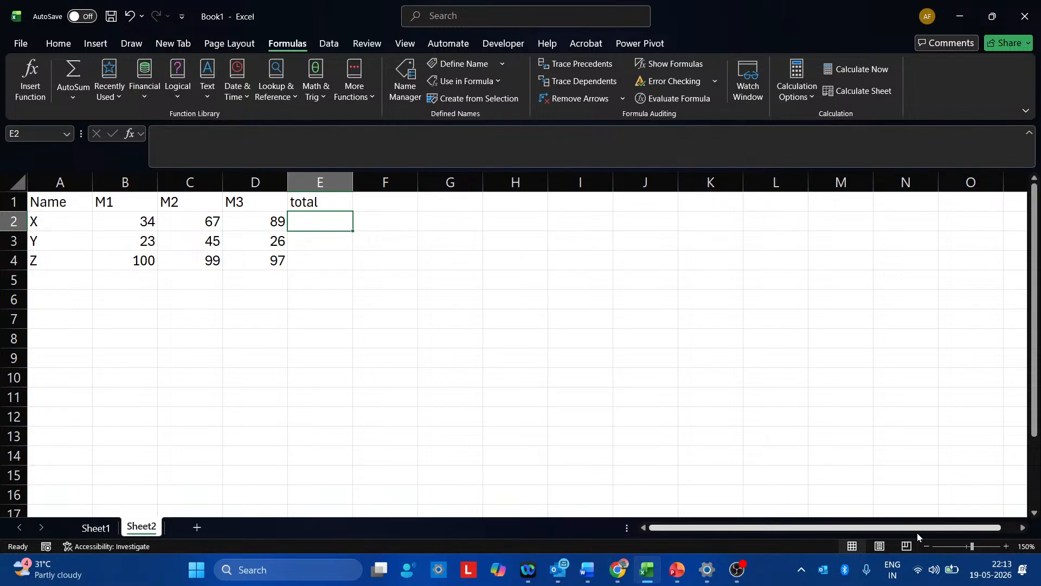
# Step: Add up X's marks in cell E2 with the literal-number formula =34+67+89
pyautogui.write('=')
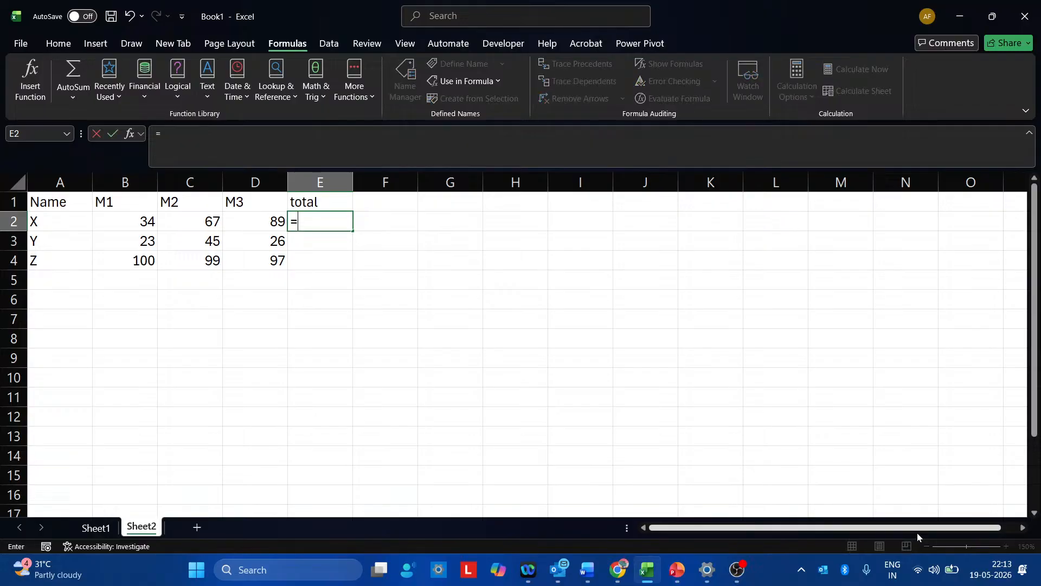
pyautogui.write('34+67+')
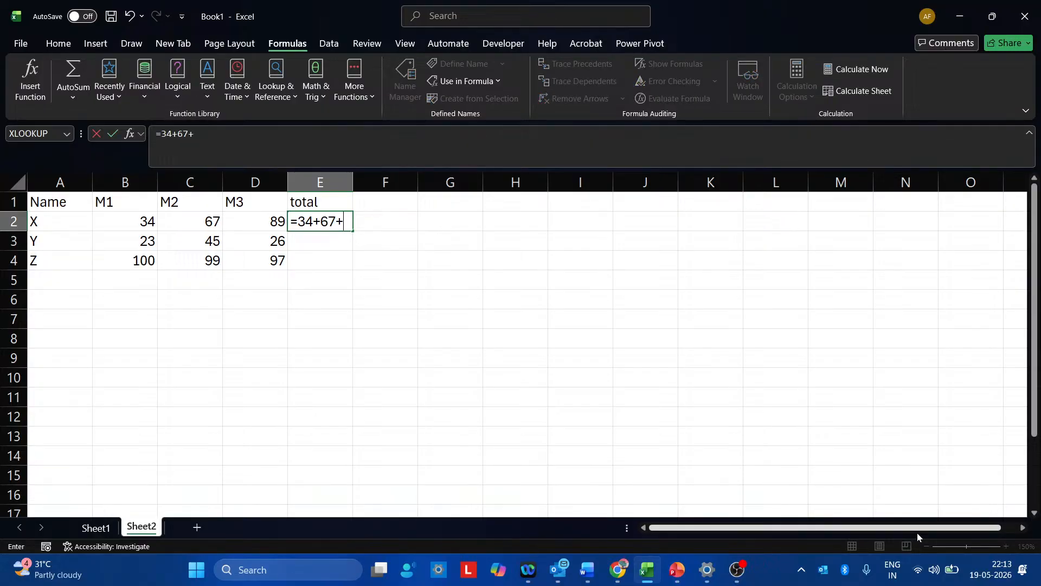
pyautogui.write('89')
pyautogui.press('Return')
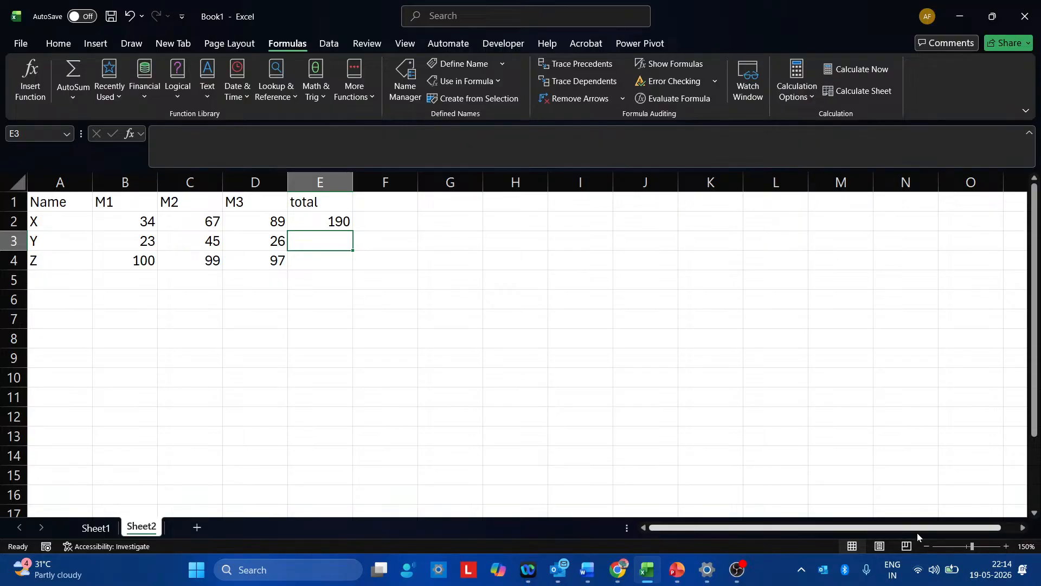
# Step: Replace the formula in cell E2 with the cell-reference formula =B2+C2+D2
pyautogui.press('Up')
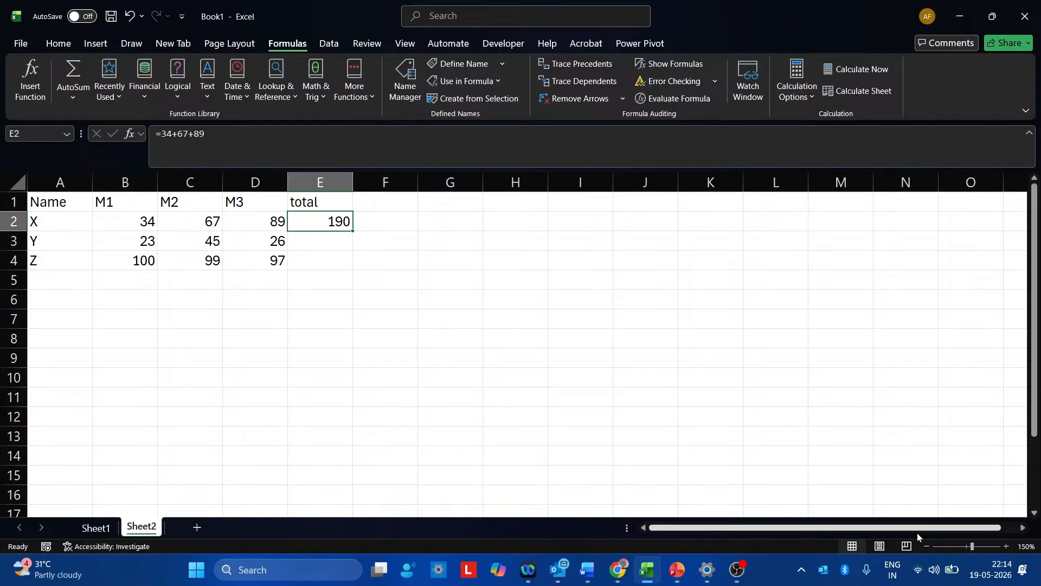
pyautogui.press('Delete')
pyautogui.write('=')
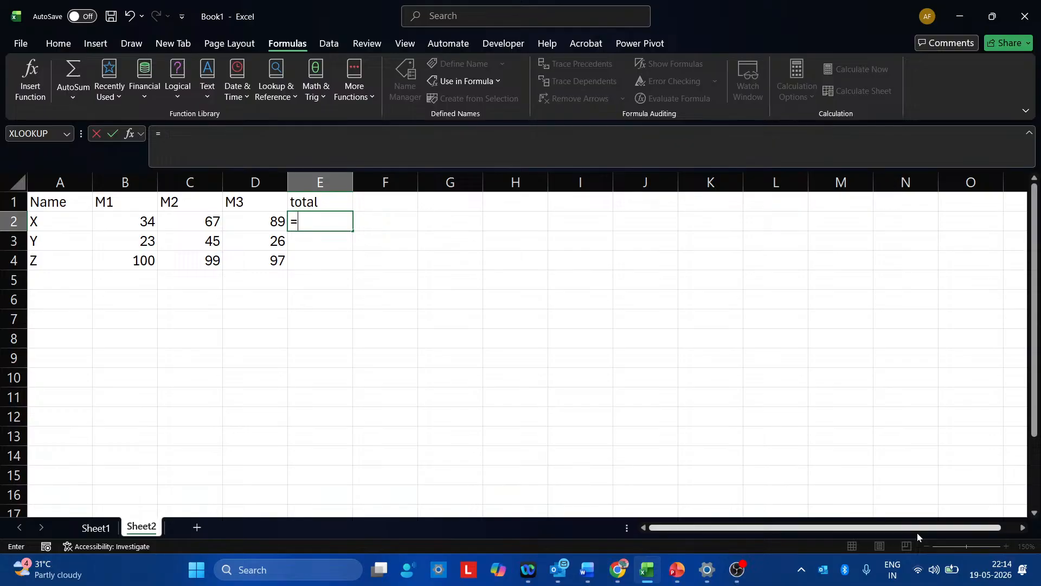
pyautogui.write('b')
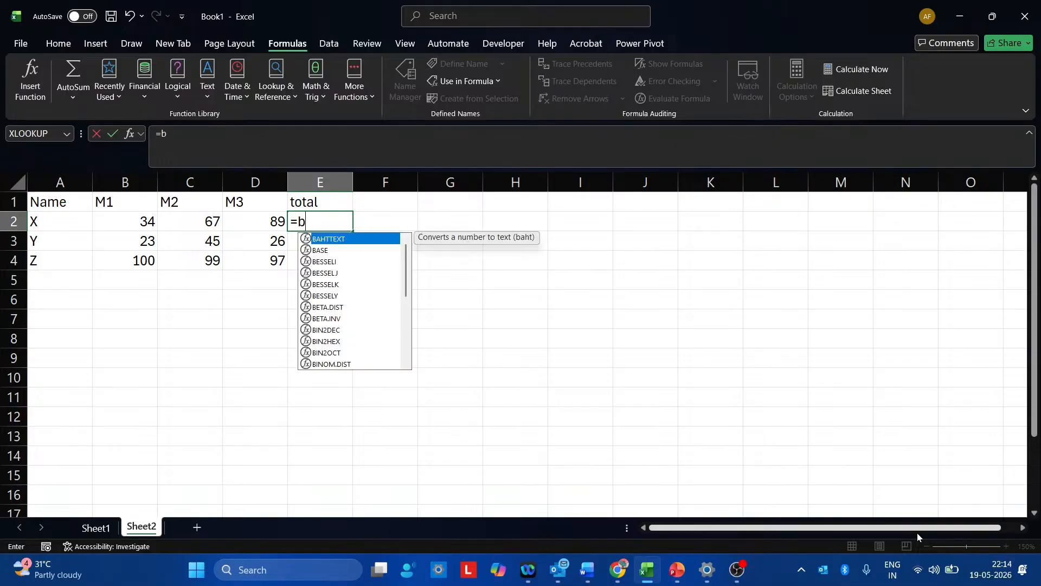
pyautogui.write('2+c')
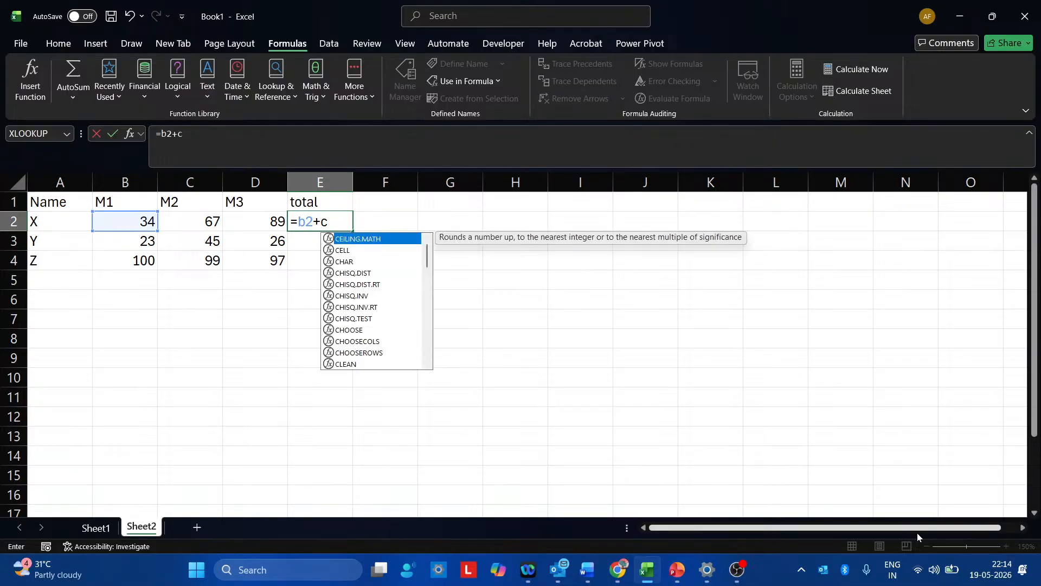
pyautogui.write('2+d2')
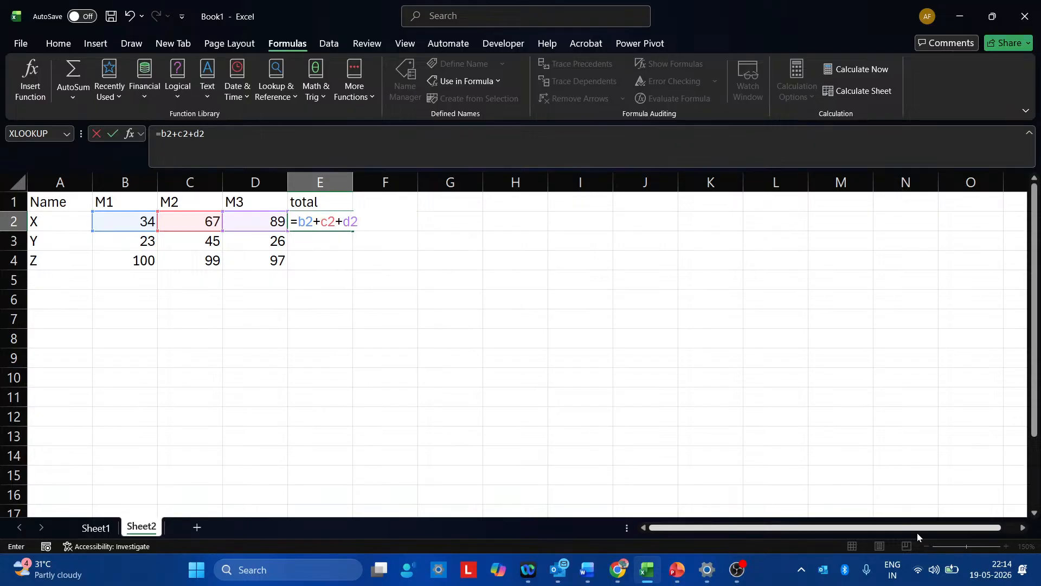
pyautogui.press('Return')
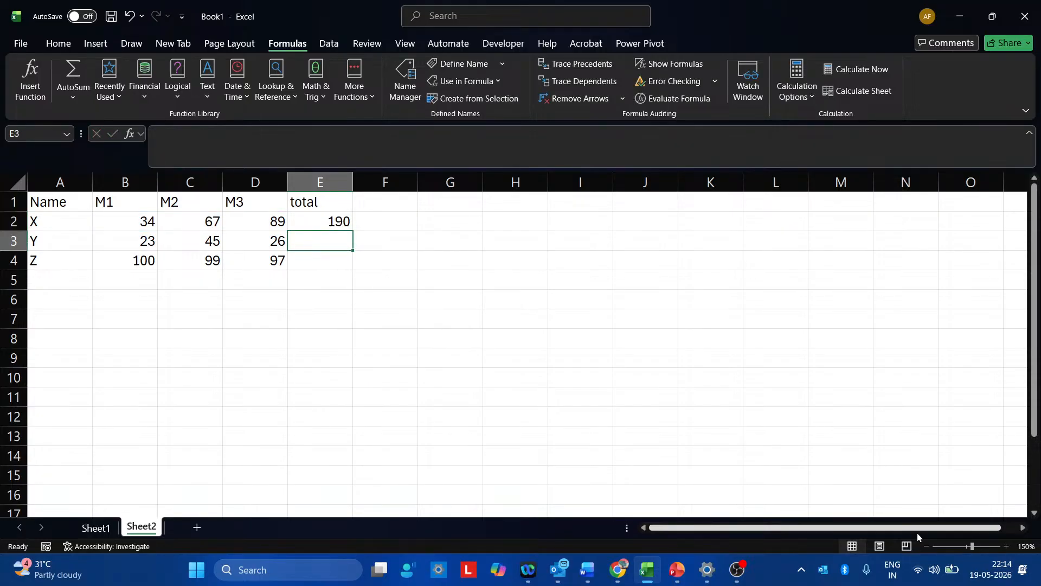
# Step: Fill the total formula from E2 down to E9 and inspect the copied formulas in E3 and E4
pyautogui.press('Up')
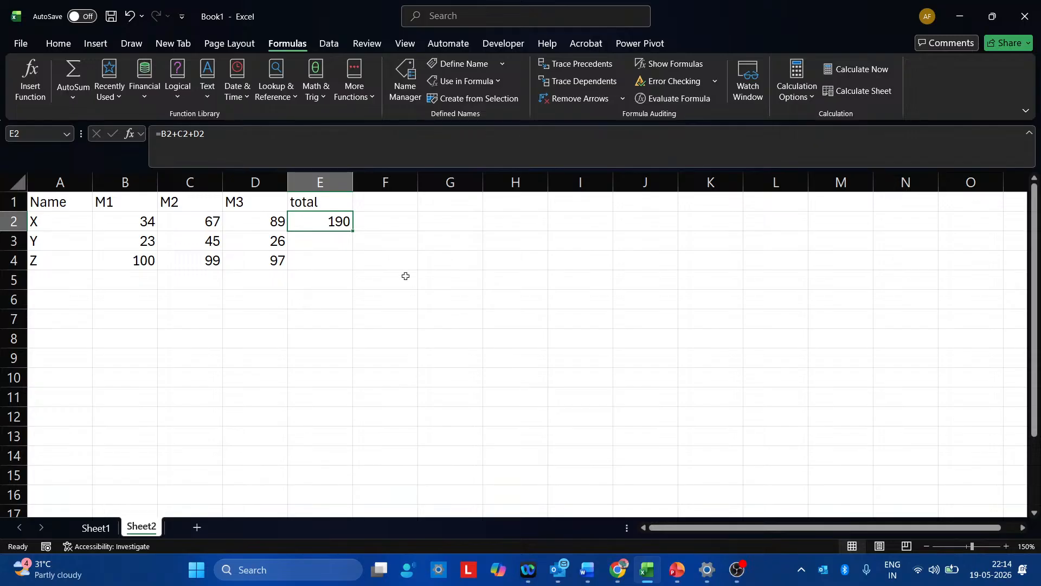
pyautogui.moveTo(353, 231); pyautogui.dragTo(387, 361)
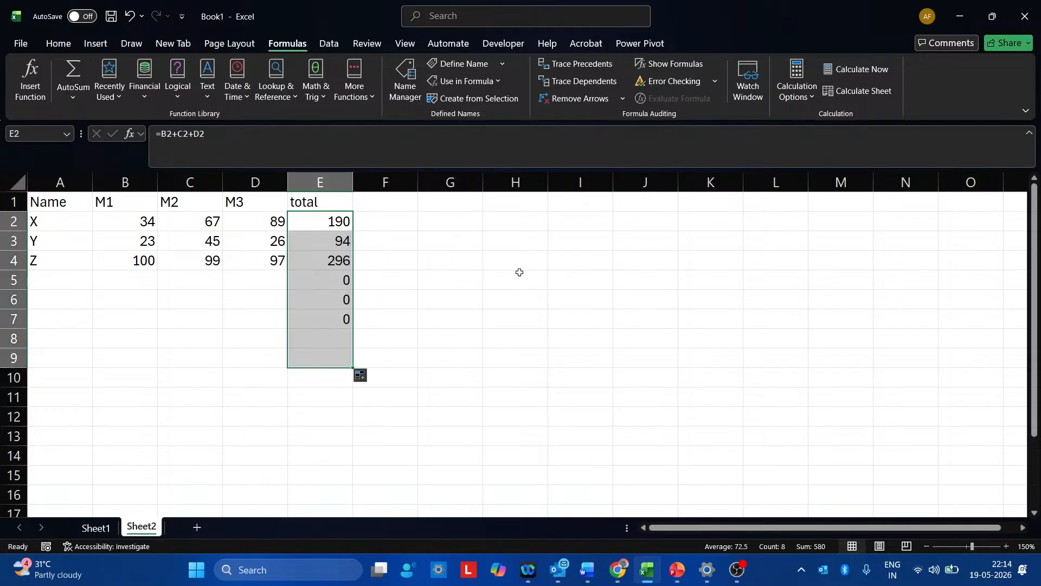
pyautogui.click(316, 240)
pyautogui.click(316, 260)
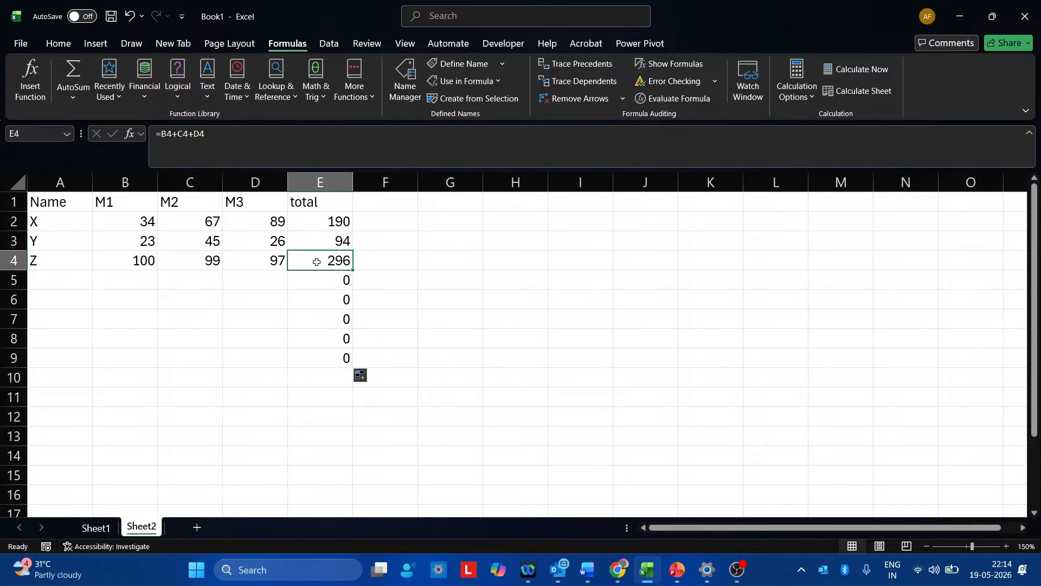
# Step: Replace the formula in E2 with =SUM(B2:D2) and fill it down to E4
pyautogui.click(324, 220)
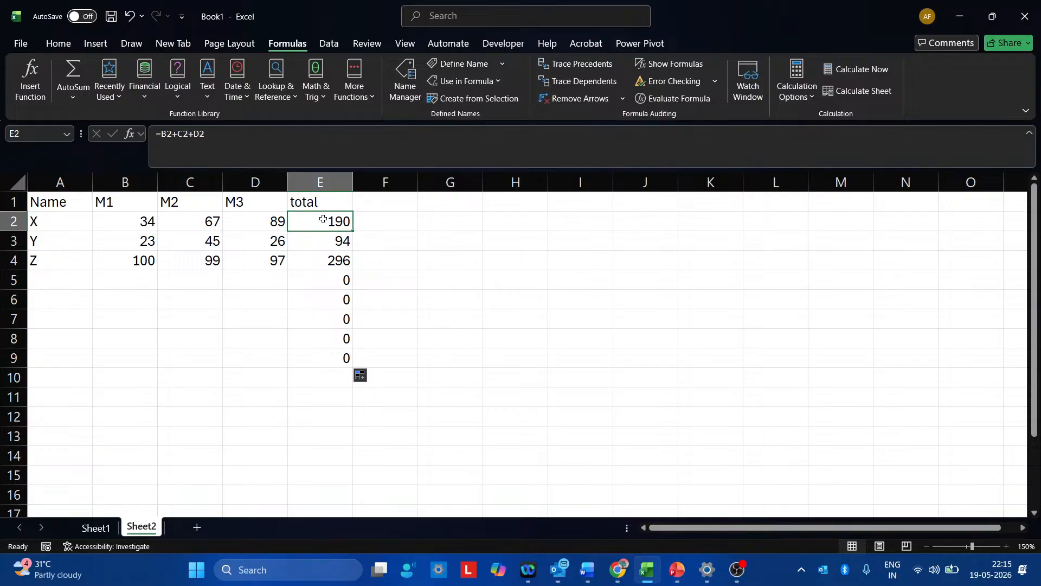
pyautogui.write('=sum')
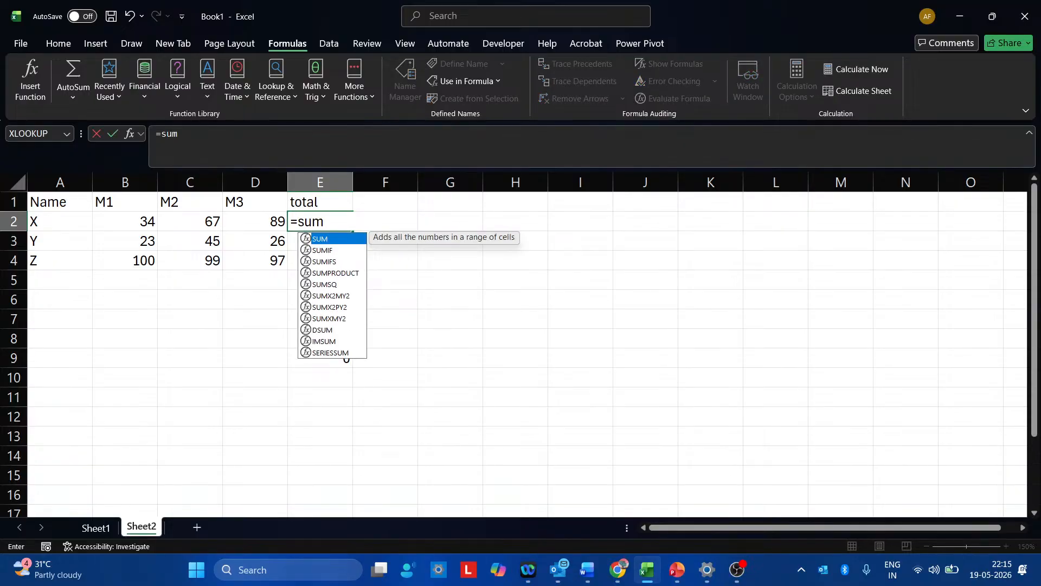
pyautogui.write('(b')
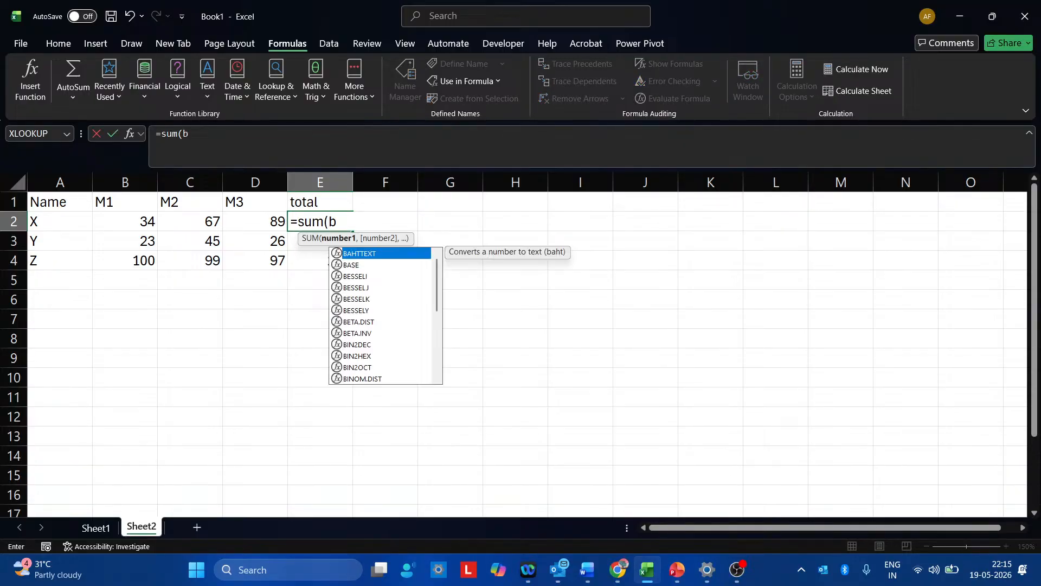
pyautogui.write('2:d2)')
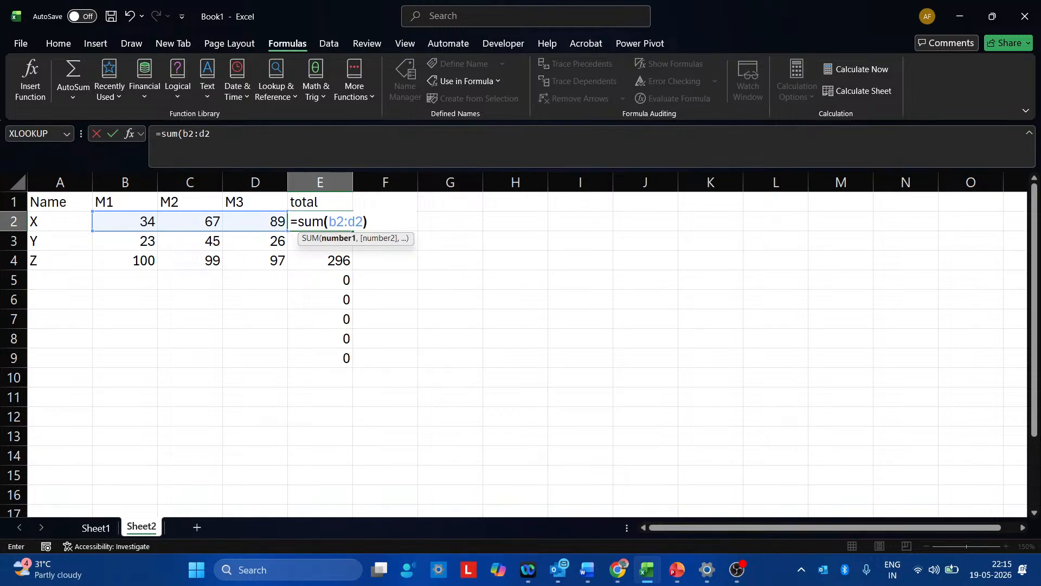
pyautogui.press('Return')
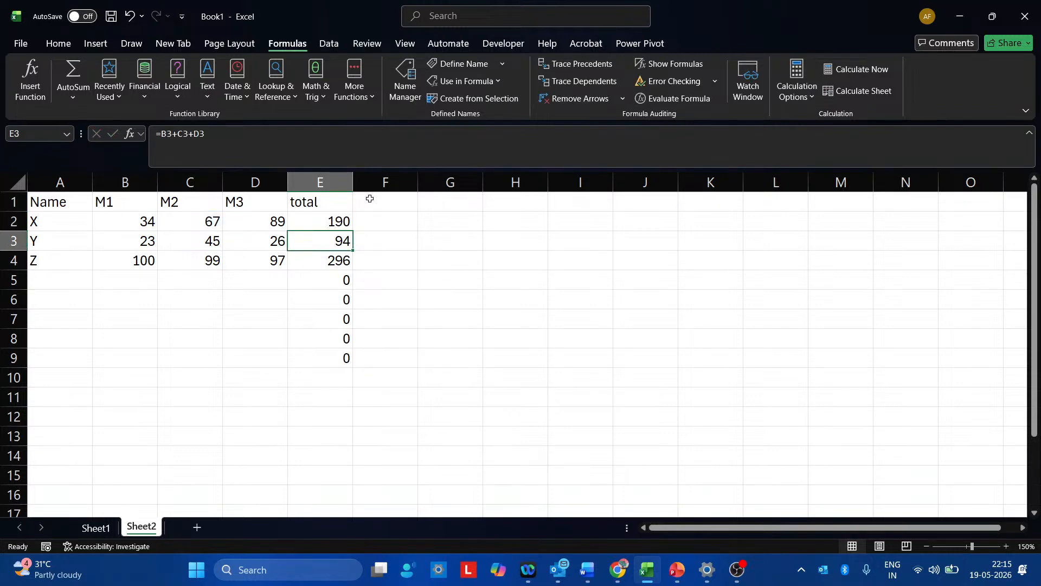
pyautogui.click(346, 224)
pyautogui.moveTo(351, 233); pyautogui.dragTo(350, 266)
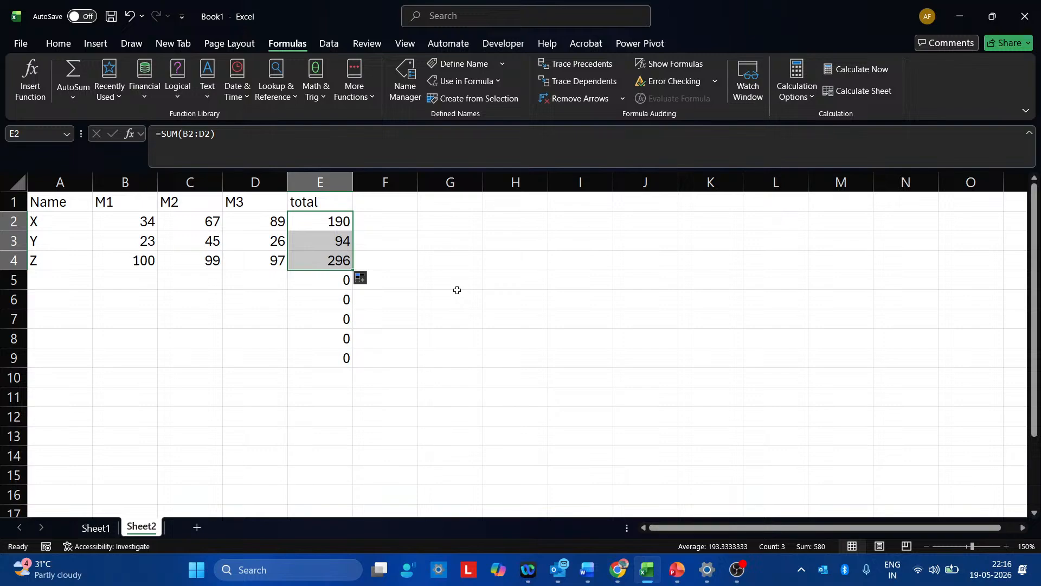
# Step: Enter the column header Average in cell F1
pyautogui.press('Up')
pyautogui.press('Right')
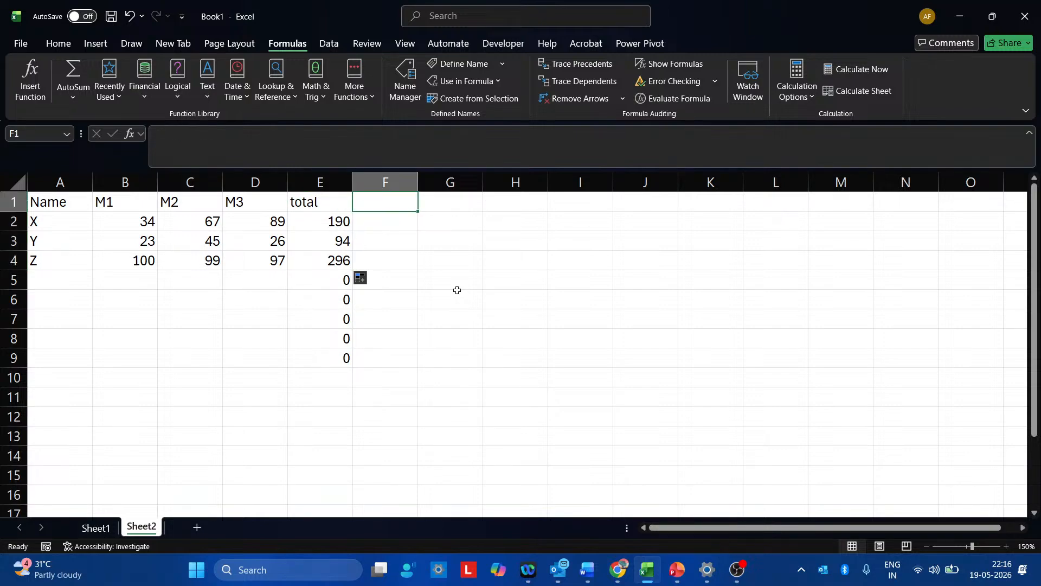
pyautogui.write('Averg')
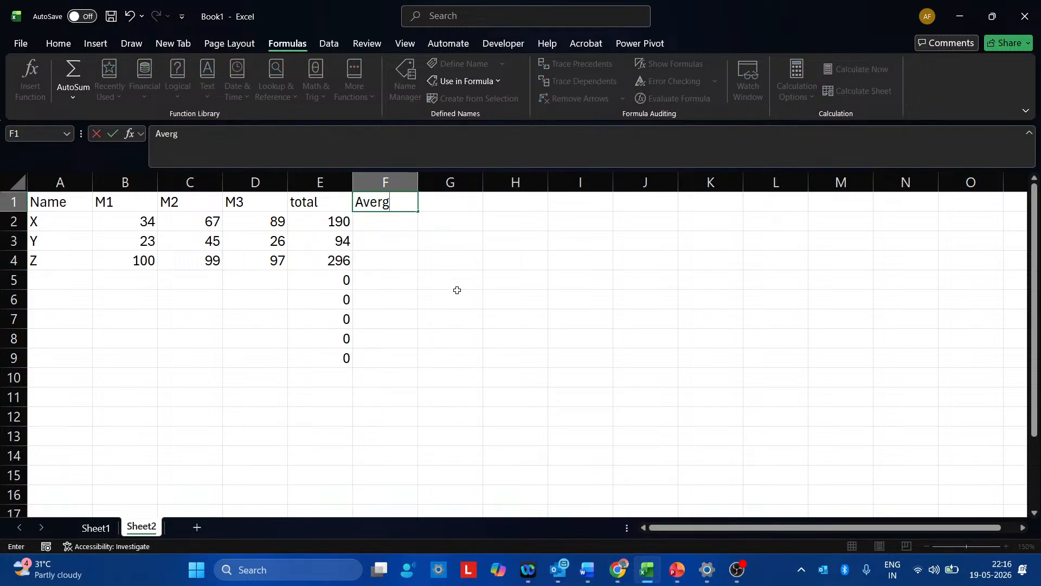
pyautogui.write('e')
pyautogui.press('BackSpace')
pyautogui.press('BackSpace')
pyautogui.write('age')
pyautogui.press('Return')
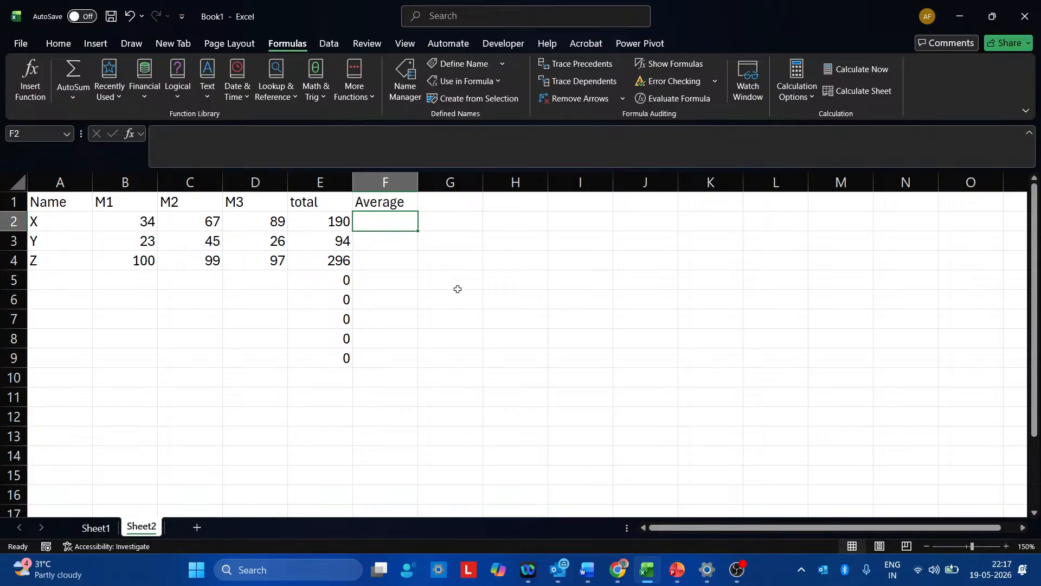
# Step: Calculate X's average mark in cell F2 with =AVERAGE(B2:D2)
pyautogui.write('=')
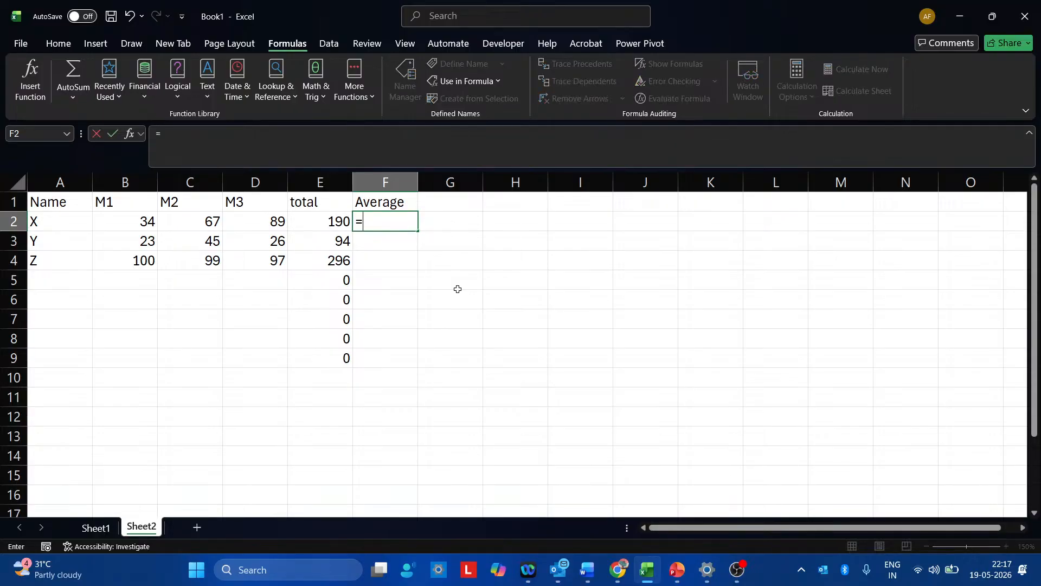
pyautogui.write('averag')
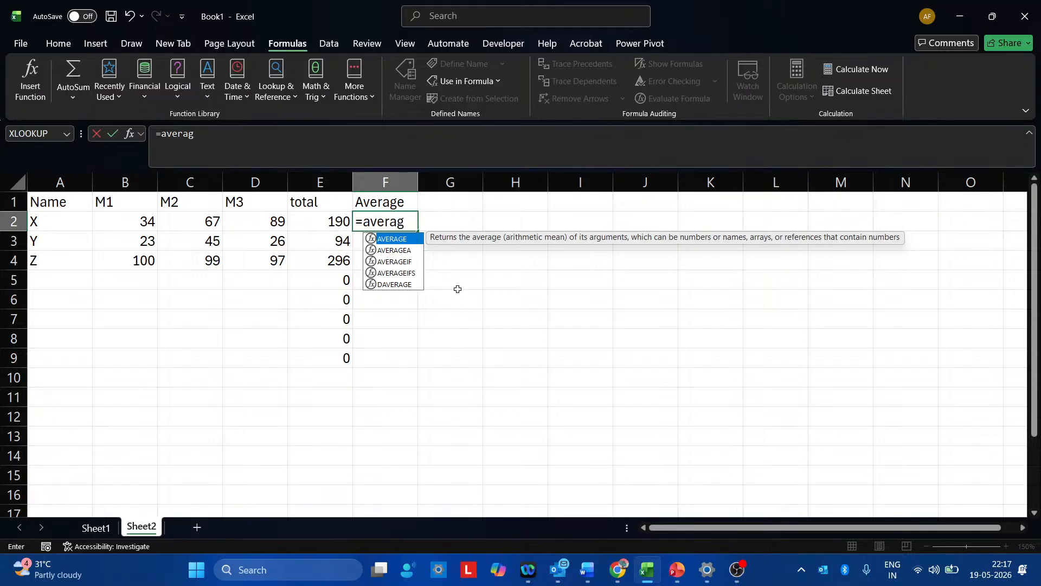
pyautogui.write('e(')
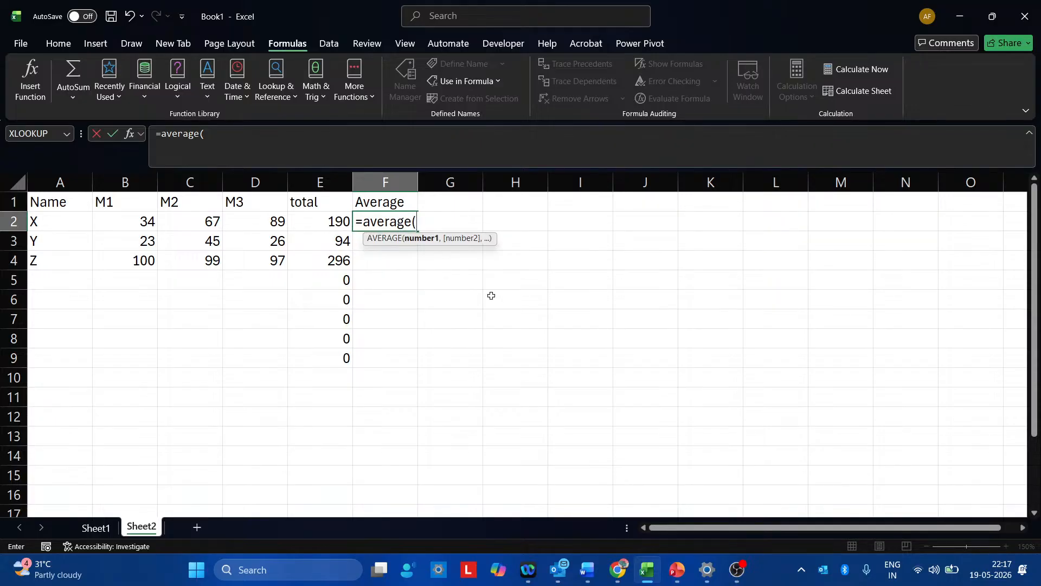
pyautogui.write('b2:')
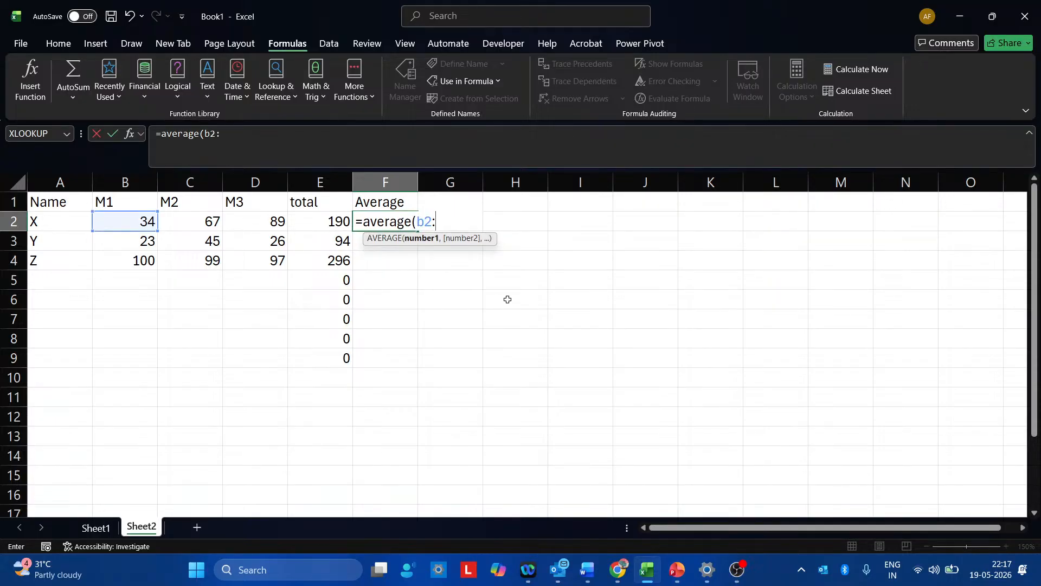
pyautogui.write('d2)')
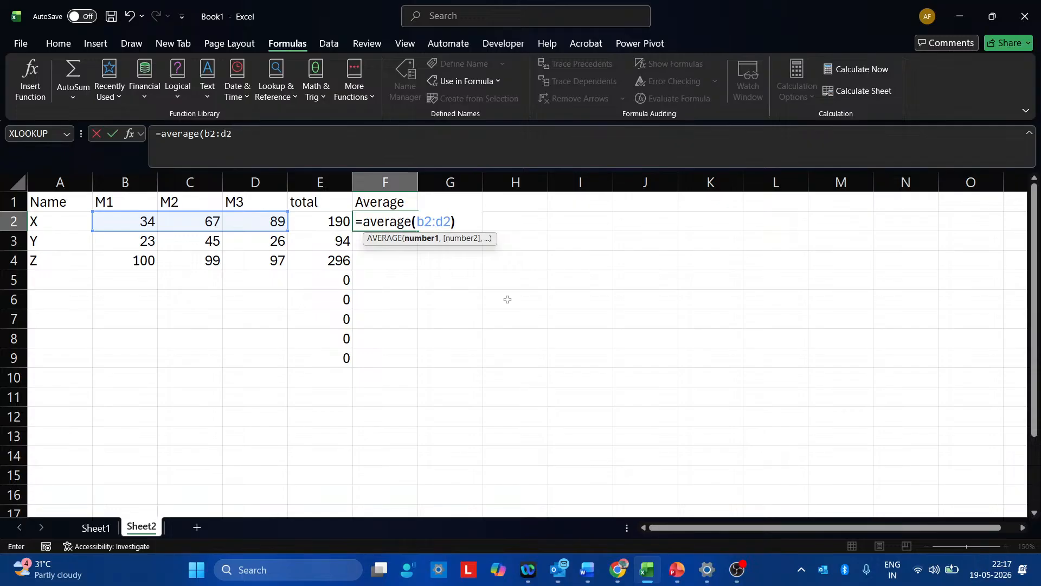
pyautogui.press('Return')
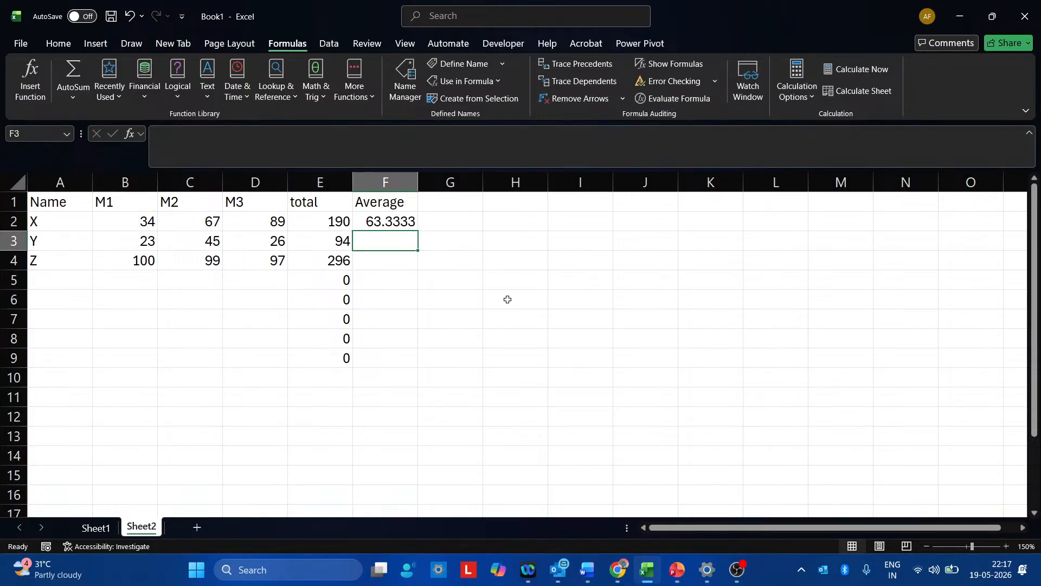
# Step: Fill the average formula from F2 down to F4 for students Y and Z
pyautogui.click(402, 218)
pyautogui.moveTo(420, 233); pyautogui.dragTo(423, 269)
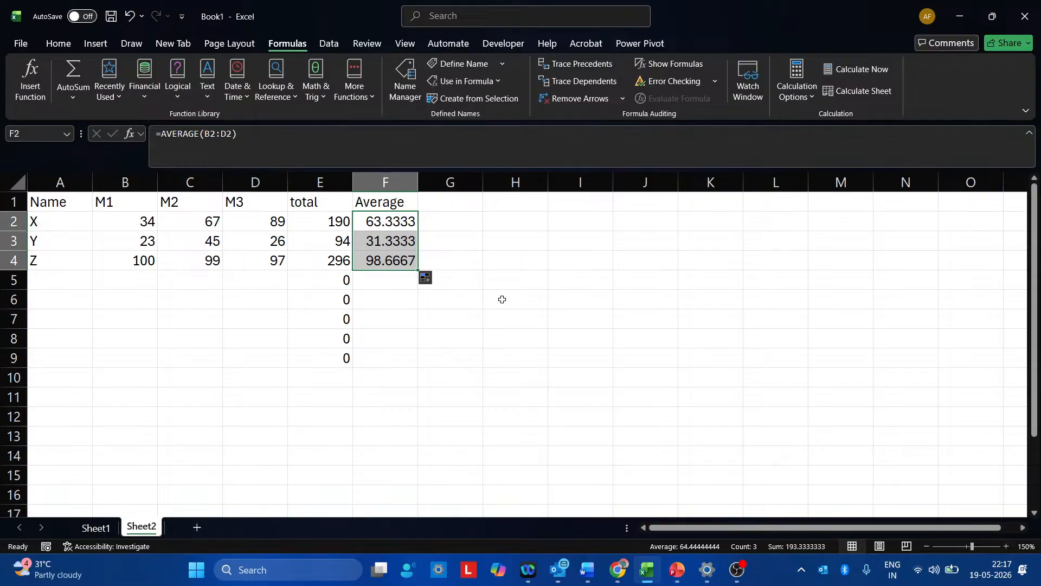
# Step: Calculate the highest total in cell G11 with =MAX(E2:E100)
pyautogui.press('Up')
pyautogui.press('Right')
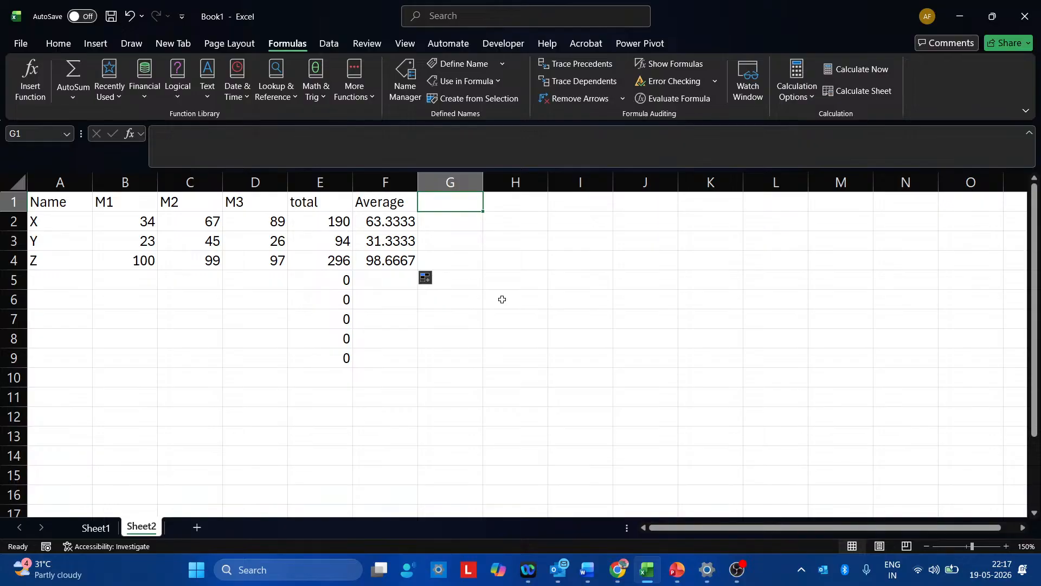
pyautogui.press('Down')
pyautogui.press('Down')
pyautogui.press('Down')
pyautogui.press('Down')
pyautogui.press('Down')
pyautogui.press('Down')
pyautogui.press('Down')
pyautogui.press('Down')
pyautogui.press('Down')
pyautogui.press('Down')
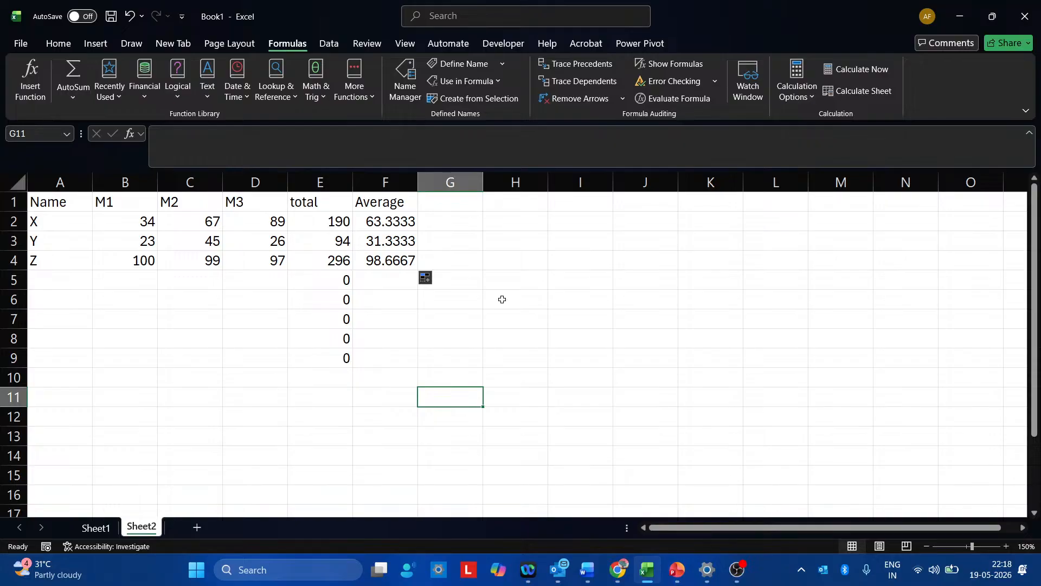
pyautogui.write('=')
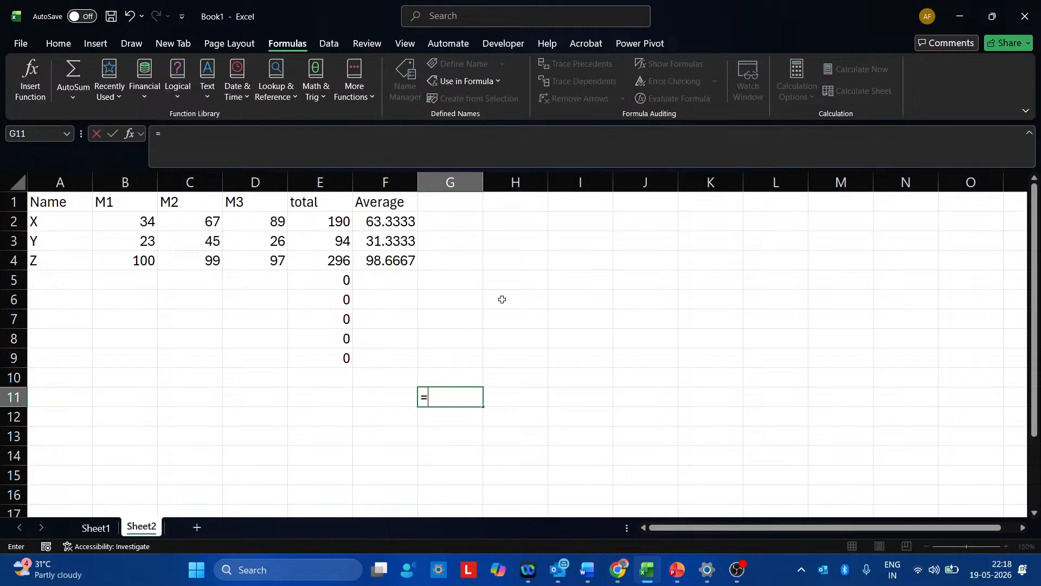
pyautogui.write('max')
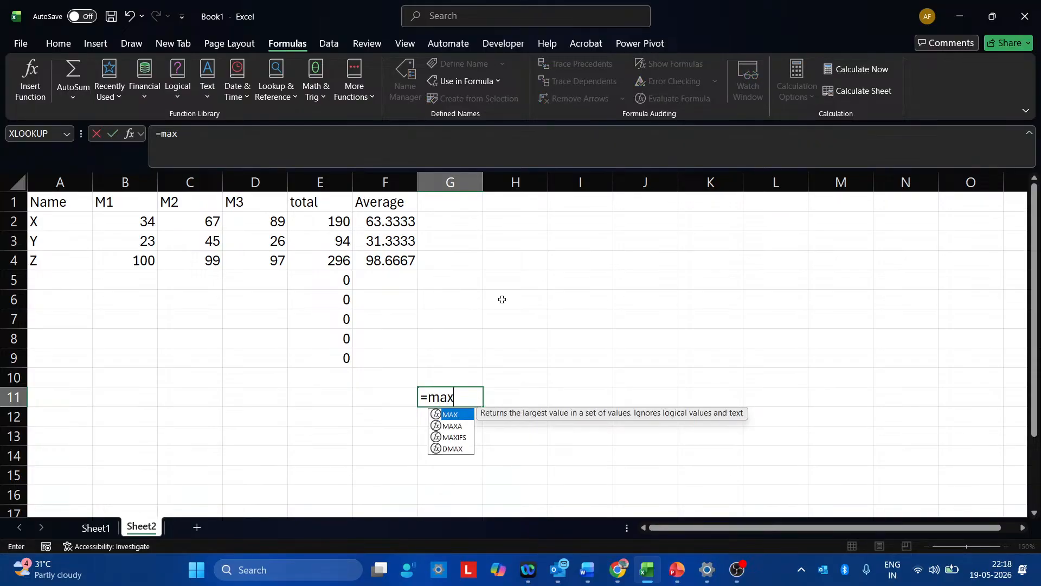
pyautogui.write('(')
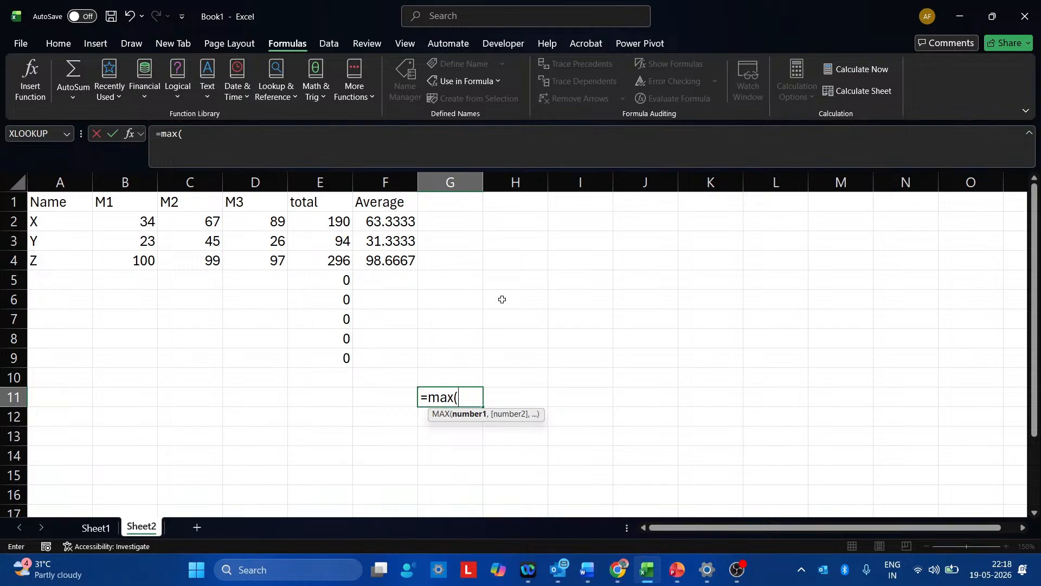
pyautogui.write('e2')
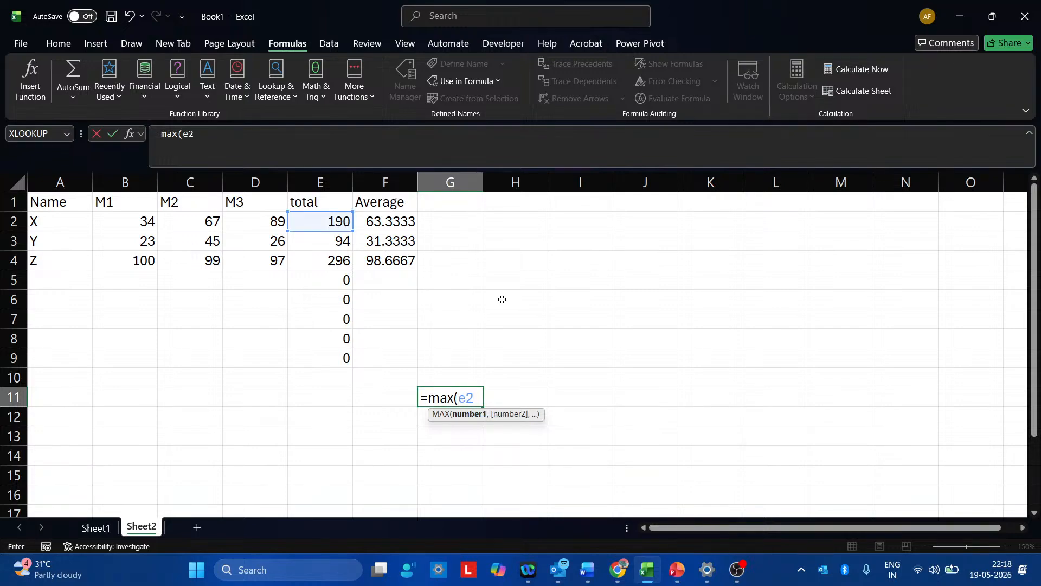
pyautogui.write(':e100)')
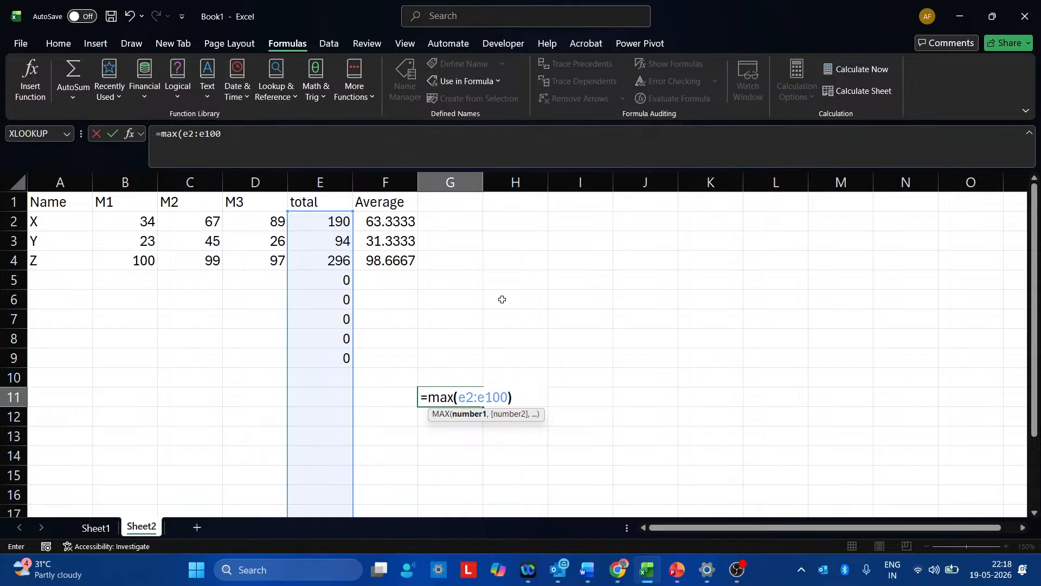
pyautogui.press('Return')
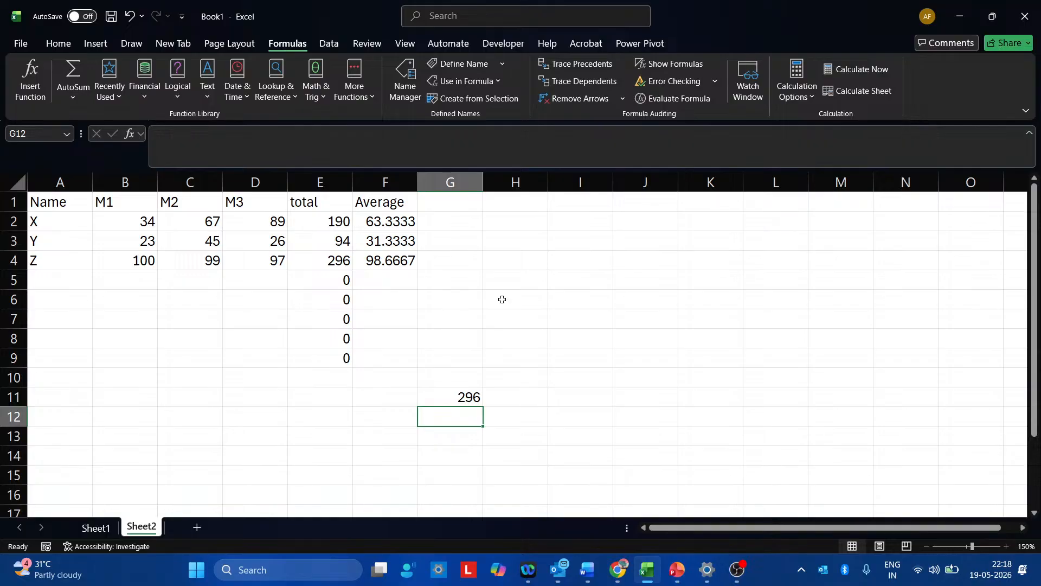
# Step: Calculate the lowest total in cell G12 with =MIN(E2:E100)
pyautogui.write('=min')
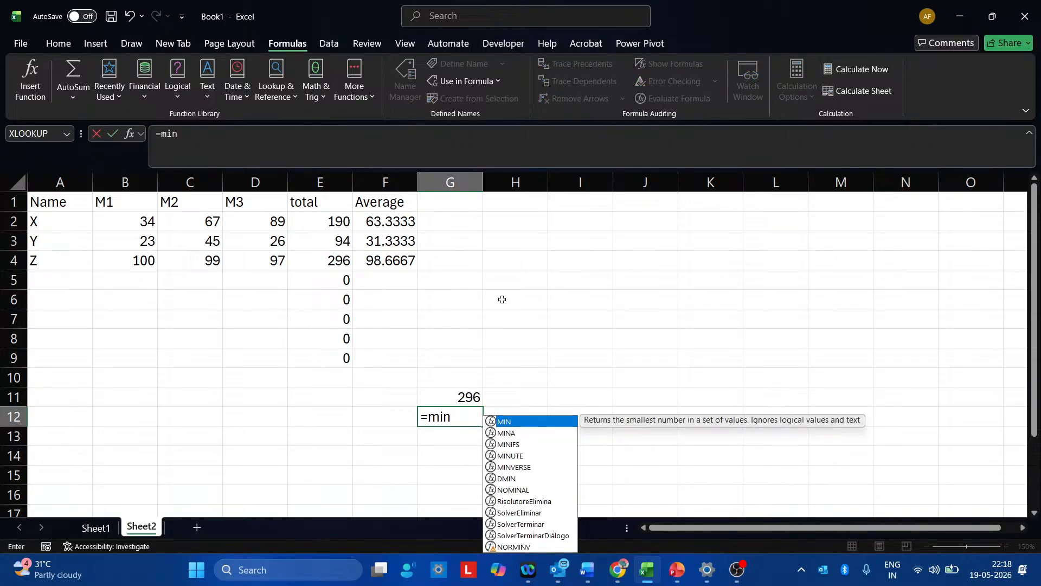
pyautogui.write('(')
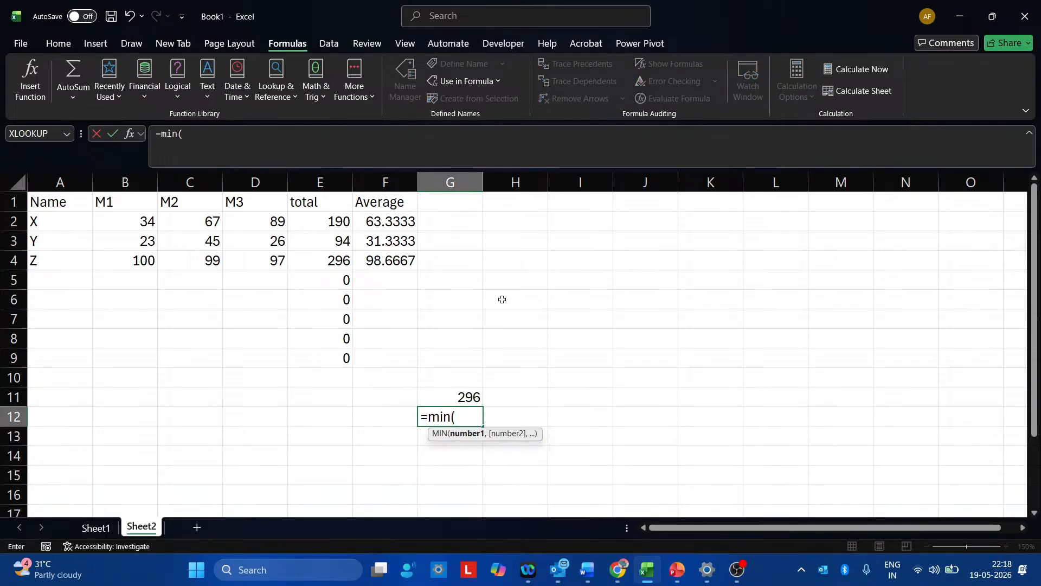
pyautogui.write('e2')
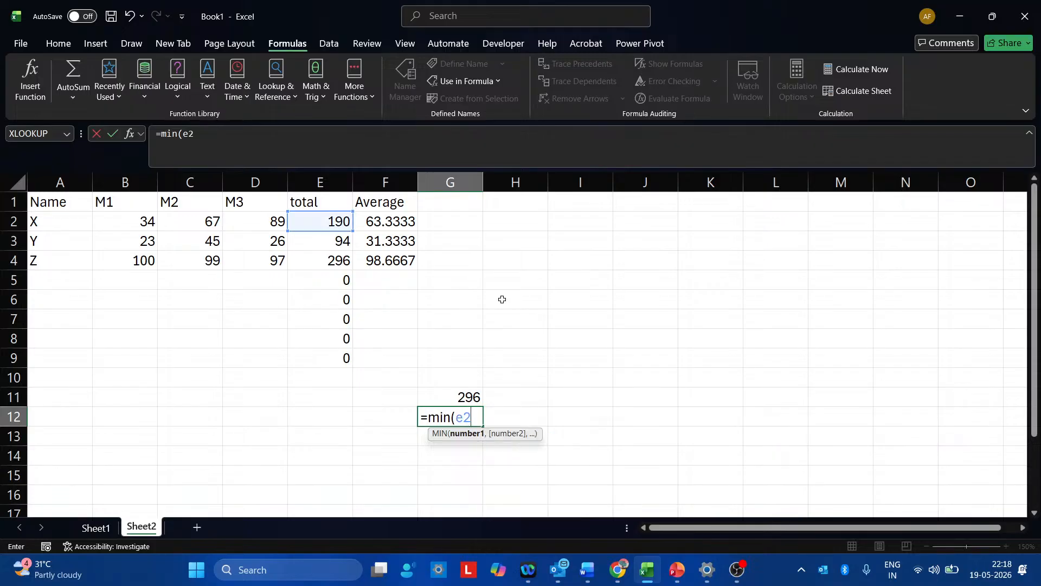
pyautogui.write(':e100)')
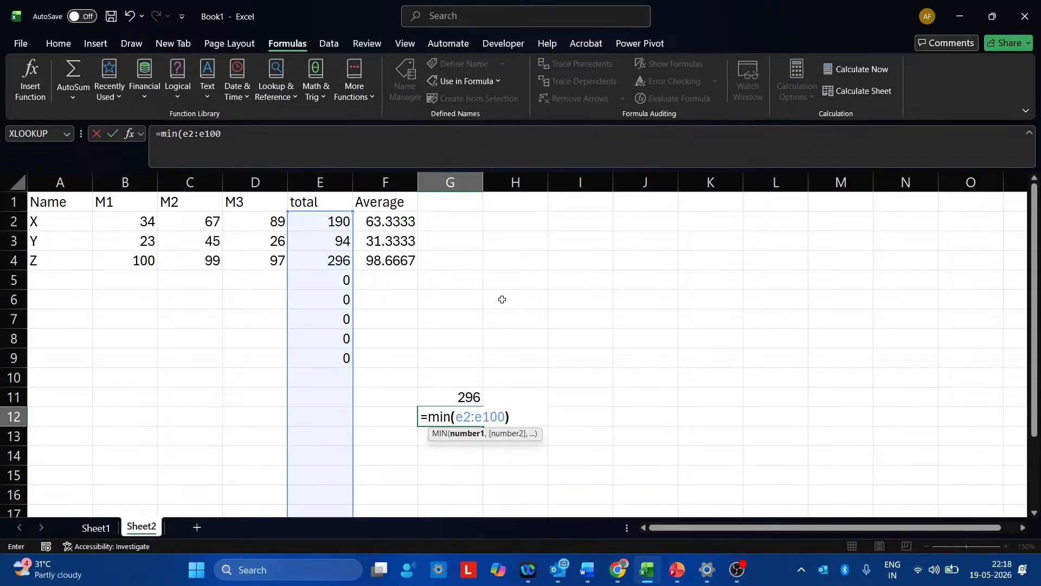
pyautogui.press('Return')
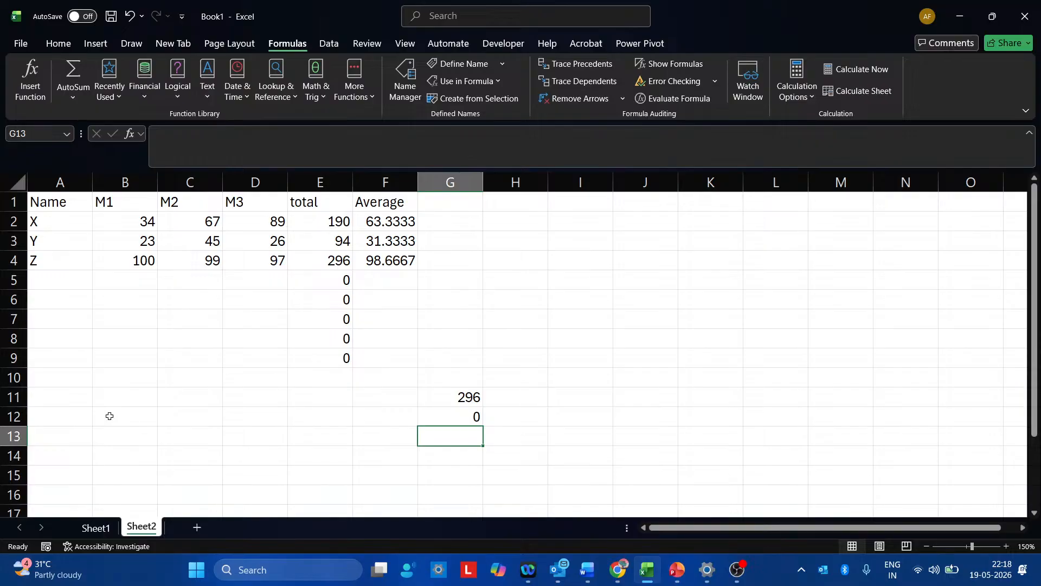
# Step: Look through the AutoSum function choices and add a new blank worksheet after Sheet2
pyautogui.click(74, 98)
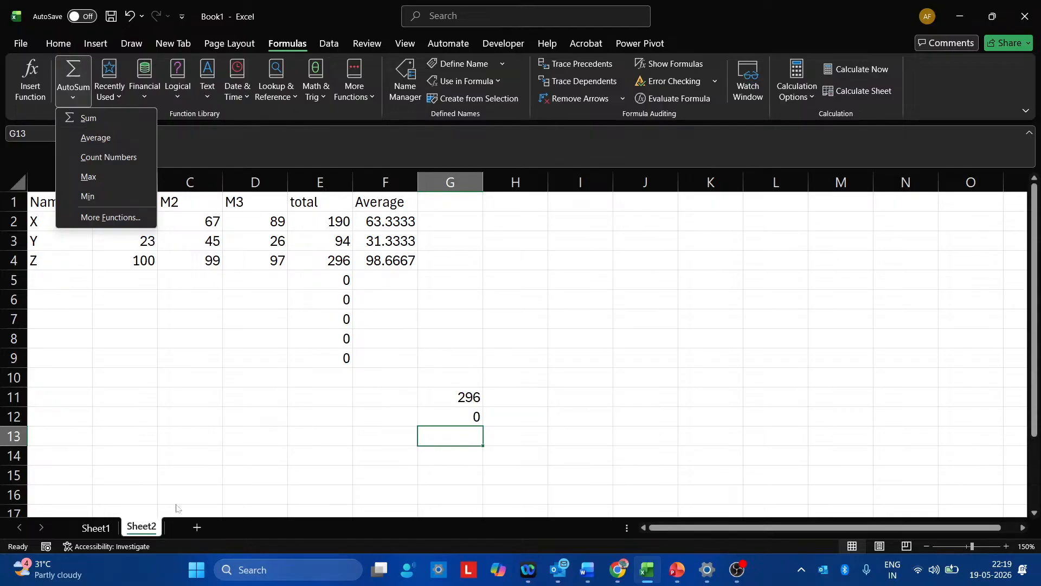
pyautogui.click(198, 528)
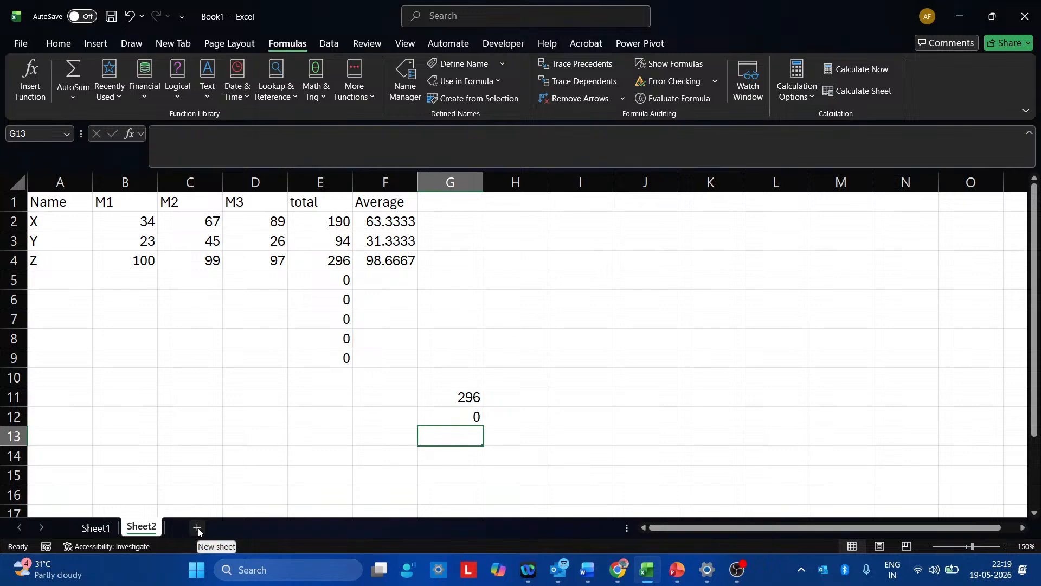
pyautogui.click(197, 528)
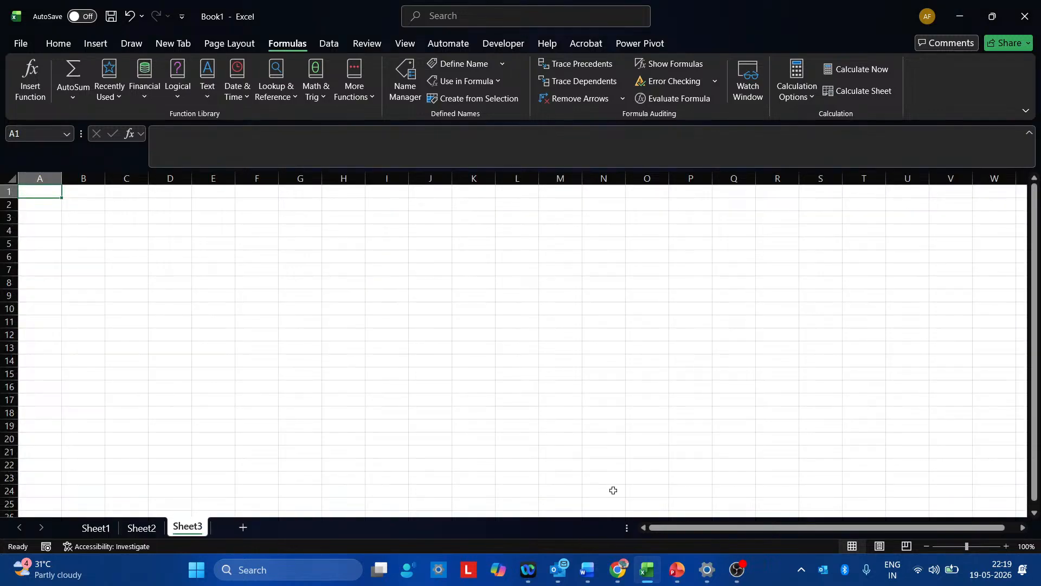
# Step: Enter the header Bag in A1 of the new sheet and the colours red, green and blue in A2 to A4
pyautogui.click(1006, 545)
pyautogui.click(1006, 544)
pyautogui.click(1006, 544)
pyautogui.click(1006, 544)
pyautogui.click(1007, 544)
pyautogui.click(1006, 544)
pyautogui.click(1007, 545)
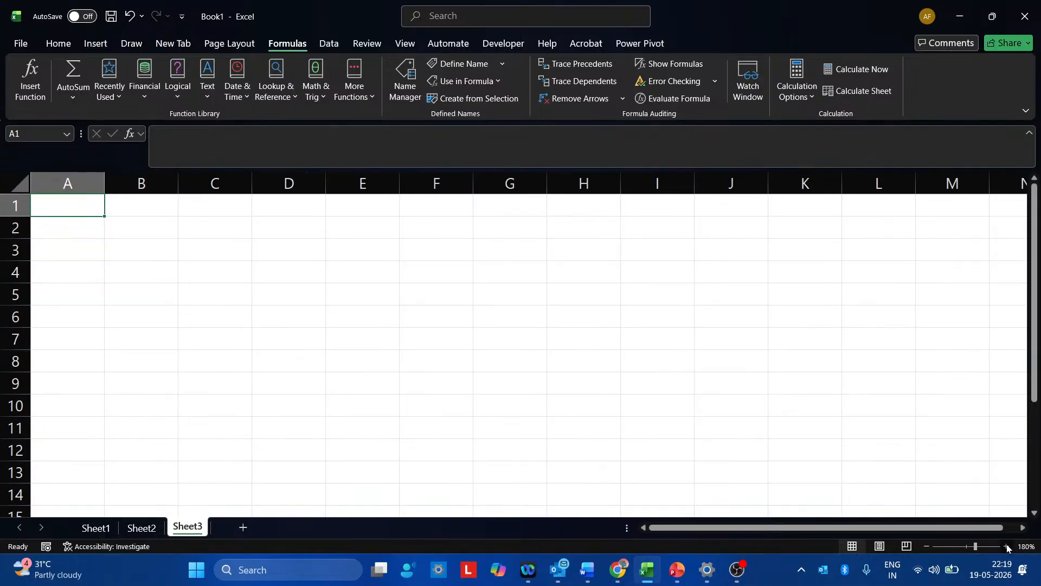
pyautogui.click(1006, 545)
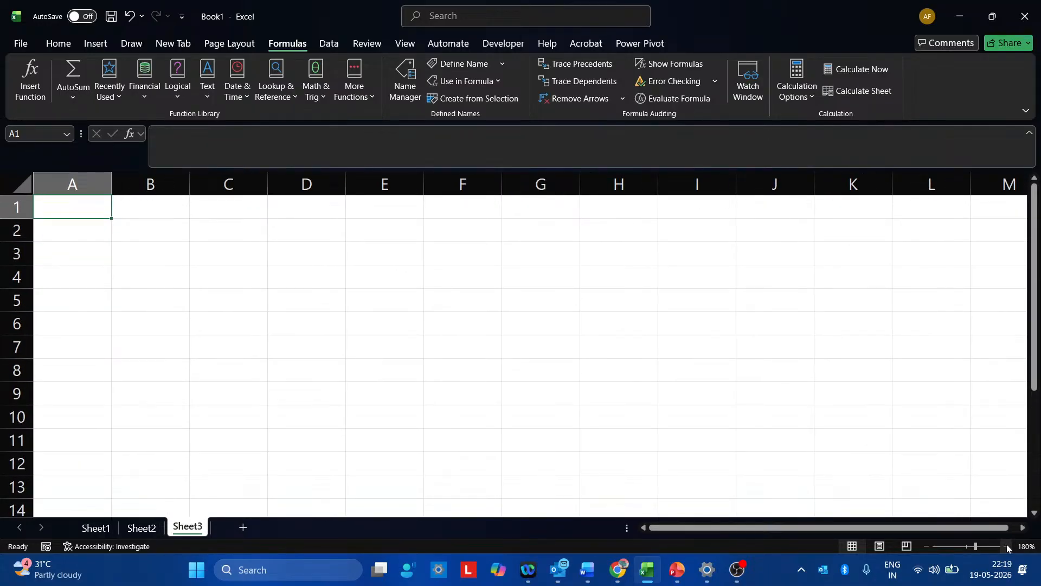
pyautogui.write('Bag')
pyautogui.press('Return')
pyautogui.write('red')
pyautogui.press('Return')
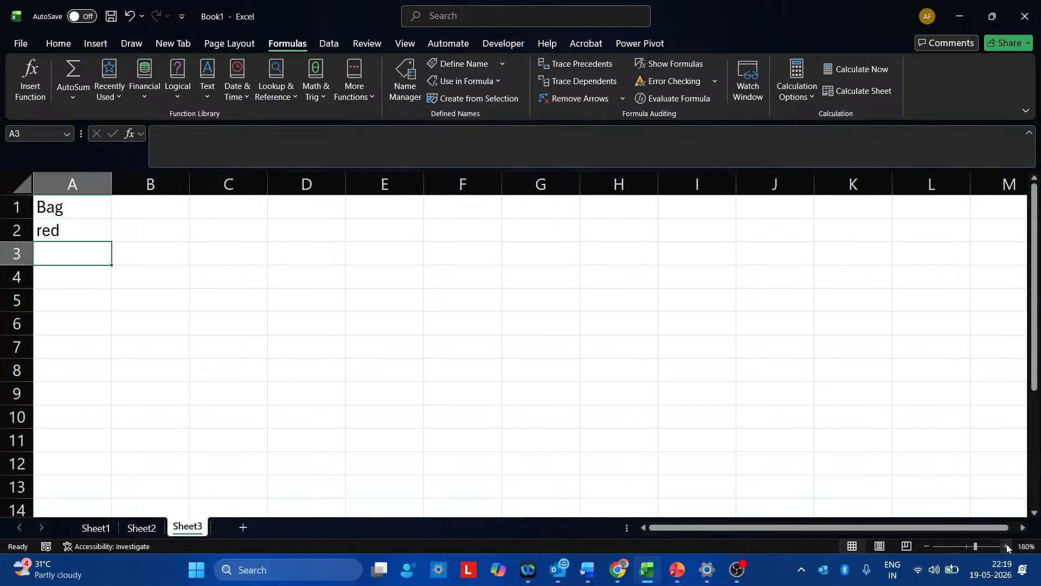
pyautogui.write('green')
pyautogui.press('Return')
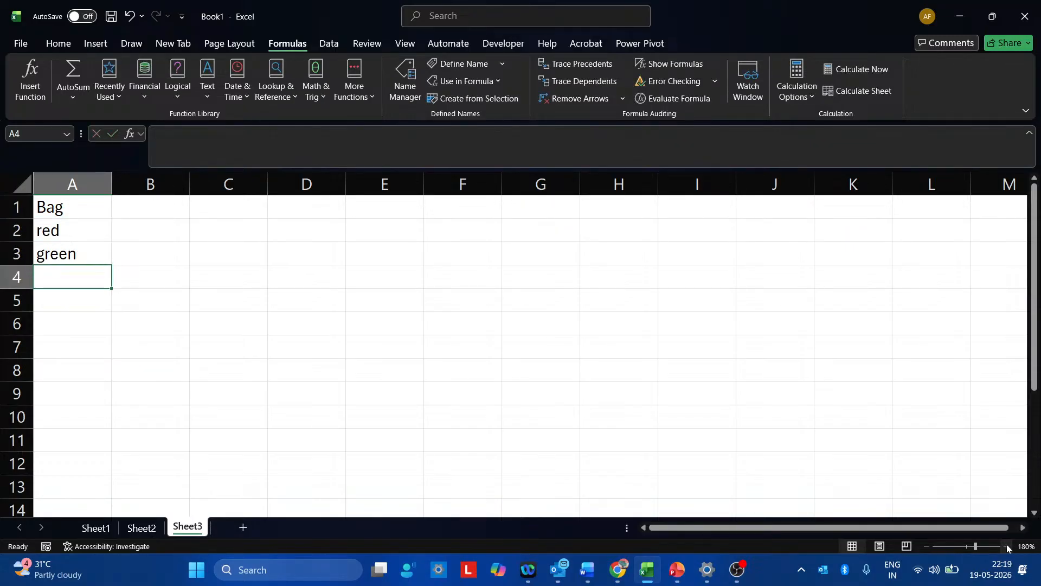
pyautogui.write('blue')
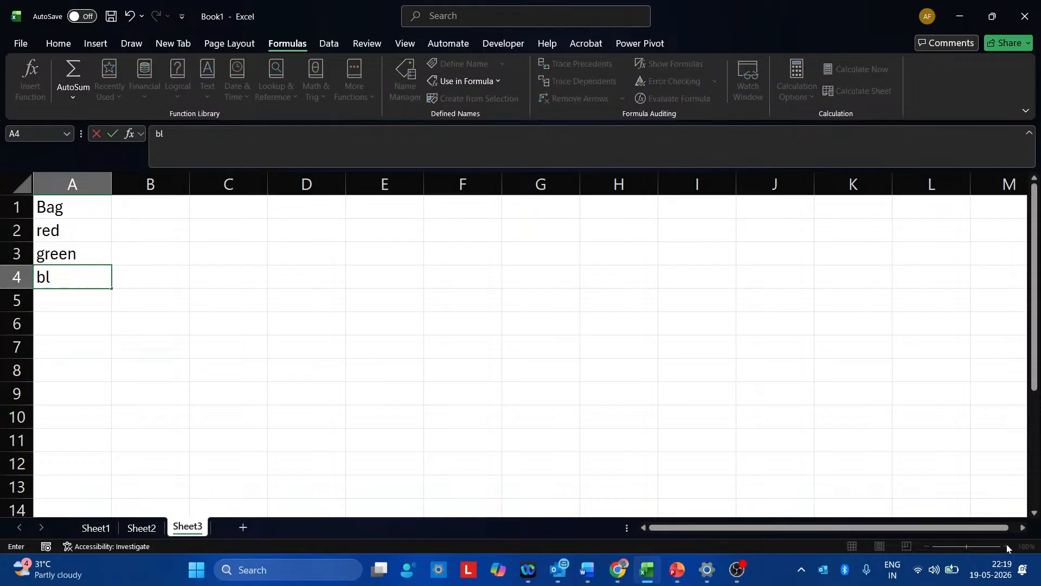
pyautogui.press('Return')
# Step: Continue the Bag list in A5 to A9 with red, green, white, yellow and red
pyautogui.write('red')
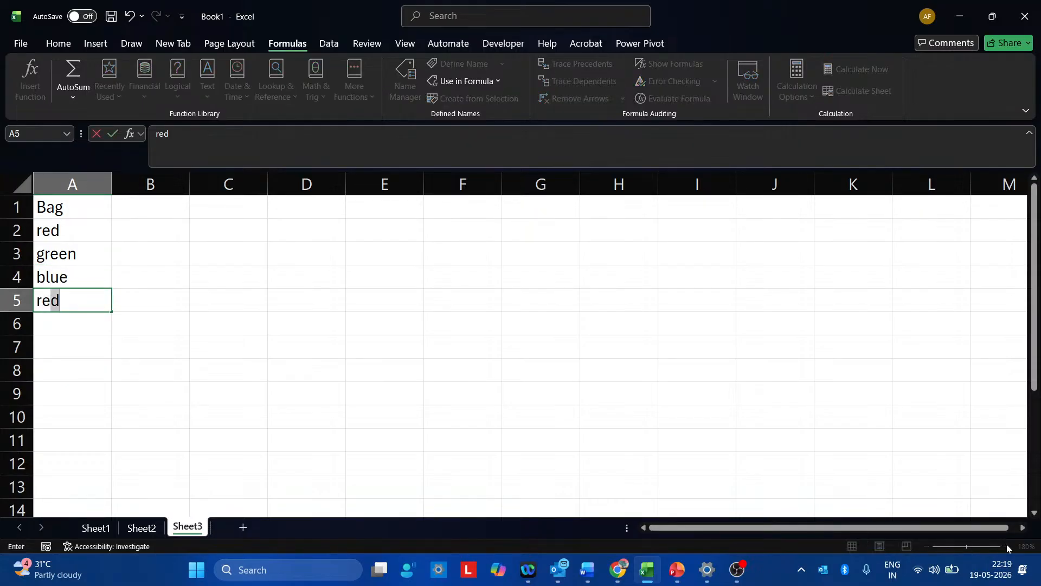
pyautogui.press('Return')
pyautogui.write('green')
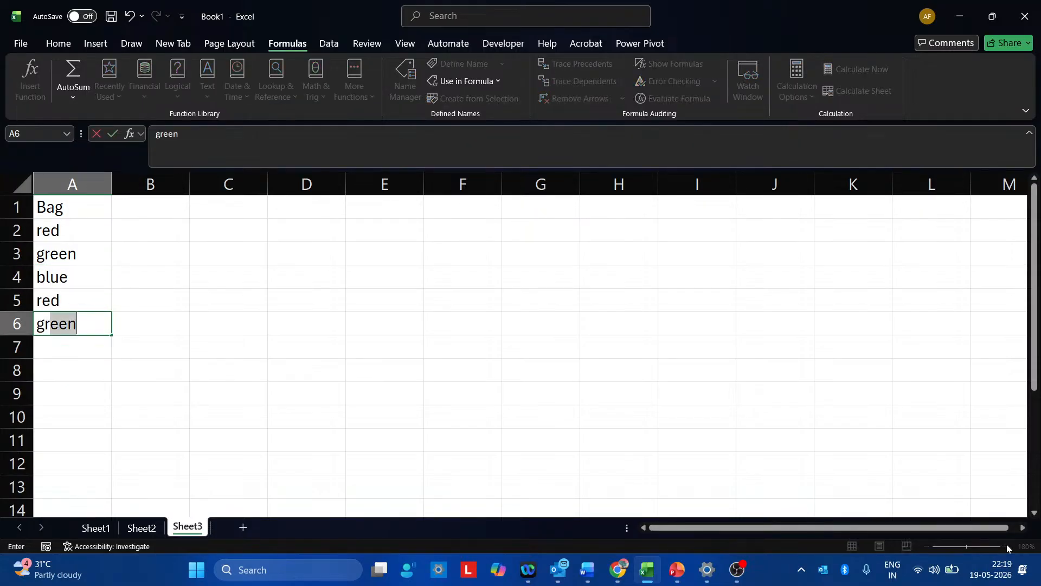
pyautogui.press('Return')
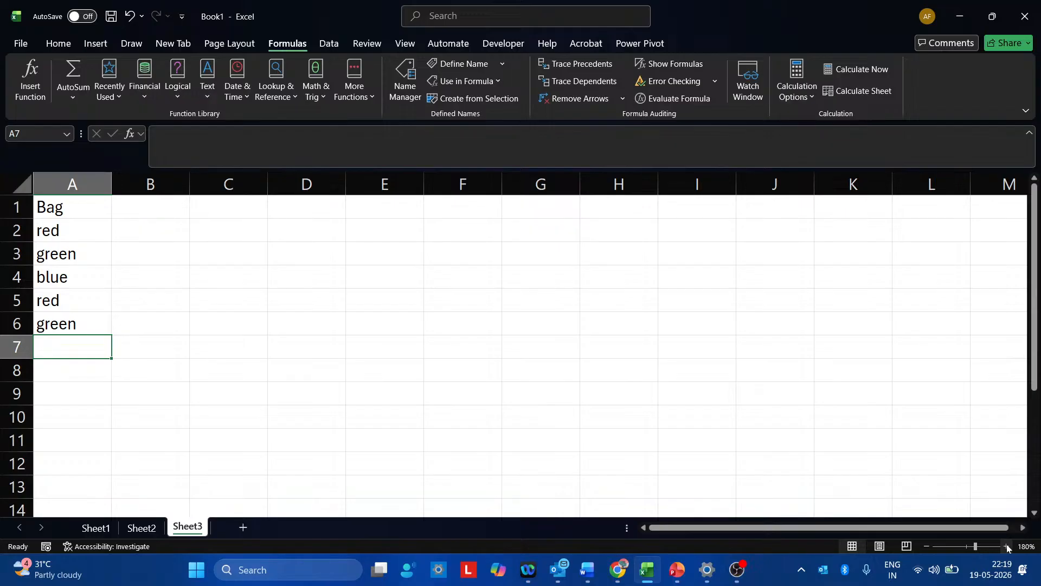
pyautogui.write('white')
pyautogui.press('Return')
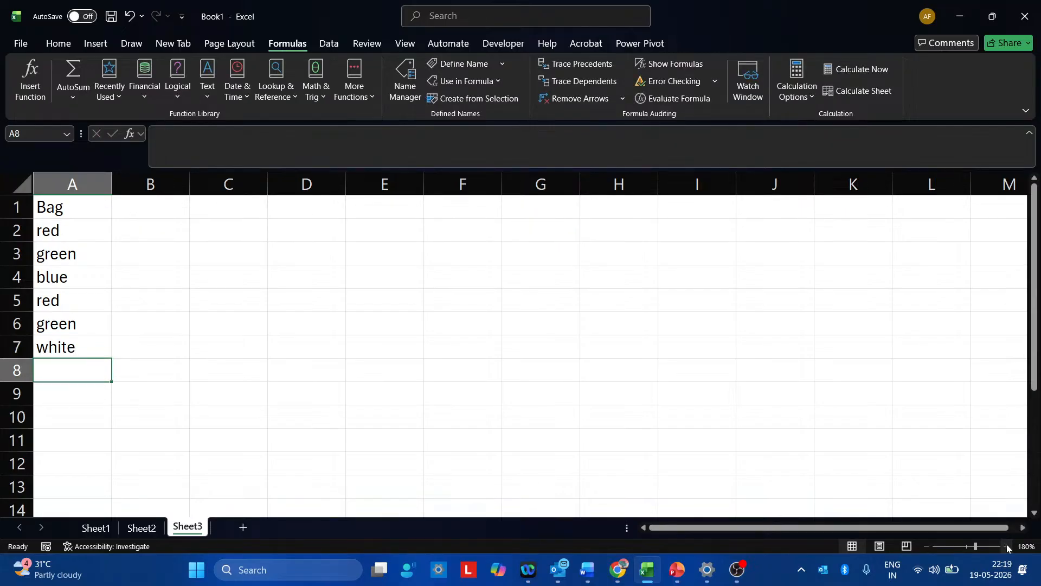
pyautogui.write('yellow')
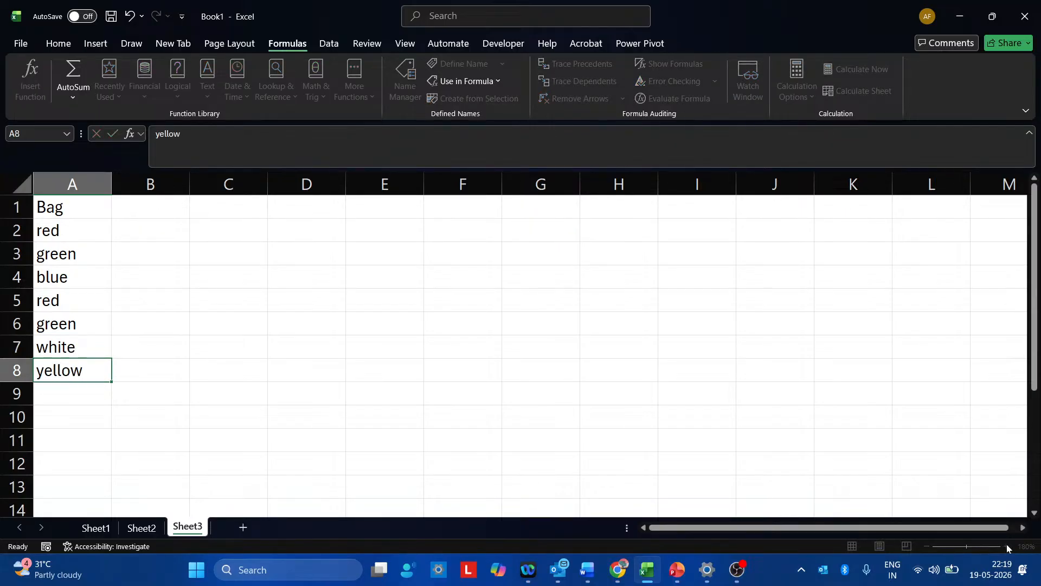
pyautogui.press('Return')
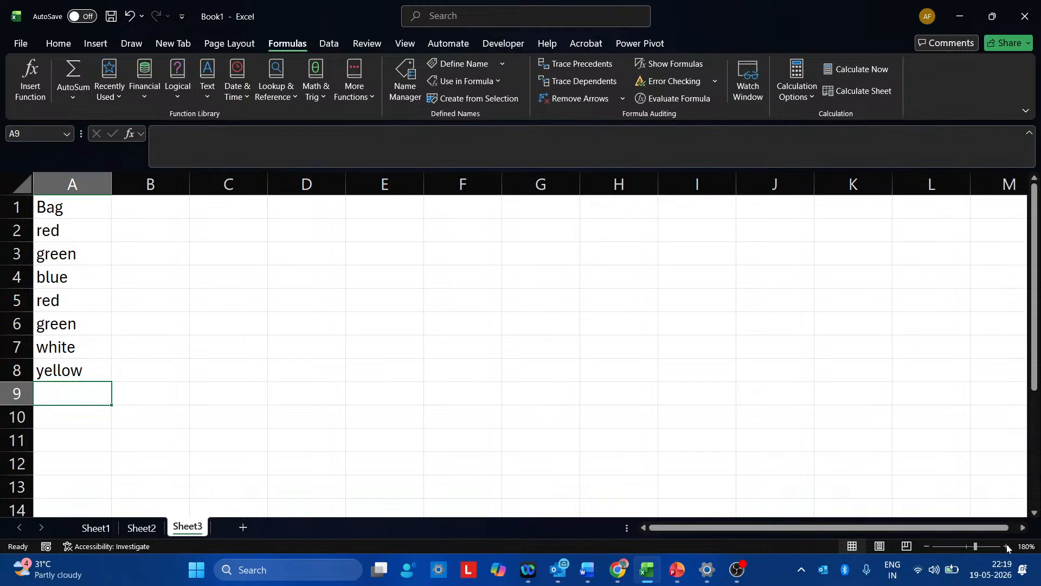
pyautogui.write('red')
pyautogui.press('Return')
# Step: Count the non-empty entries of the Bag list in cell C8 with =COUNTA(A2:A9)
pyautogui.press('Right')
pyautogui.press('Right')
pyautogui.press('Up')
pyautogui.press('Up')
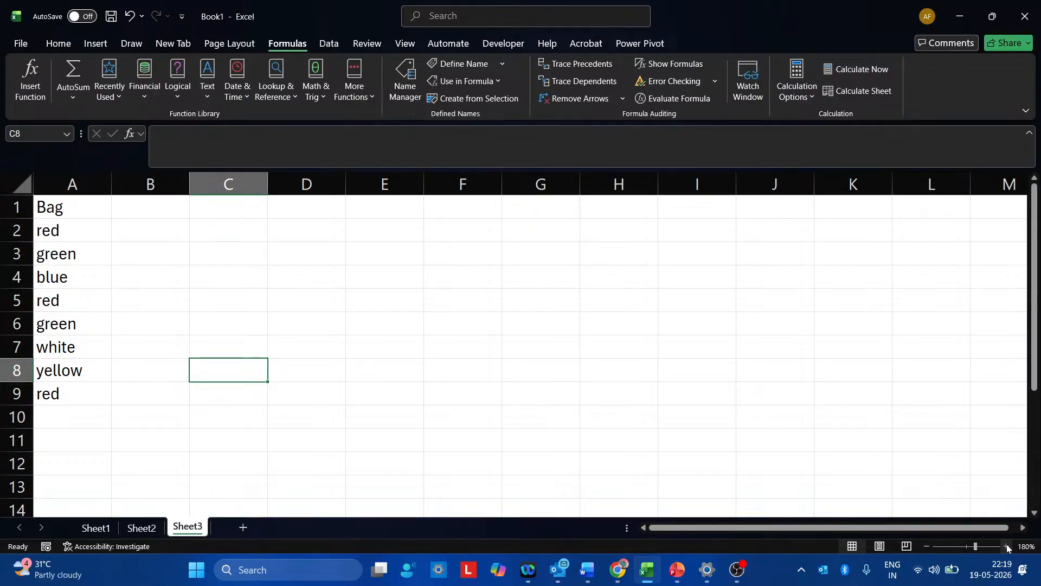
pyautogui.write('=coun')
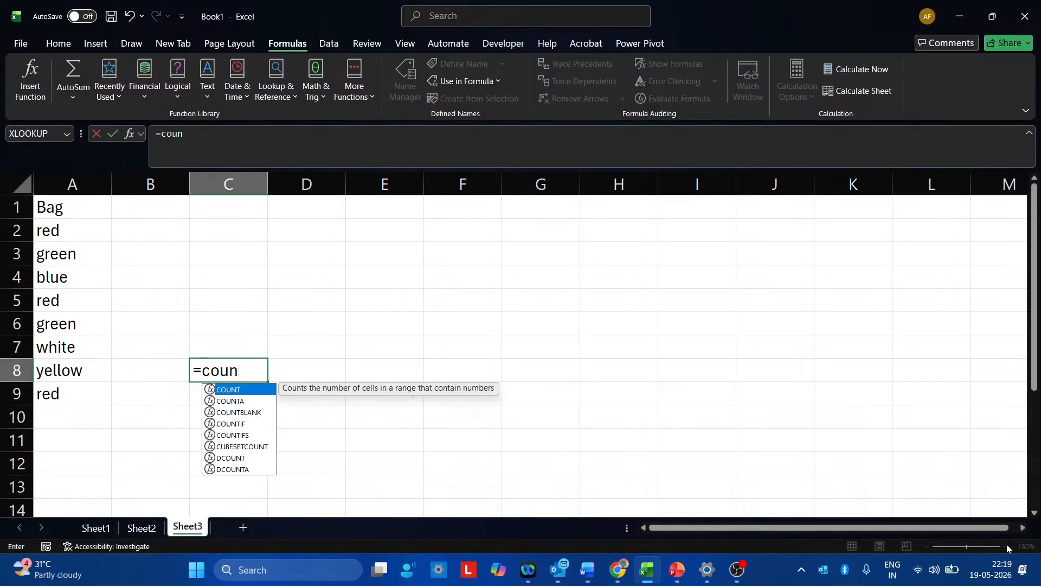
pyautogui.write('ta')
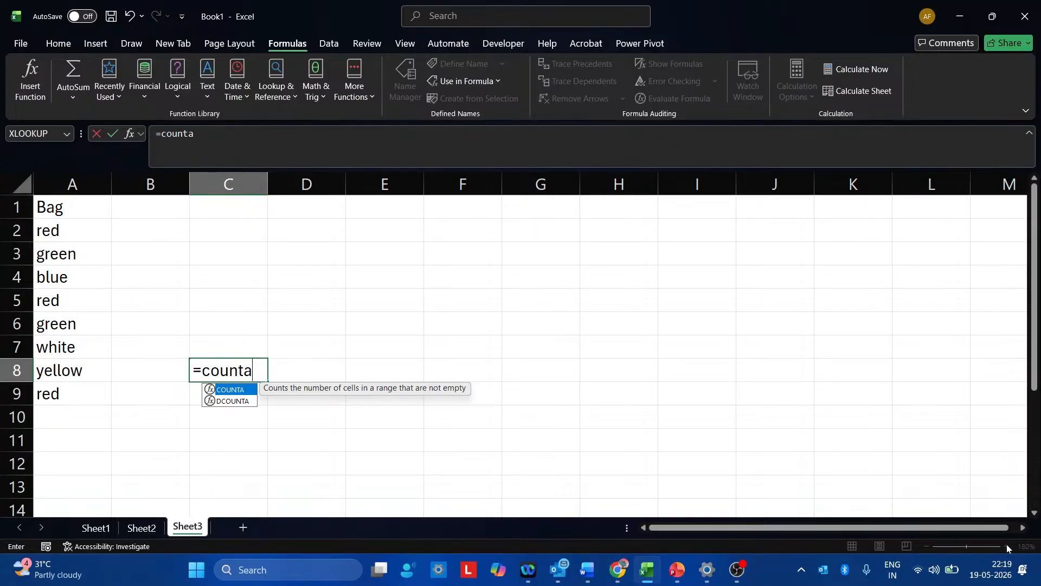
pyautogui.write('(')
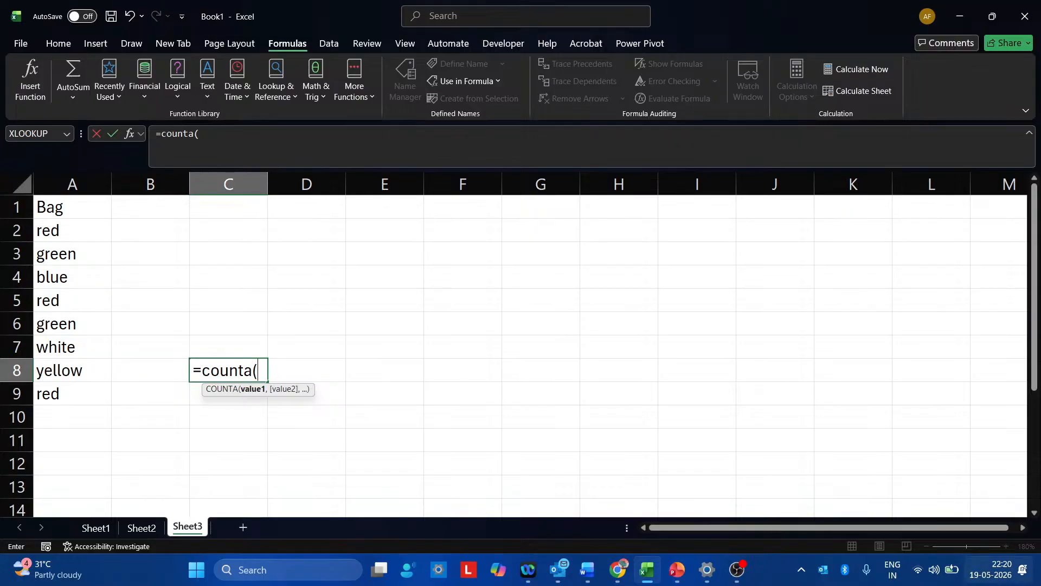
pyautogui.moveTo(69, 231); pyautogui.dragTo(98, 388)
pyautogui.write(')')
pyautogui.press('Return')
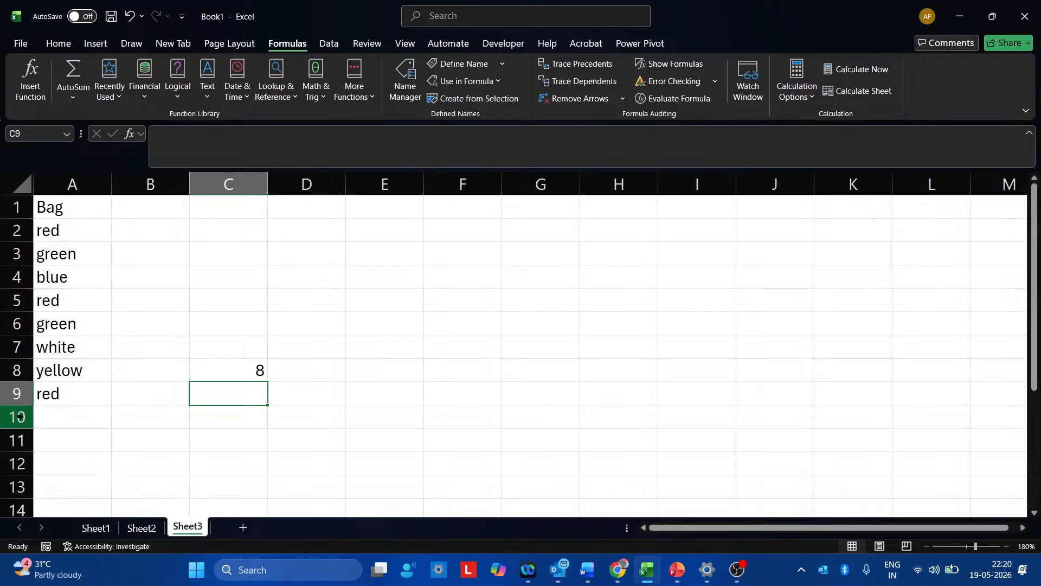
# Step: Count the red entries of the Bag list in cell C9 with =COUNTIF(A2:A9,"red")
pyautogui.write('=co')
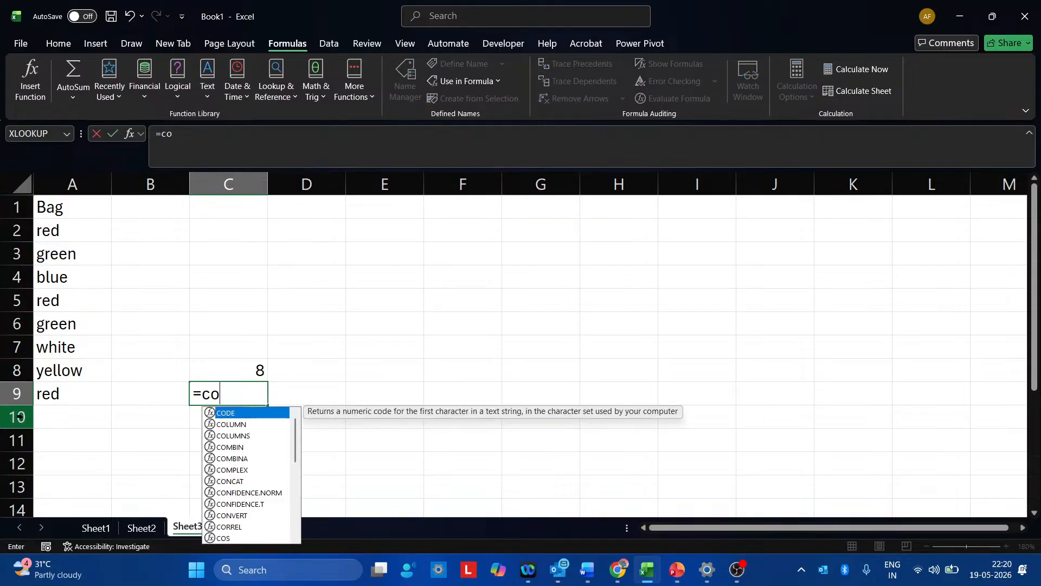
pyautogui.write('unt')
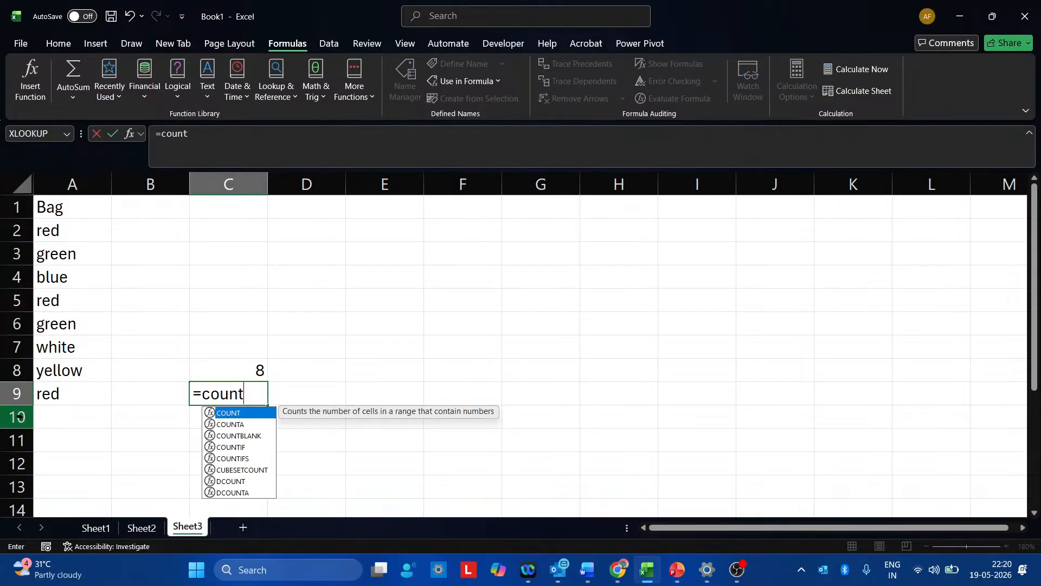
pyautogui.write('i')
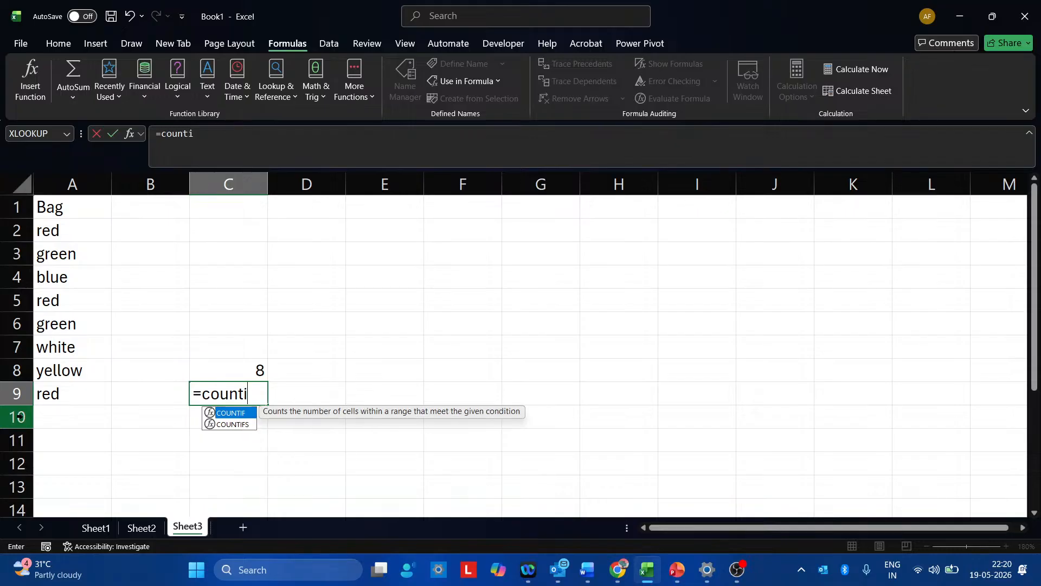
pyautogui.write('f(')
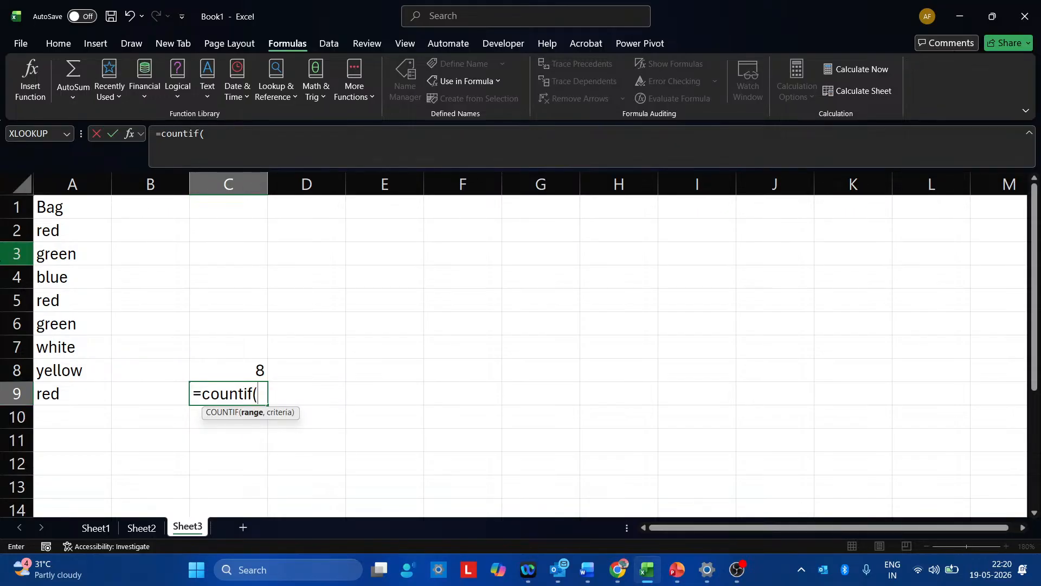
pyautogui.moveTo(60, 225); pyautogui.dragTo(82, 390)
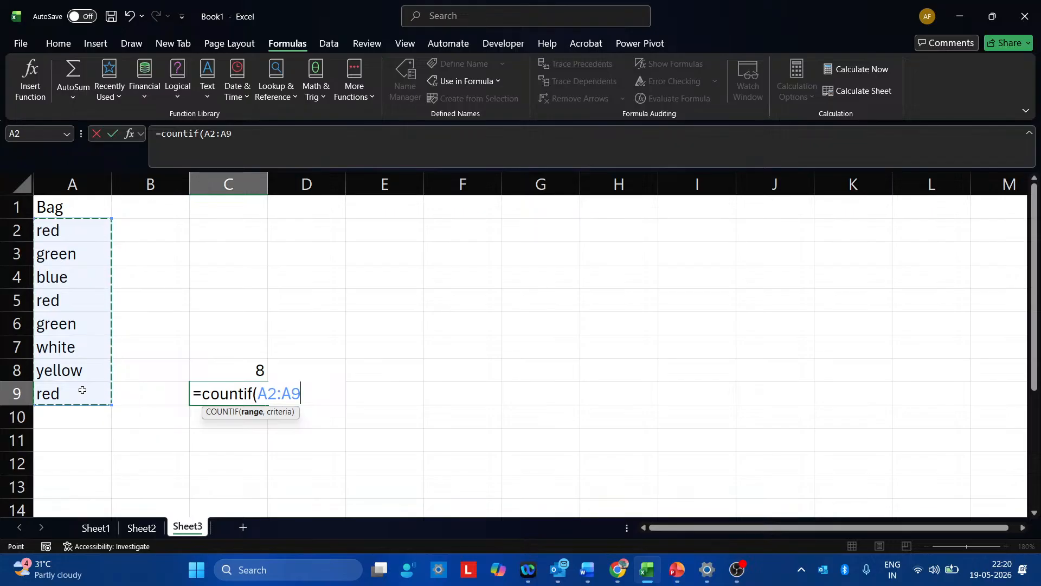
pyautogui.write(',"re')
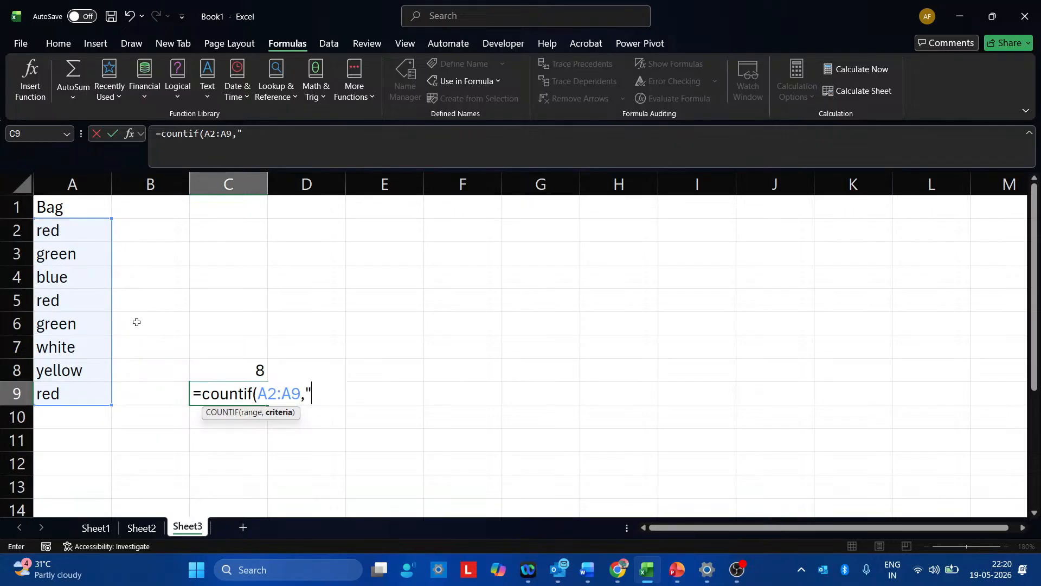
pyautogui.write('d")')
pyautogui.press('Return')
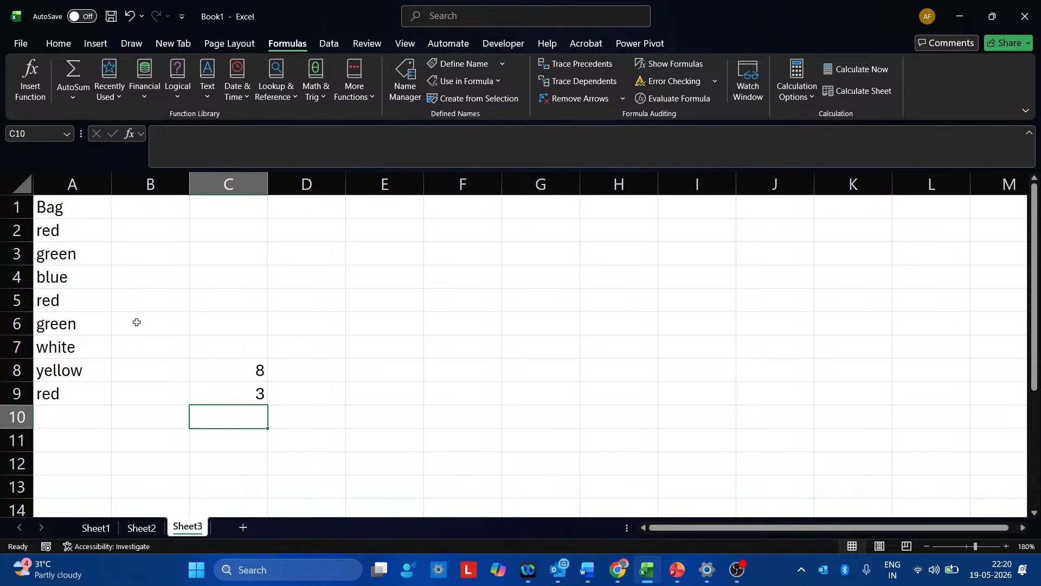
# Step: Replace the fixed "red" criterion in C9's formula with a reference to cell B9, giving =COUNTIF(A2:A9,B9)
pyautogui.press('Up')
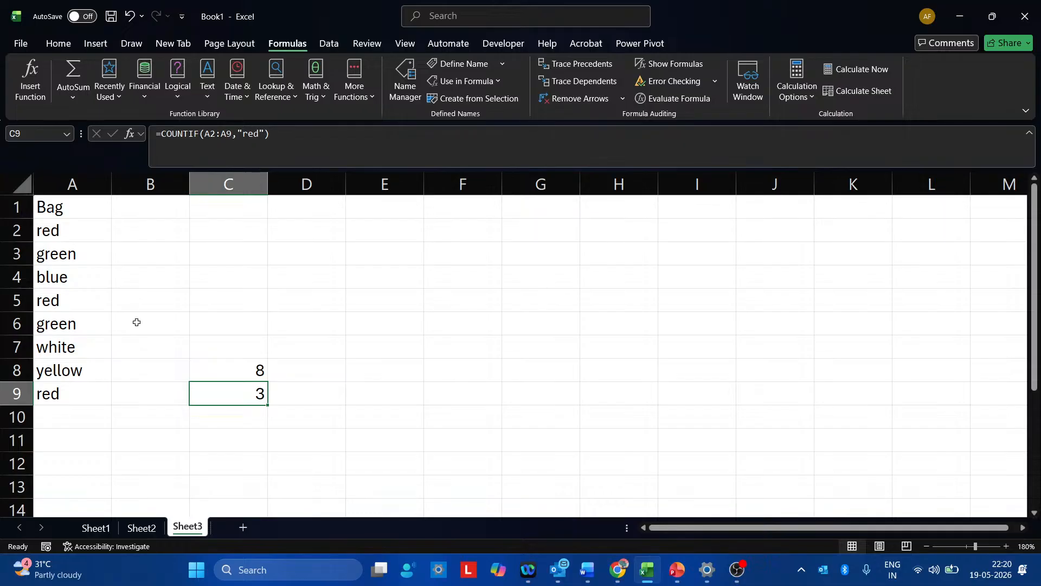
pyautogui.press('F2')
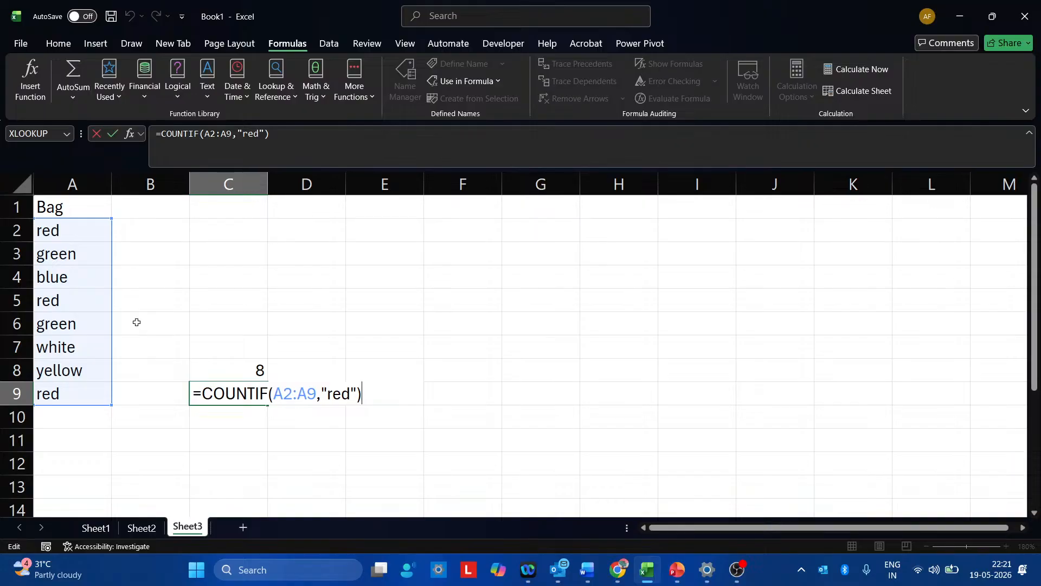
pyautogui.press('BackSpace')
pyautogui.press('BackSpace')
pyautogui.press('BackSpace')
pyautogui.press('BackSpace')
pyautogui.press('BackSpace')
pyautogui.press('BackSpace')
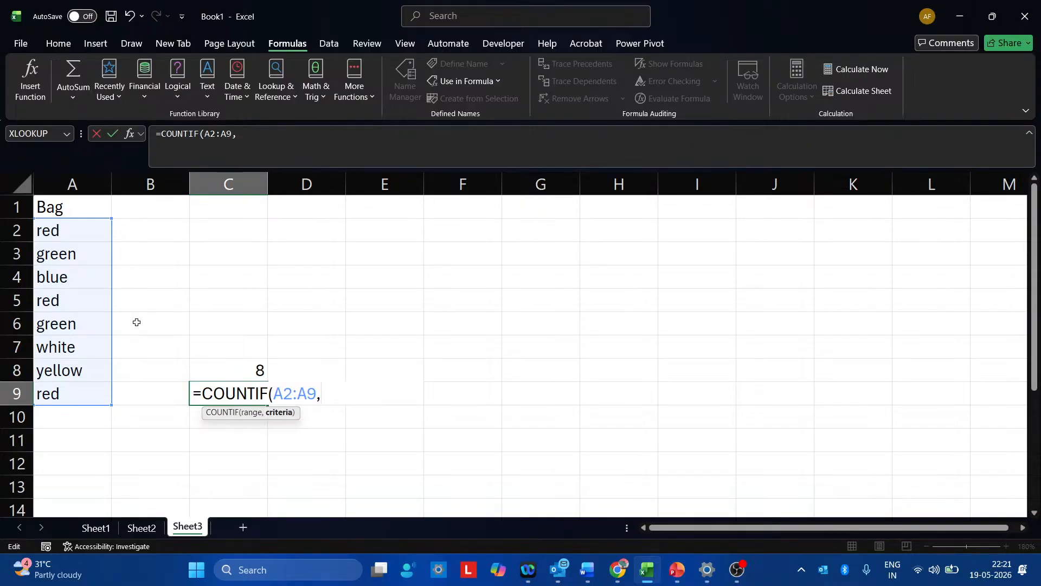
pyautogui.write('b9)')
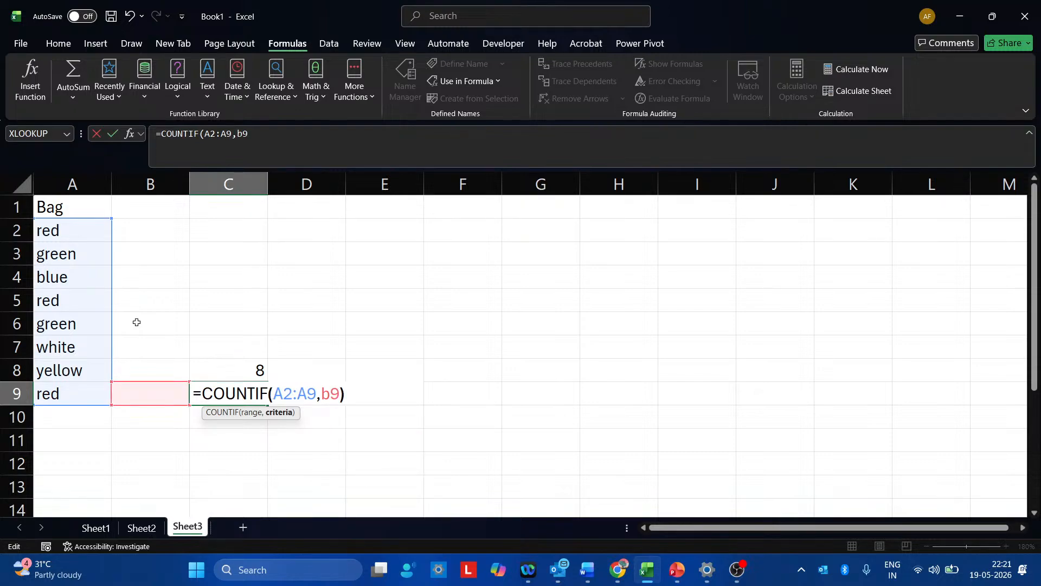
pyautogui.press('Return')
# Step: Test the COUNTIF formula by entering red, green and yellow in turn as the criterion in B9
pyautogui.press('Up')
pyautogui.press('Left')
pyautogui.write('red')
pyautogui.press('Return')
pyautogui.press('Up')
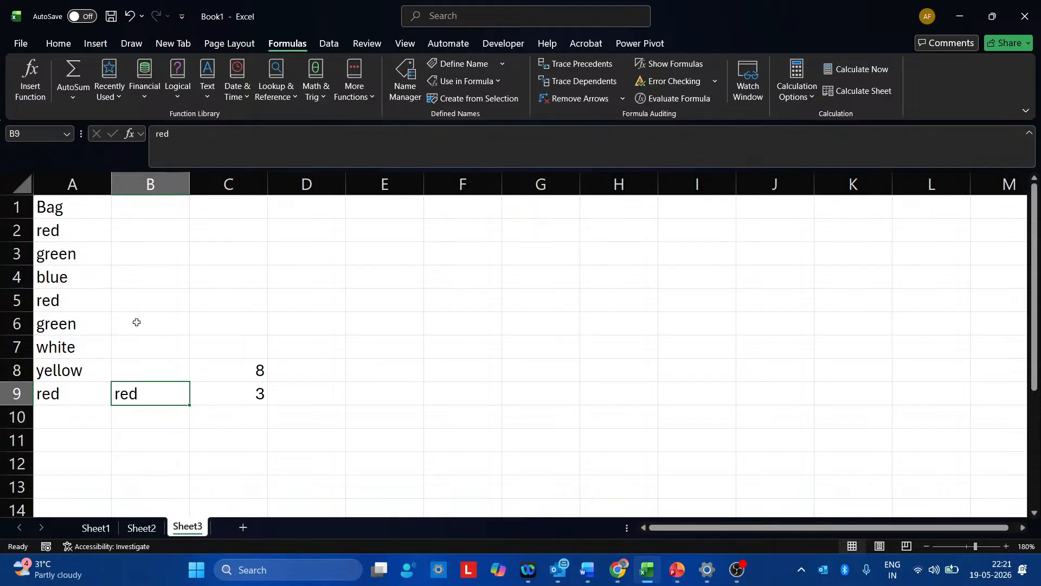
pyautogui.write('green')
pyautogui.press('Return')
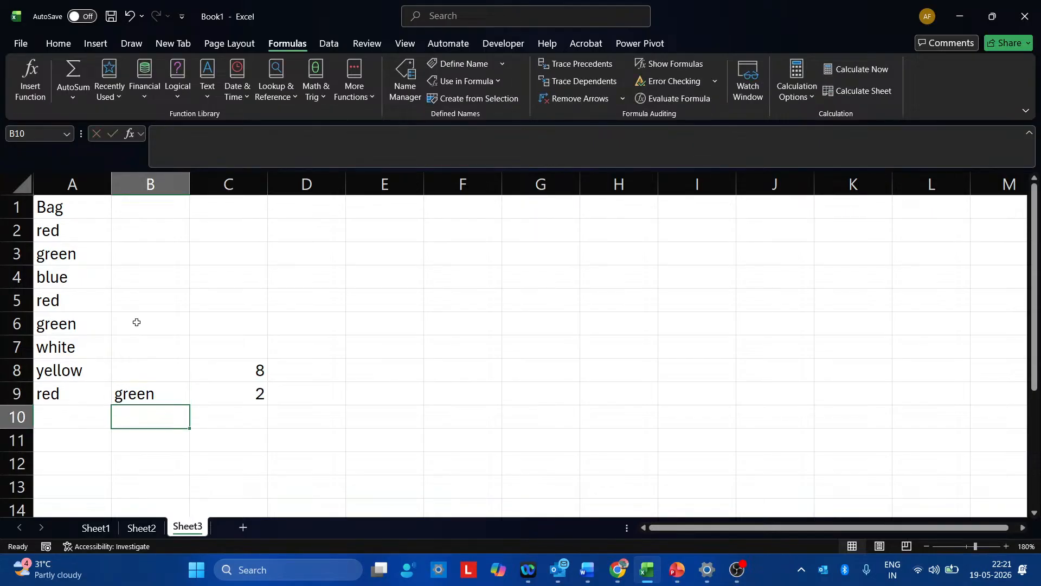
pyautogui.press('Up')
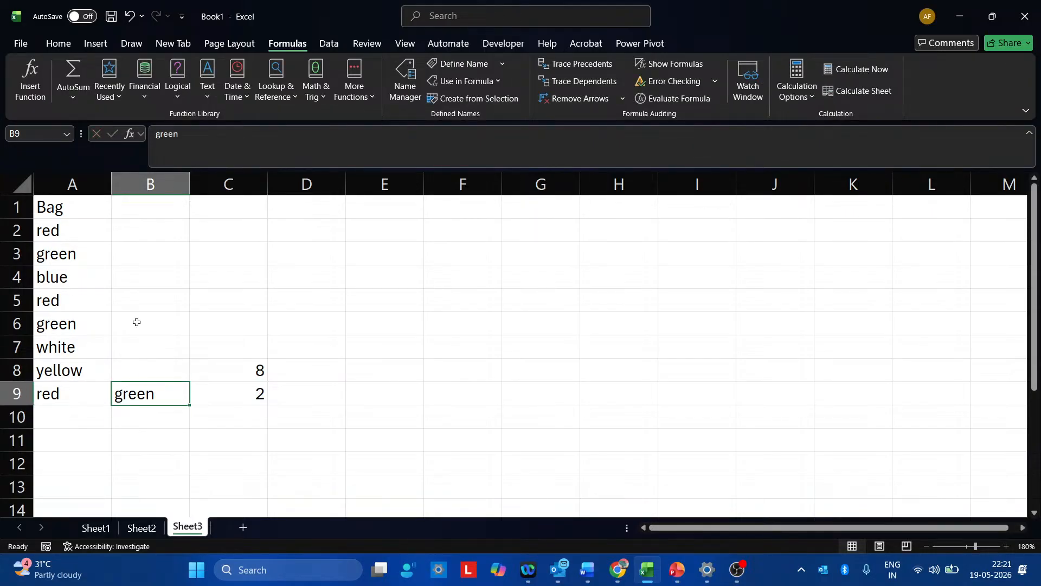
pyautogui.write('yello')
pyautogui.write('w')
pyautogui.press('Return')
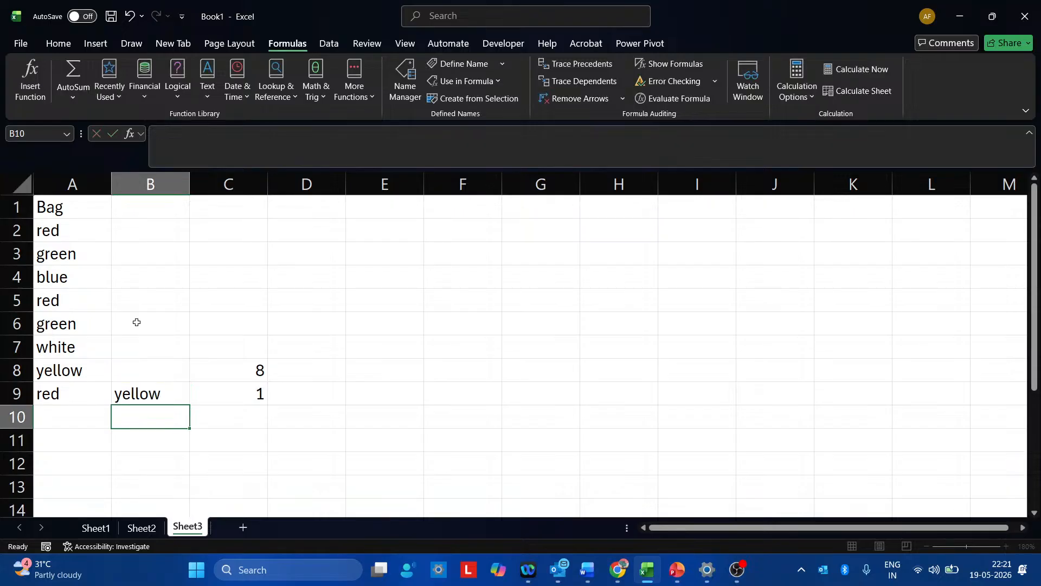
pyautogui.press('Up')
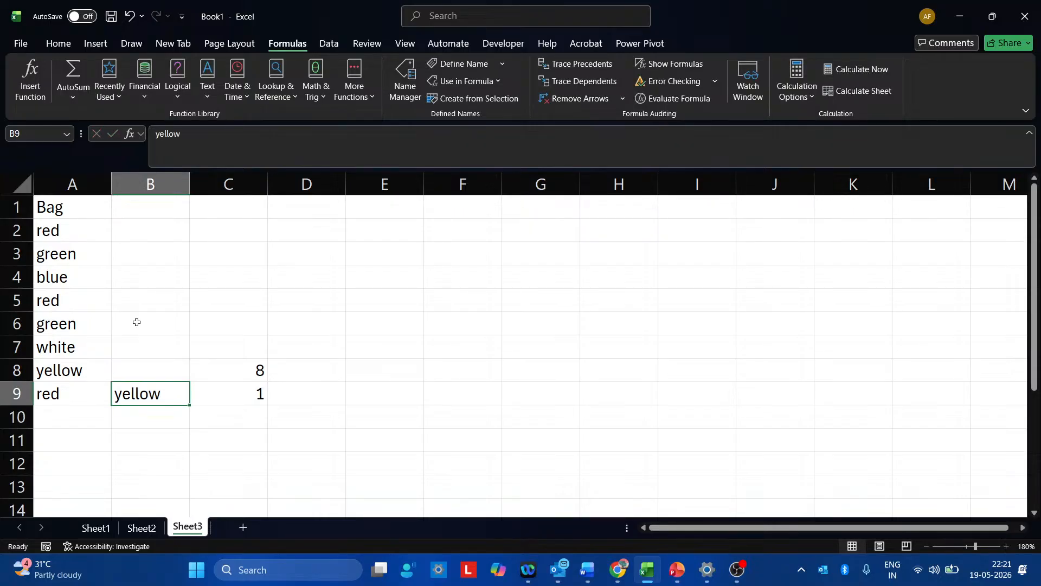
# Step: Examine the COUNTIF formula in C9 and the COUNTA formula in C8 together with the cells they reference
pyautogui.press('Right')
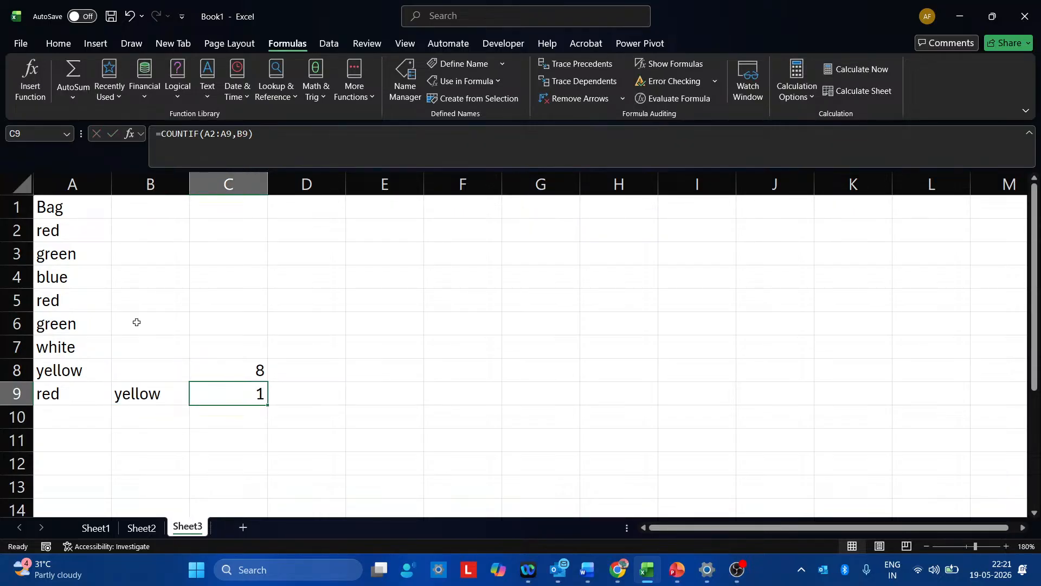
pyautogui.press('F2')
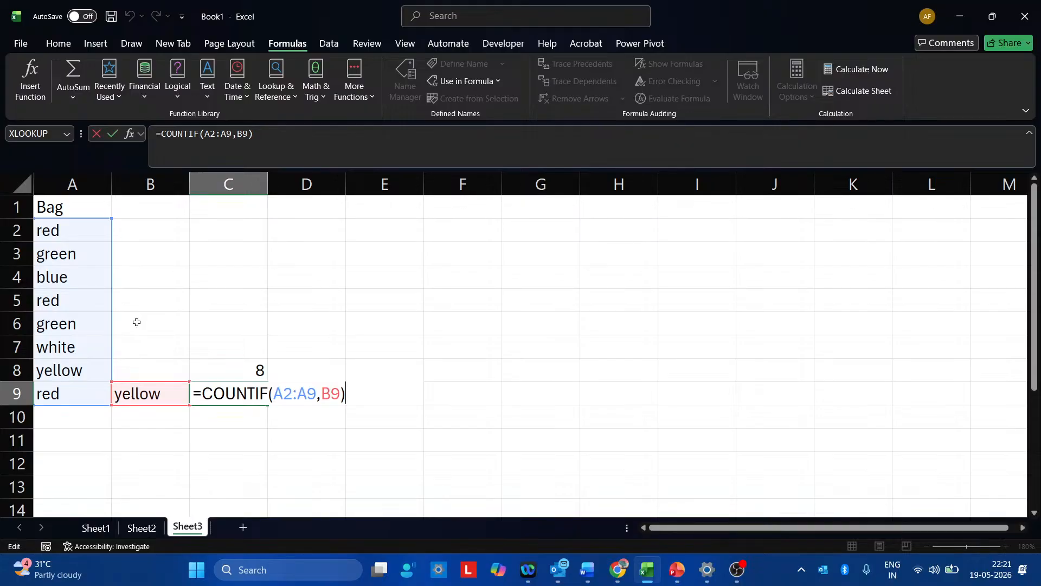
pyautogui.press('Return')
pyautogui.press('Up')
pyautogui.press('Up')
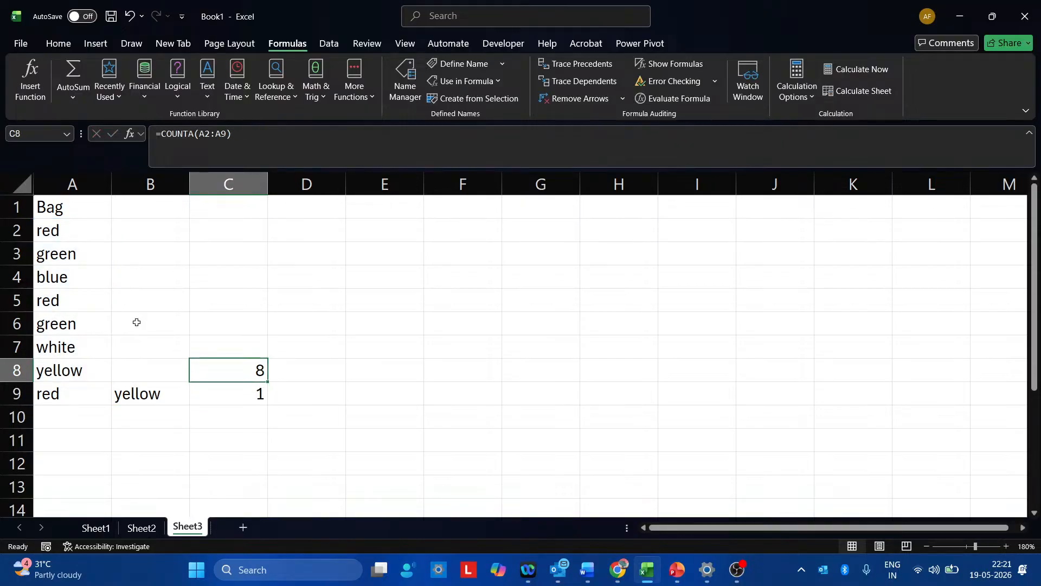
pyautogui.press('F2')
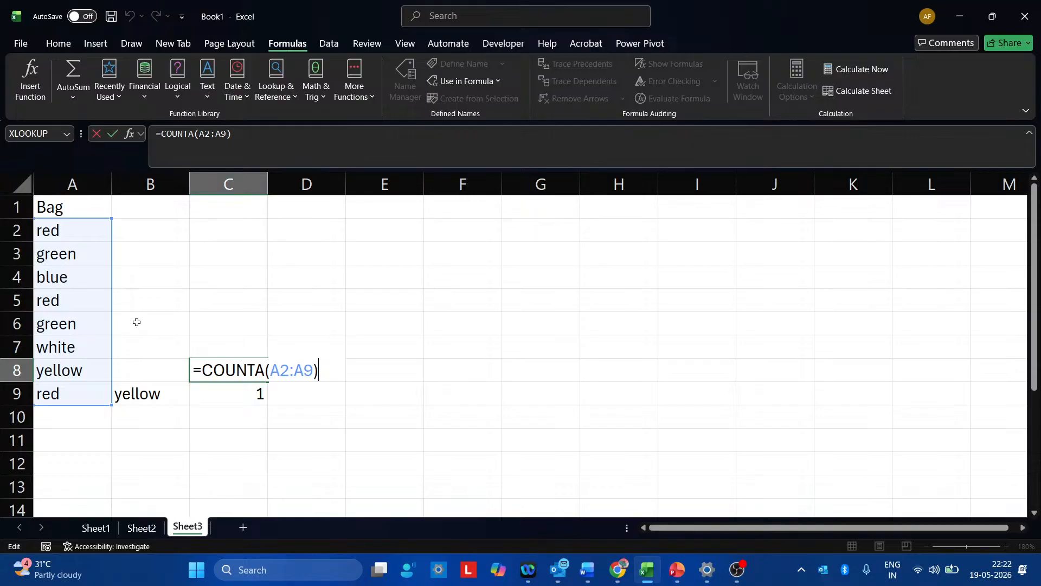
pyautogui.press('Return')
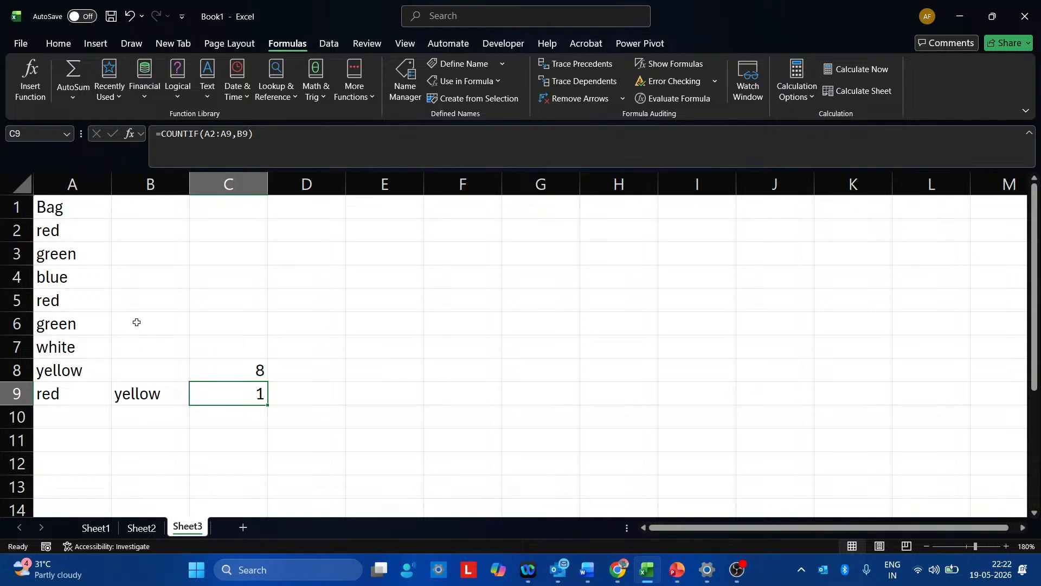
# Step: Enter black in B9 as the colour to count
pyautogui.press('Left')
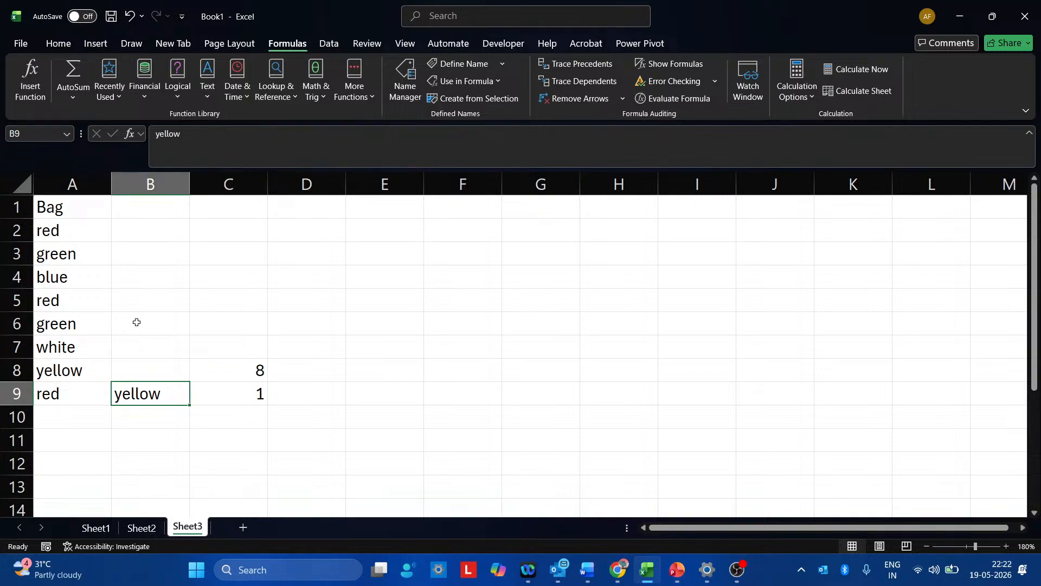
pyautogui.write('black')
pyautogui.press('Return')
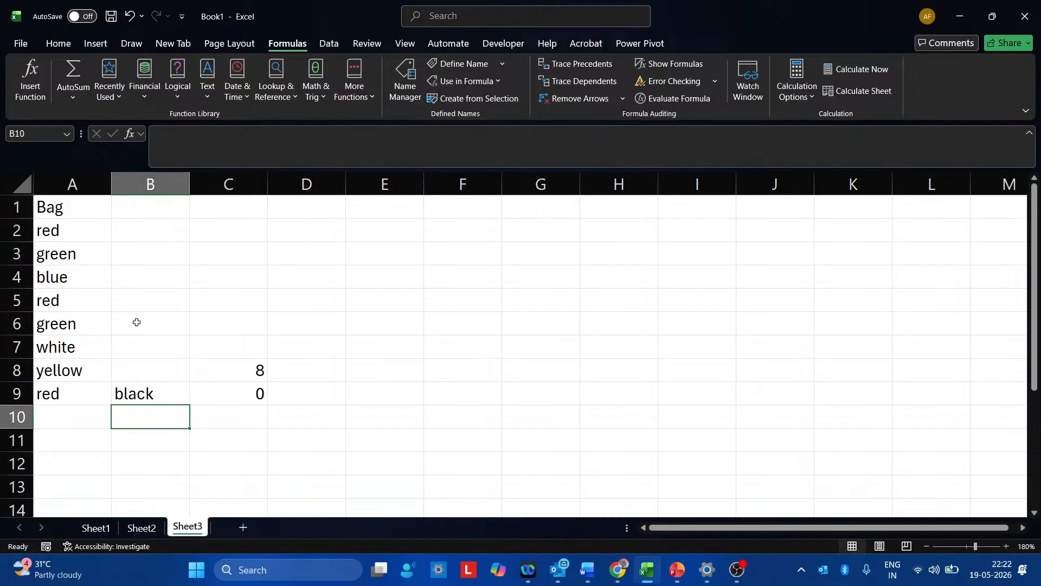
# Step: Wrap C9's COUNTIF formula in an IF function that tests whether the count equals 0
pyautogui.press('Up')
pyautogui.press('Right')
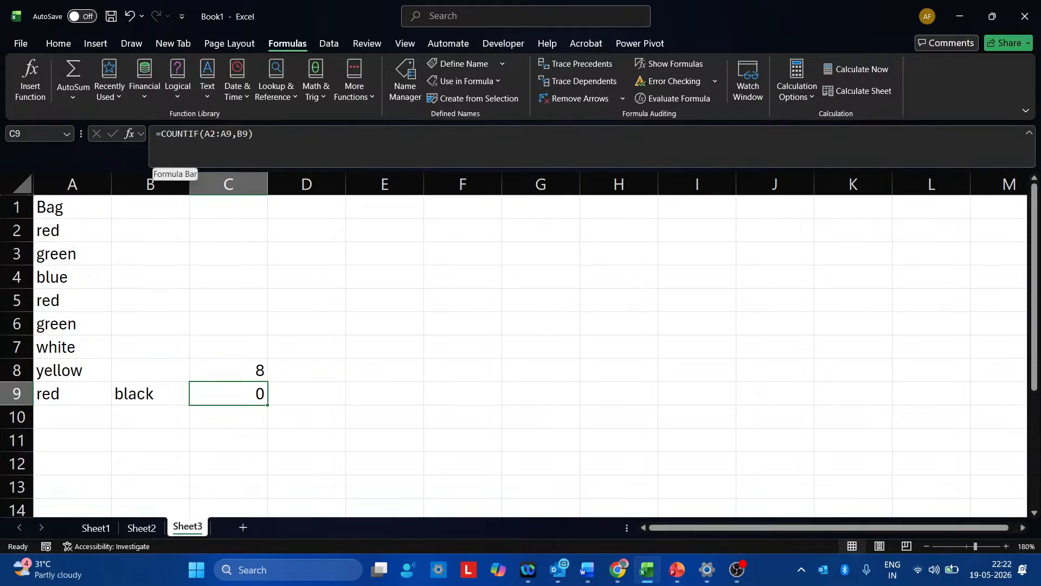
pyautogui.click(157, 160)
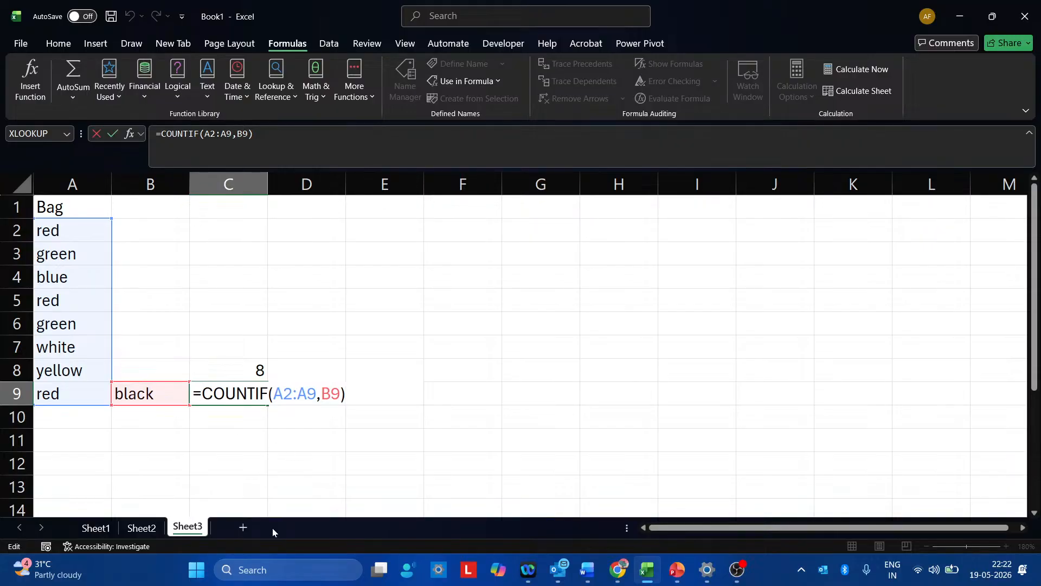
pyautogui.write('if')
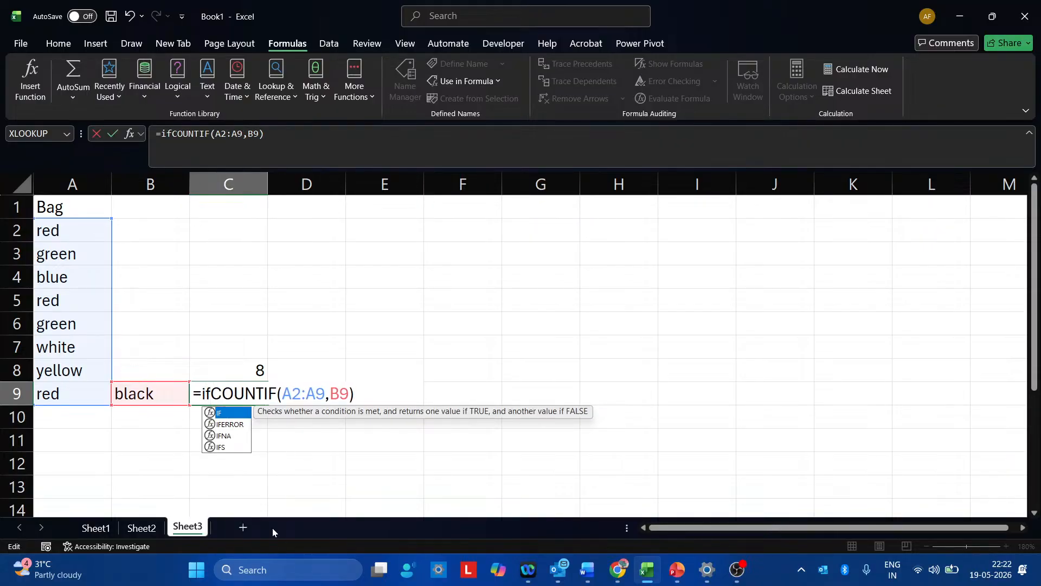
pyautogui.write('(')
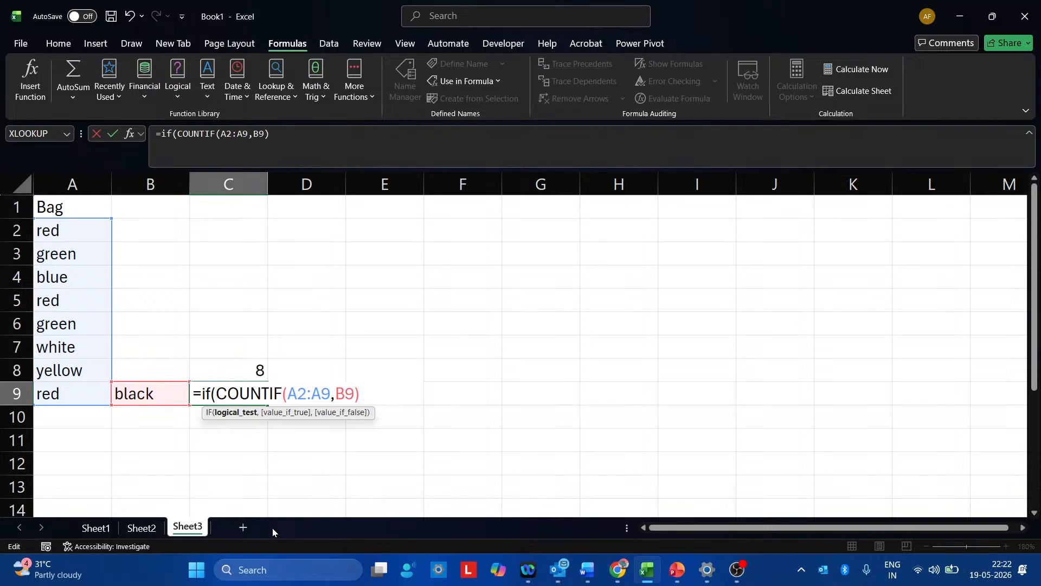
pyautogui.press('Right')
pyautogui.press('Right')
pyautogui.press('Right')
pyautogui.press('Right')
pyautogui.press('Right')
pyautogui.press('Right')
pyautogui.press('Right')
pyautogui.press('Right')
pyautogui.press('Right')
pyautogui.press('Right')
pyautogui.press('Right')
pyautogui.press('Right')
pyautogui.press('Right')
pyautogui.press('Right')
pyautogui.press('Right')
pyautogui.press('Right')
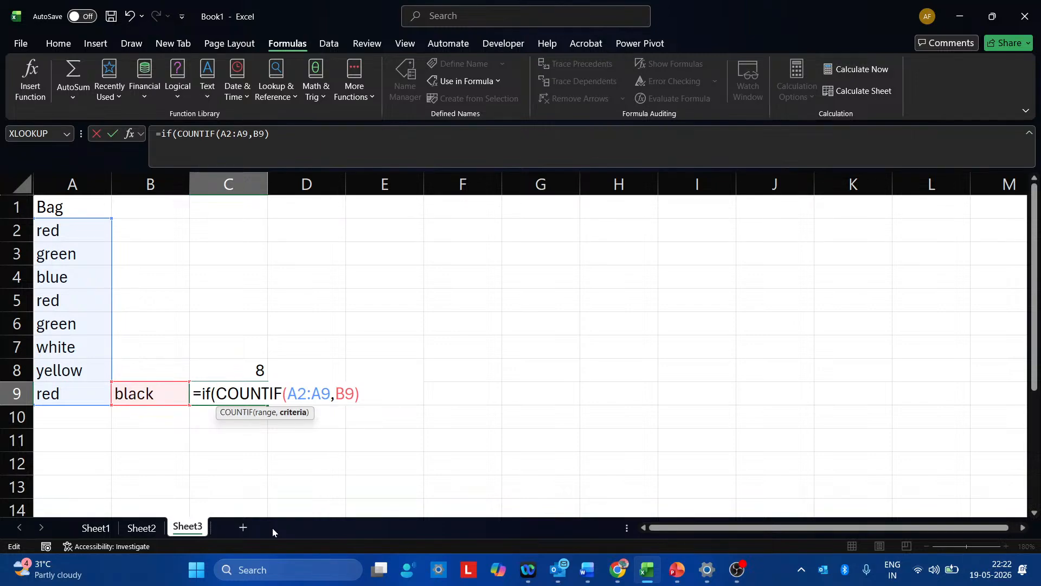
pyautogui.press('Right')
pyautogui.write('=0')
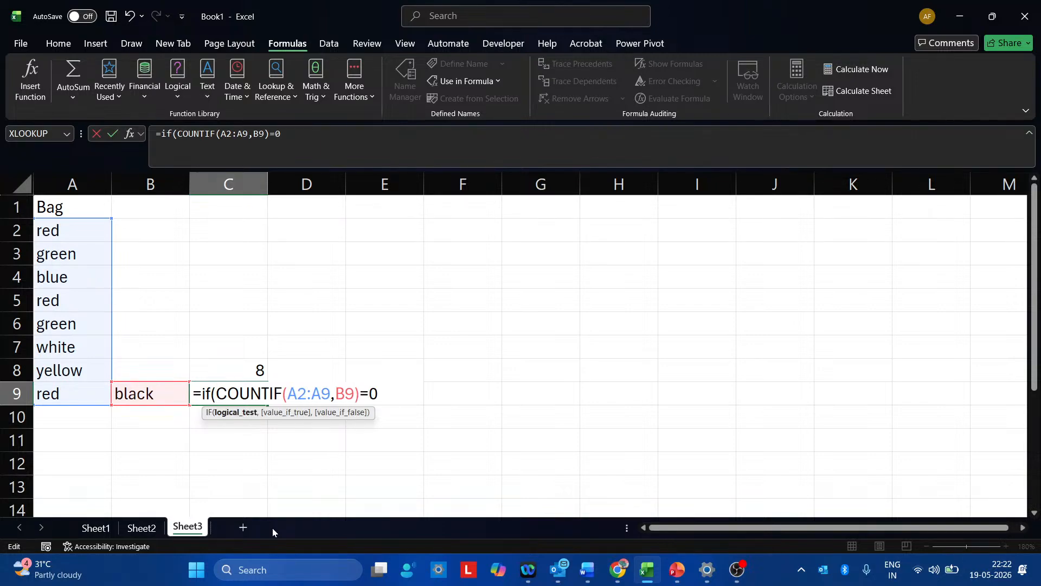
# Step: Set the IF's true result in C9 to a9&" no balls" and complete the formula, accepting the suggested bracket correction
pyautogui.write(',"')
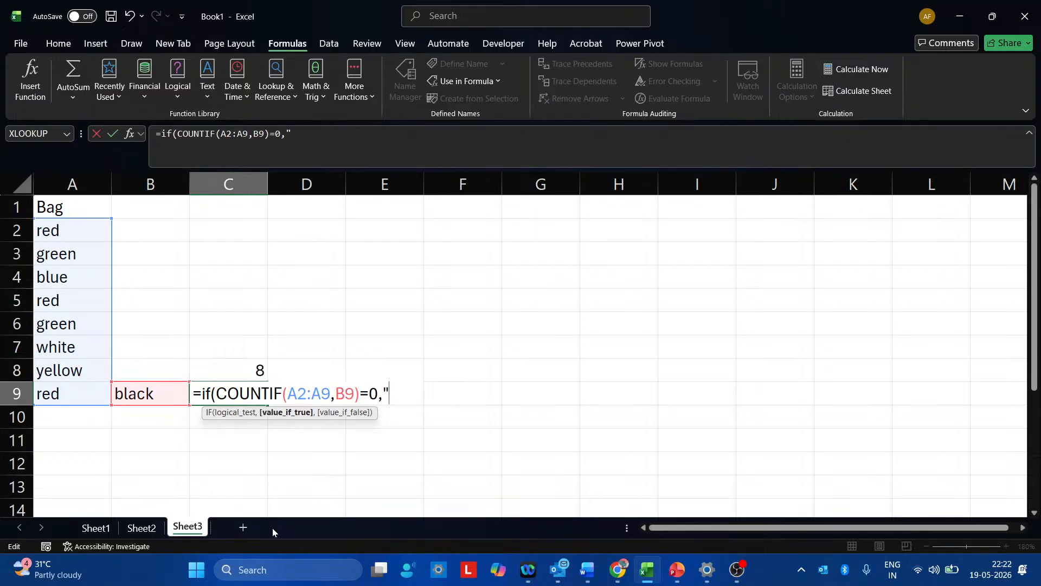
pyautogui.press('BackSpace')
pyautogui.write('a9')
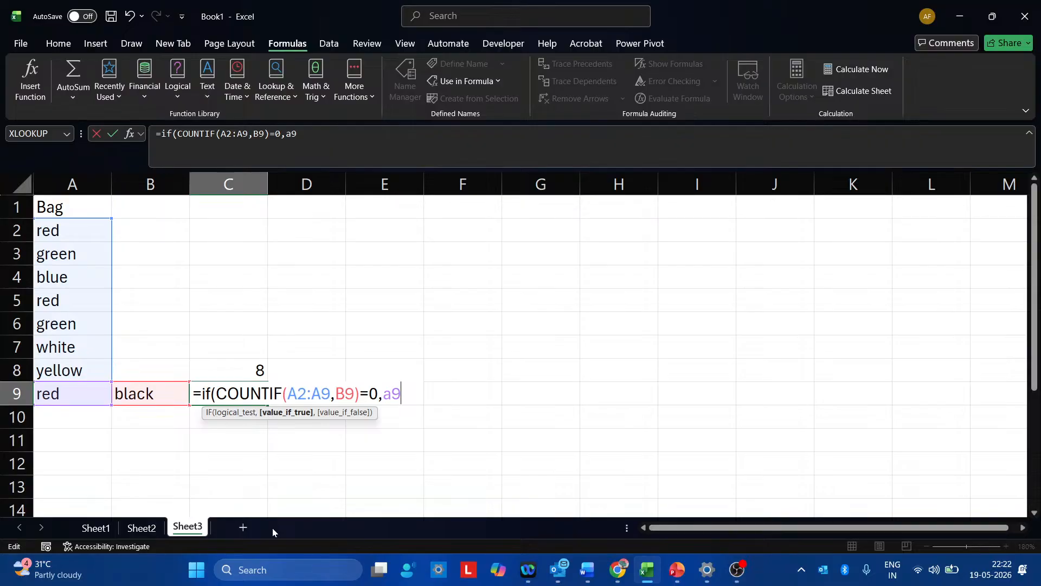
pyautogui.write('&" no bl')
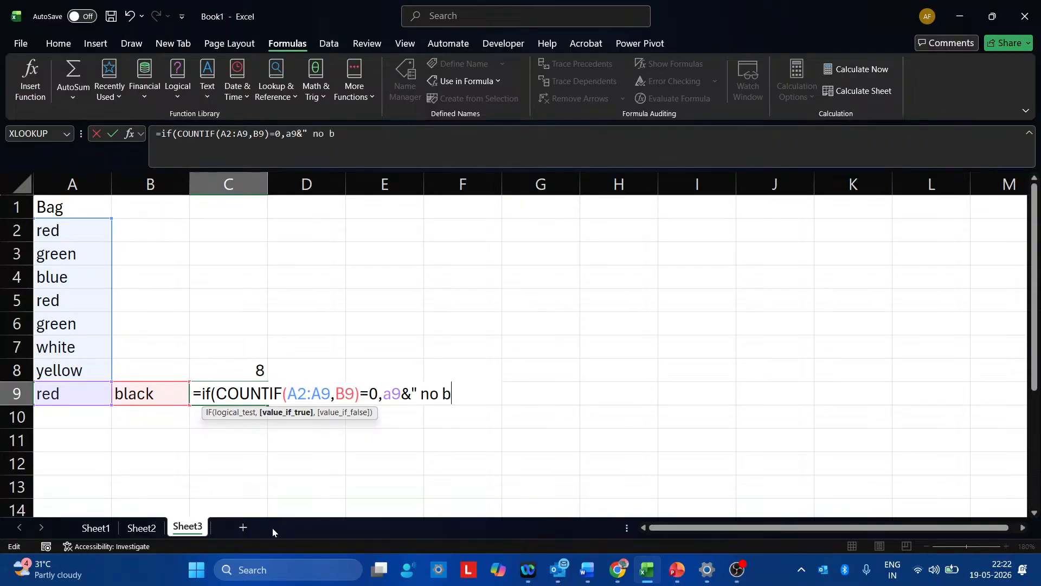
pyautogui.press('BackSpace')
pyautogui.write('alls"))')
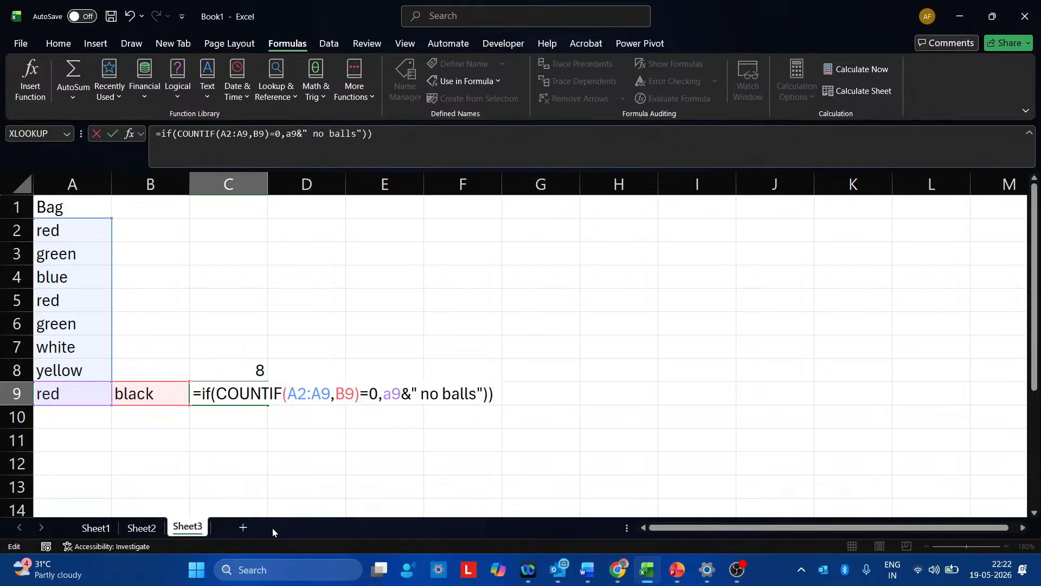
pyautogui.press('Return')
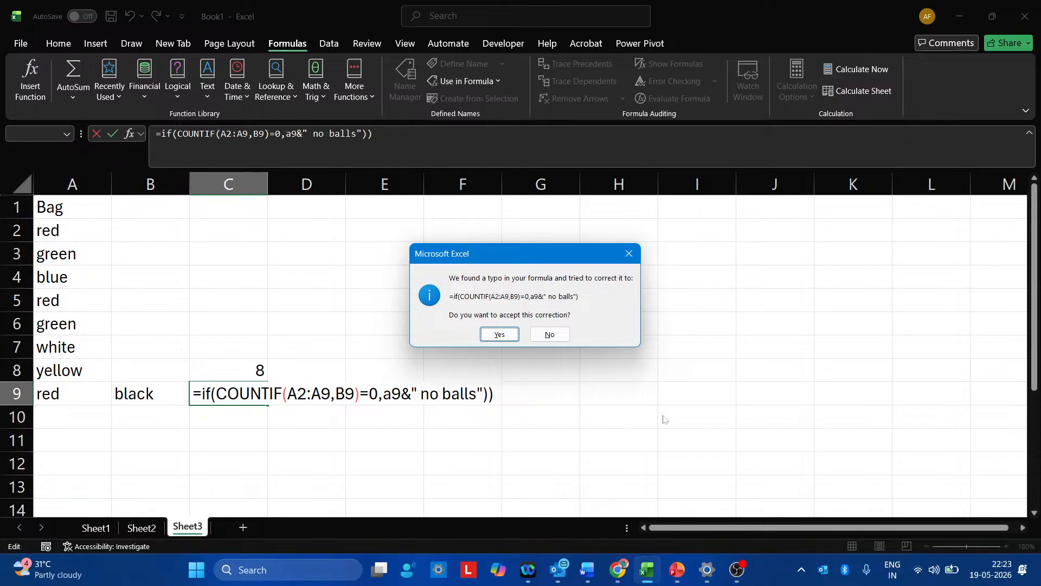
pyautogui.click(515, 335)
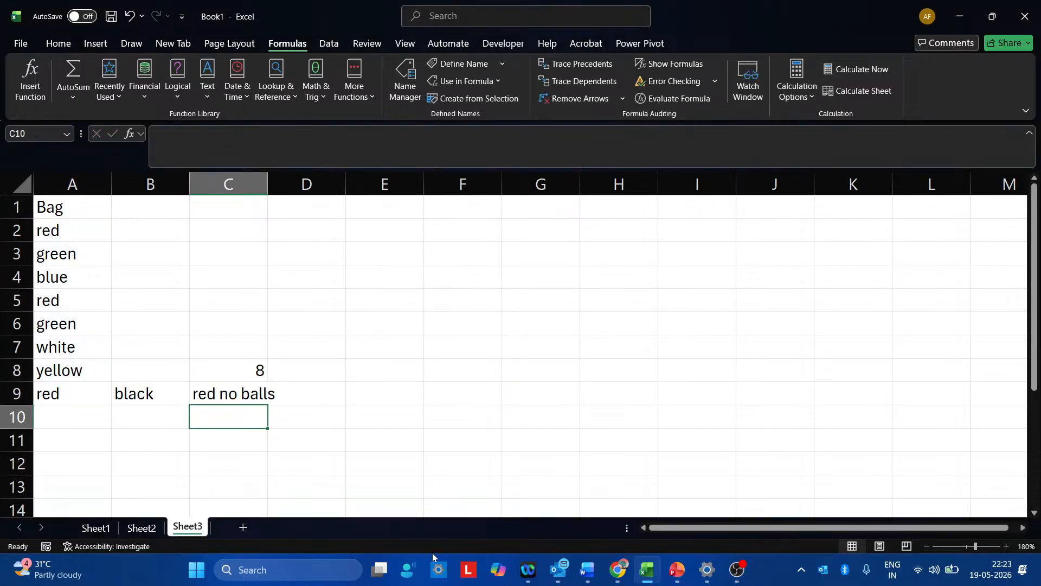
# Step: Change the true result of C9's IF formula to B9&" no balls"
pyautogui.click(223, 394)
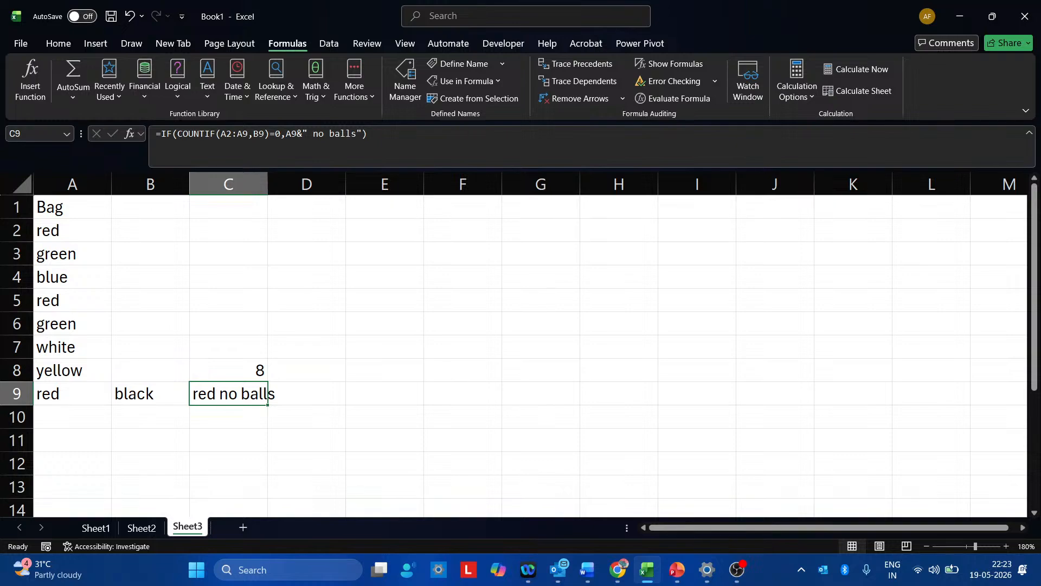
pyautogui.click(294, 134)
pyautogui.press('BackSpace')
pyautogui.write('b')
pyautogui.press('Return')
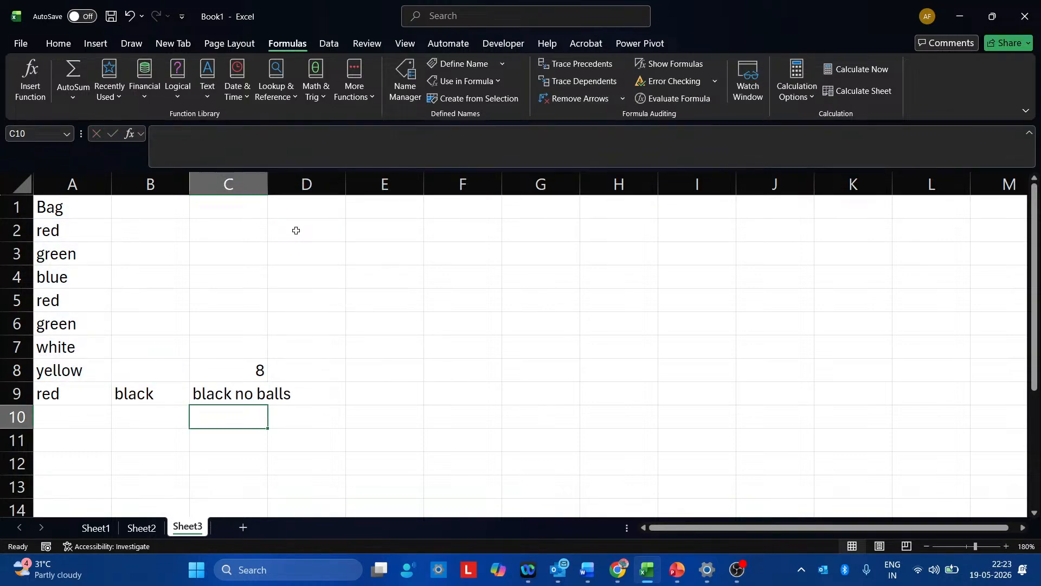
# Step: Enter yellow in B9 as the colour to count
pyautogui.click(140, 395)
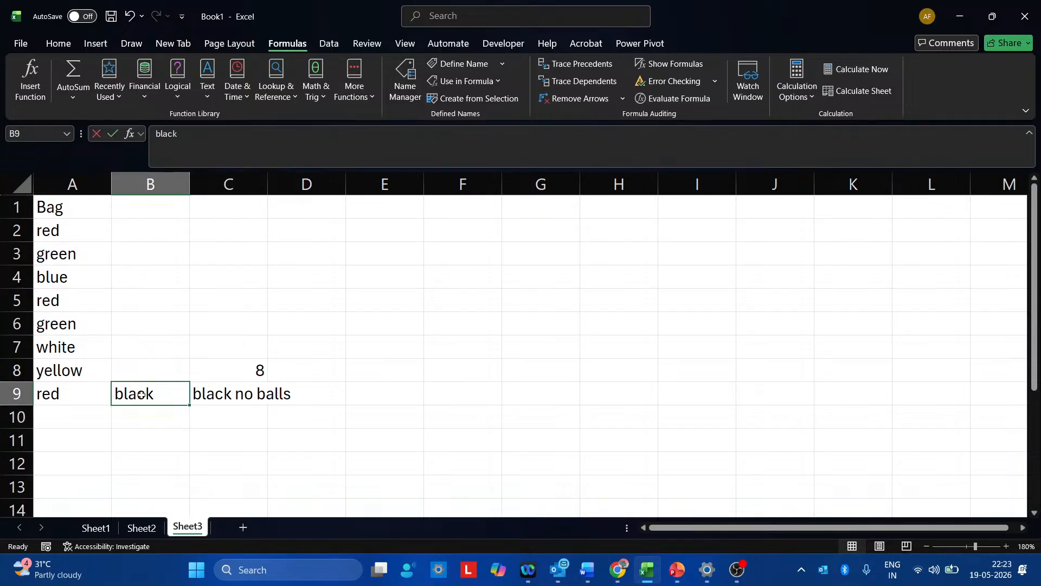
pyautogui.write('yellow')
pyautogui.press('Return')
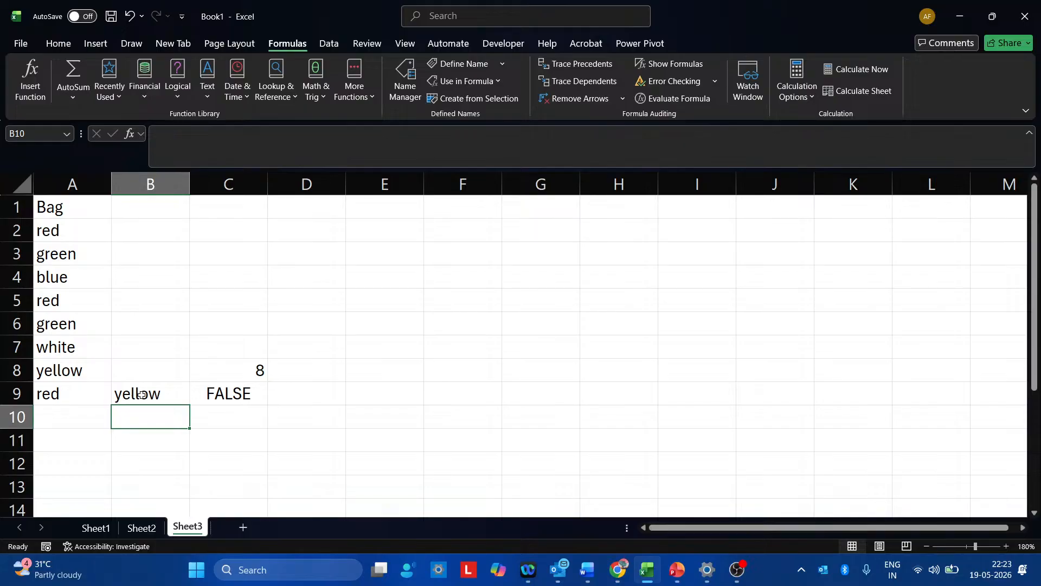
# Step: Add COUNTIF(A2:A9,B9) as the false result of the IF formula in C9
pyautogui.press('Up')
pyautogui.press('Right')
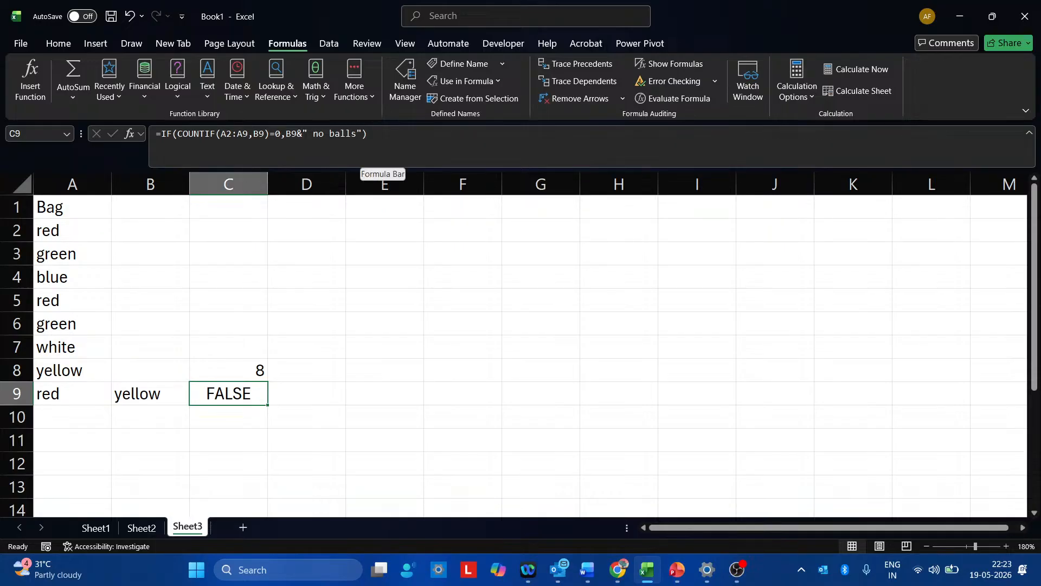
pyautogui.click(379, 160)
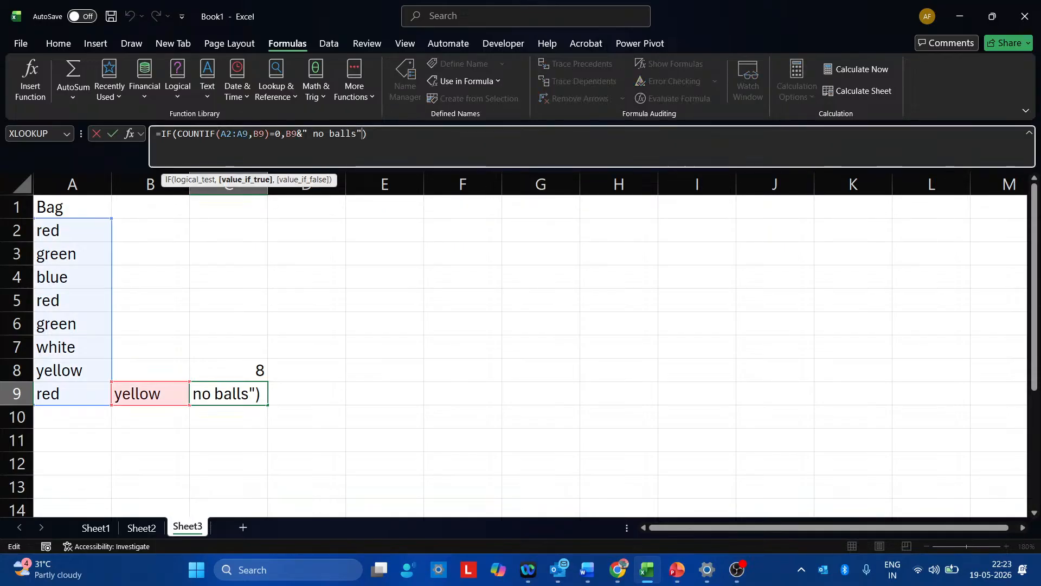
pyautogui.write(',c')
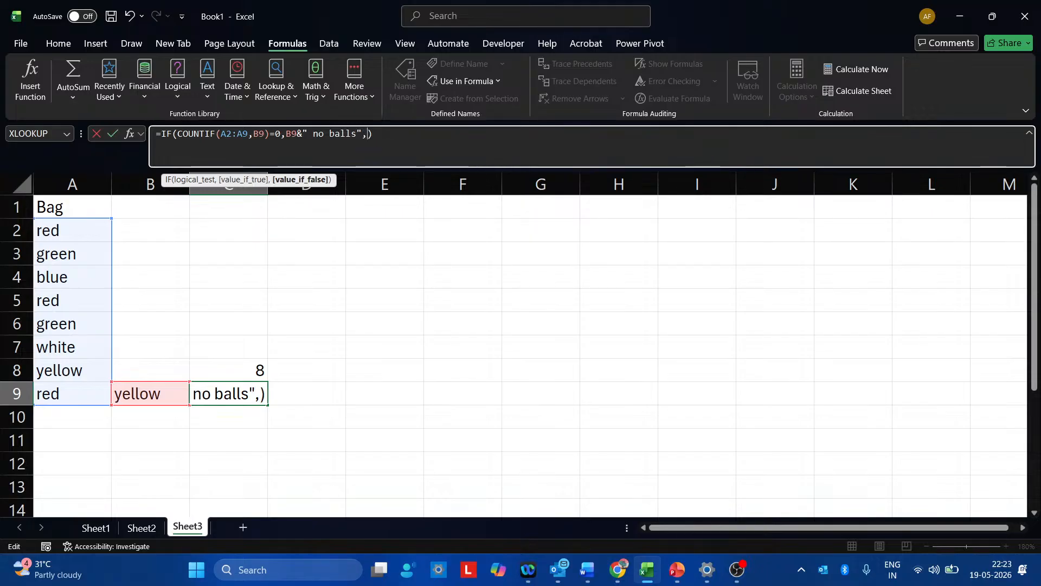
pyautogui.write('ount')
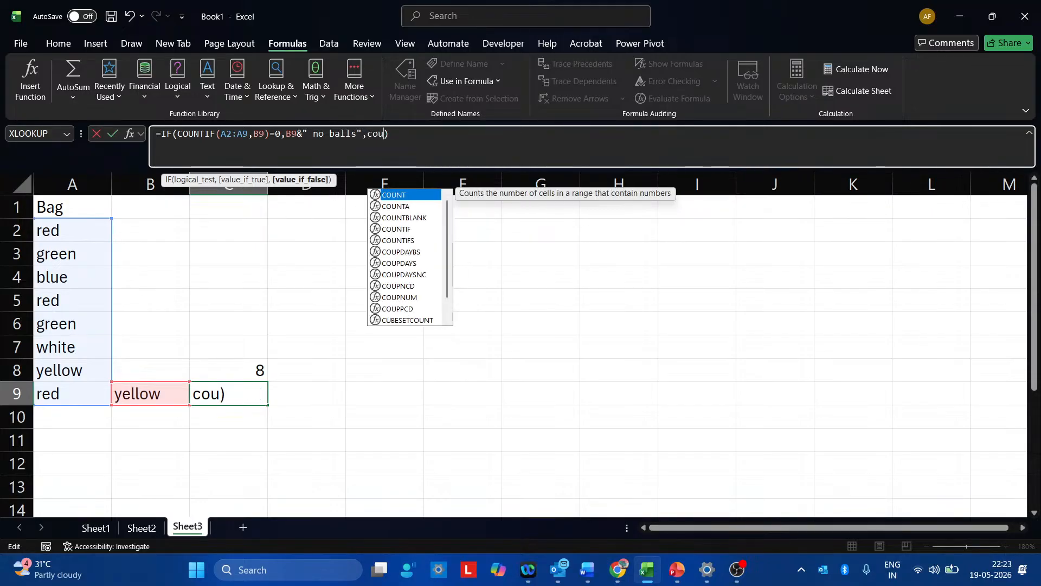
pyautogui.write('if')
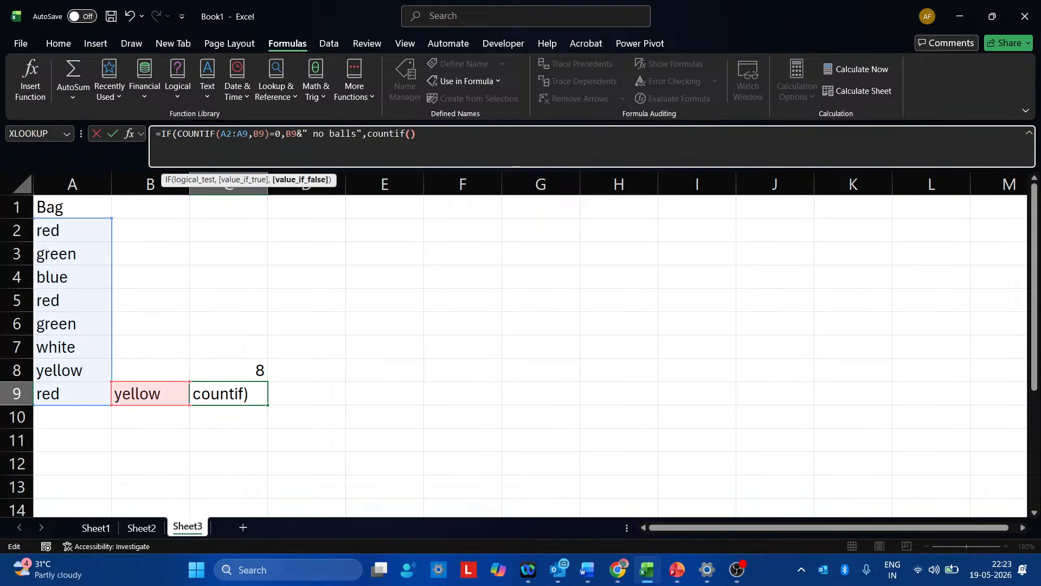
pyautogui.write('(a2:a9')
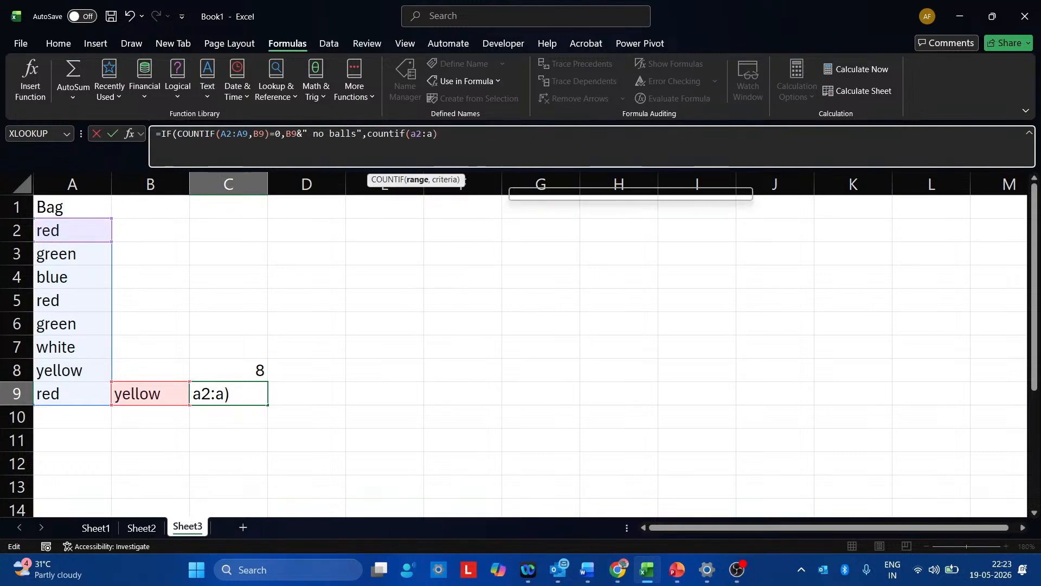
pyautogui.write(',')
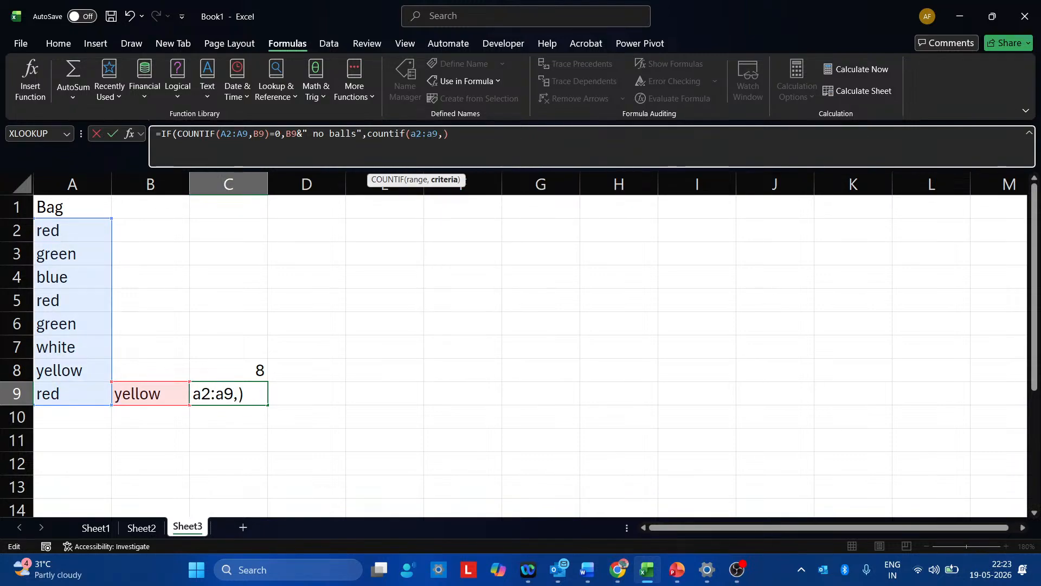
pyautogui.write('b9')
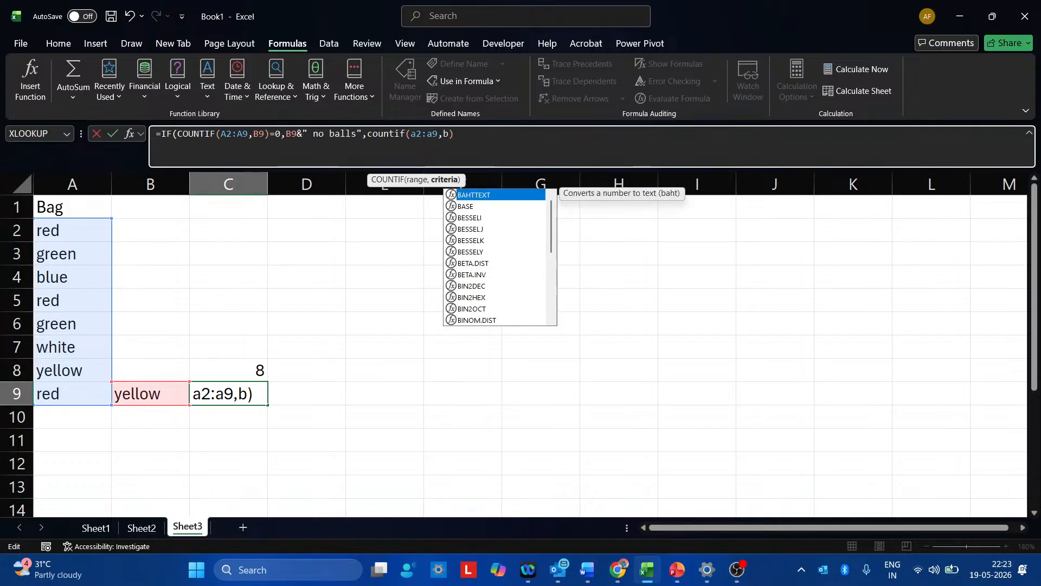
pyautogui.write(')')
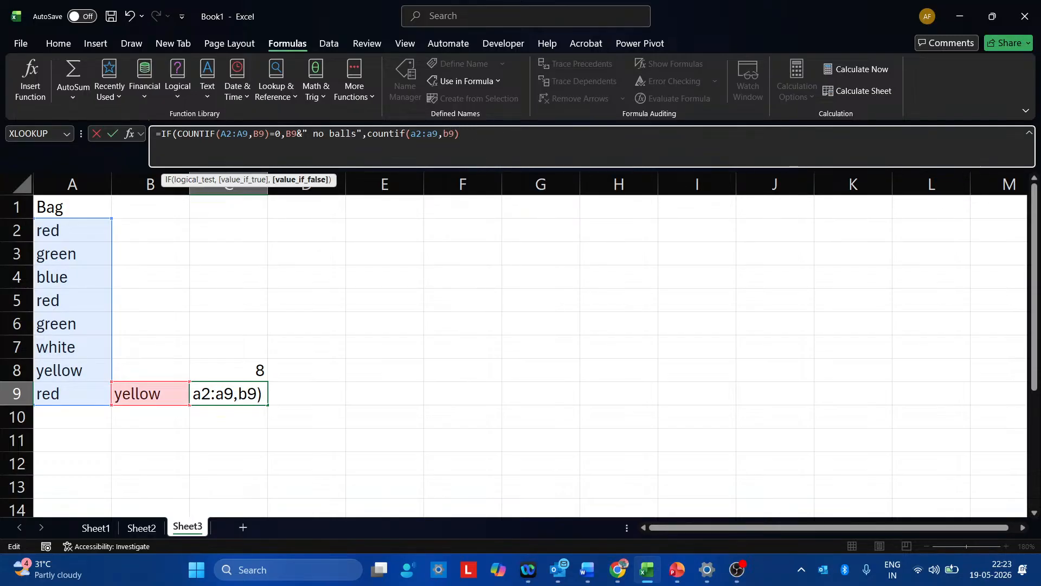
pyautogui.press('Return')
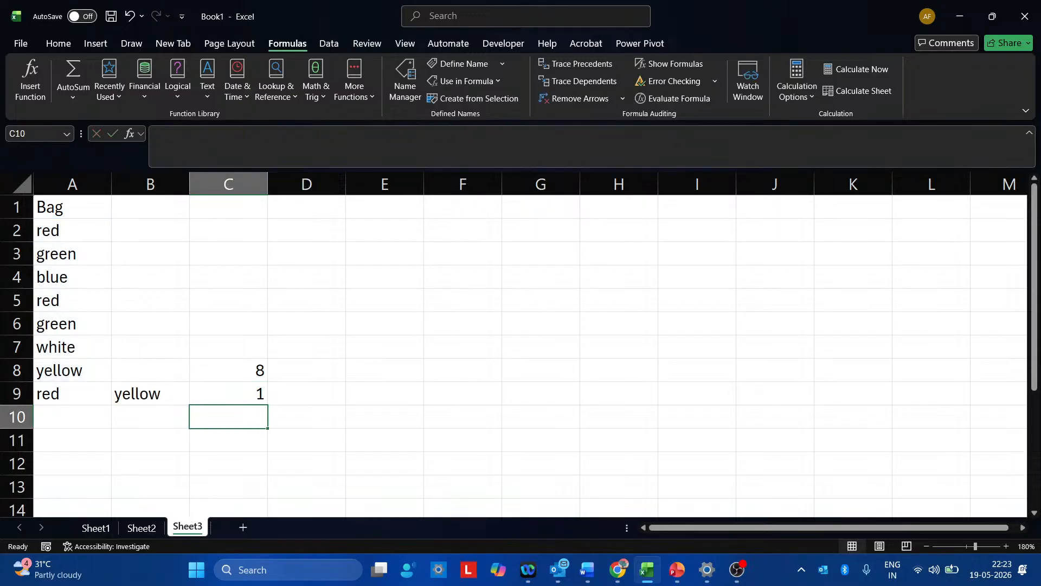
# Step: Enter grey in B9 as the colour to count and review the complete IF formula in C9
pyautogui.click(137, 400)
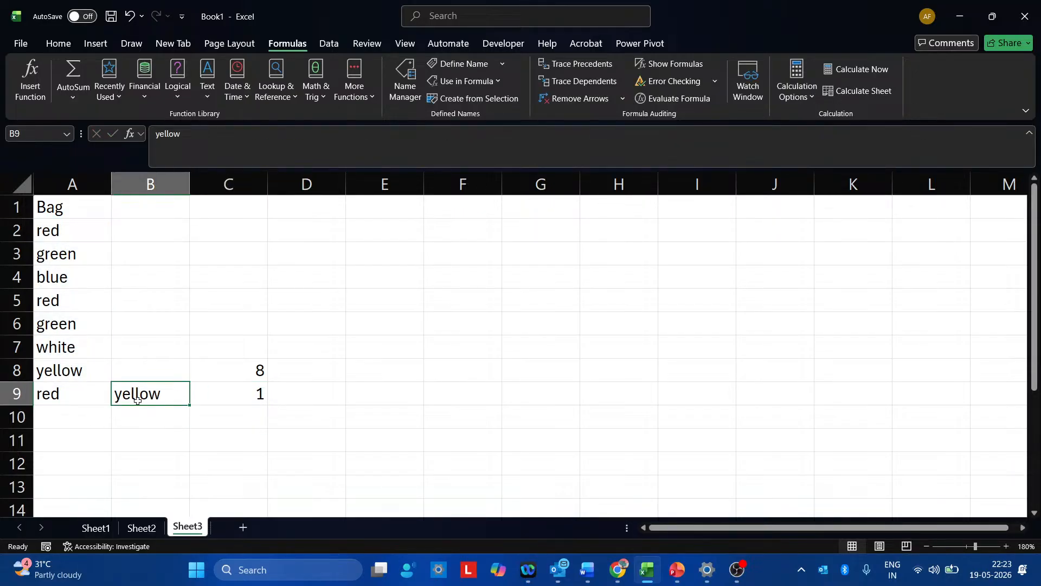
pyautogui.write('grey')
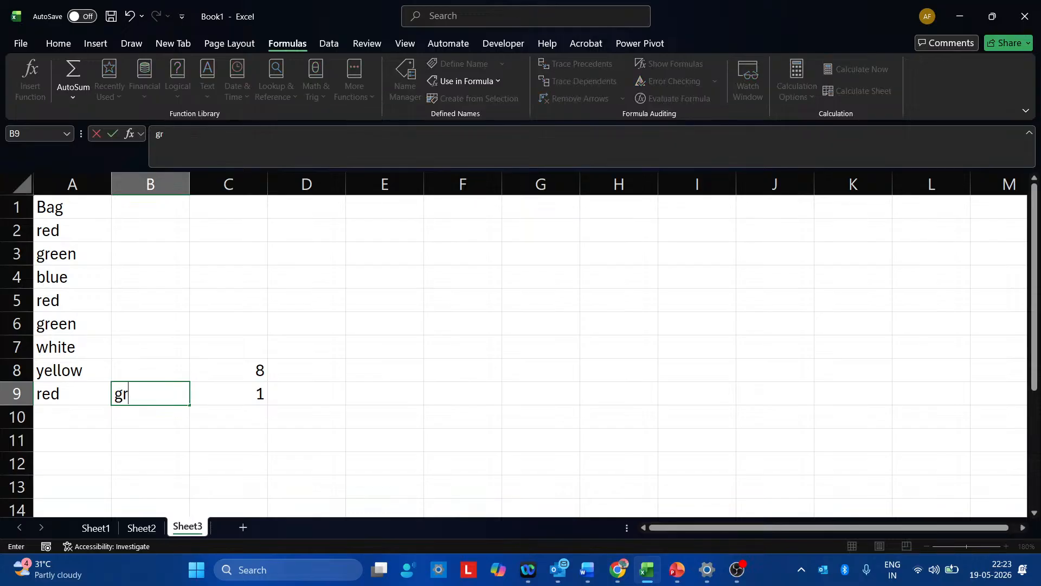
pyautogui.press('Return')
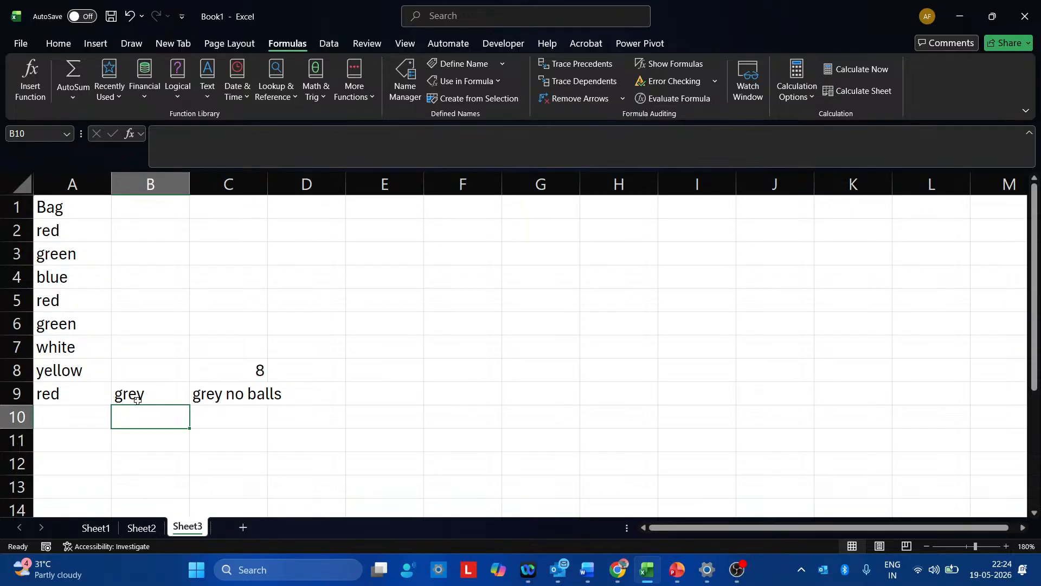
pyautogui.press('Up')
pyautogui.press('Right')
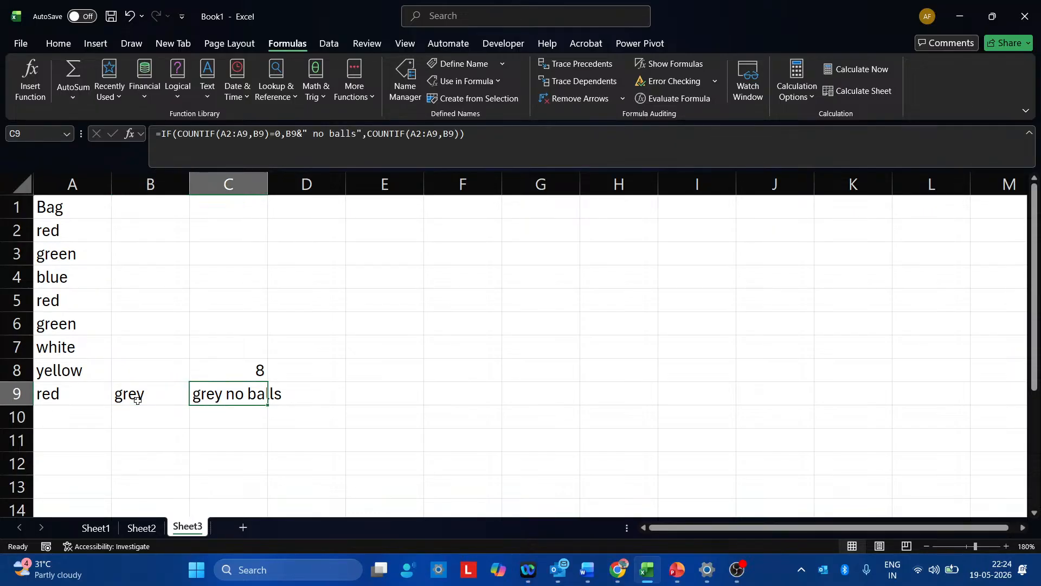
pyautogui.press('F2')
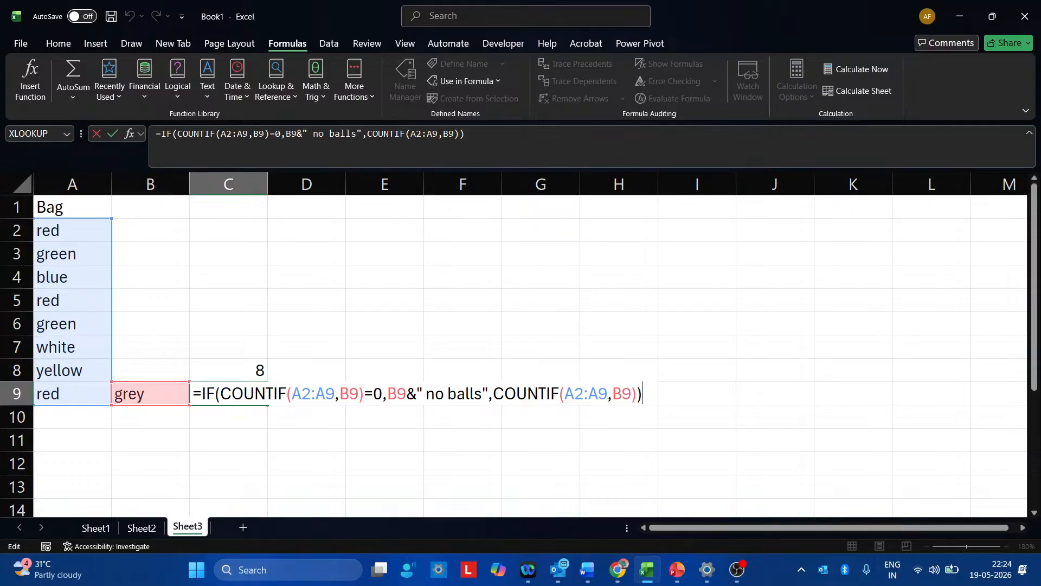
pyautogui.press('Return')
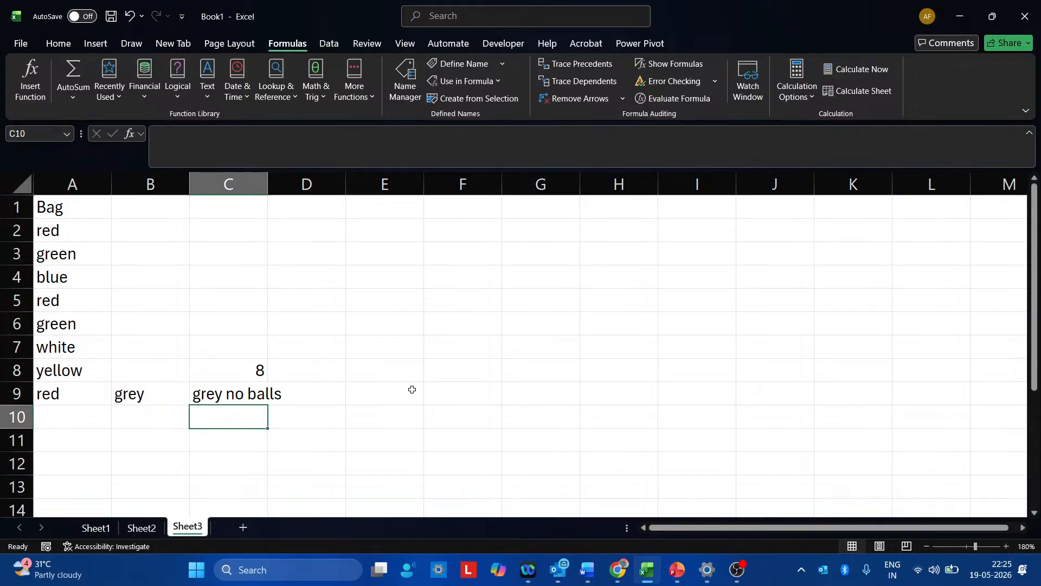
# Step: Add a new worksheet after Sheet3 and widen its column A
pyautogui.click(243, 528)
pyautogui.moveTo(69, 176); pyautogui.dragTo(131, 178)
pyautogui.click(287, 90)
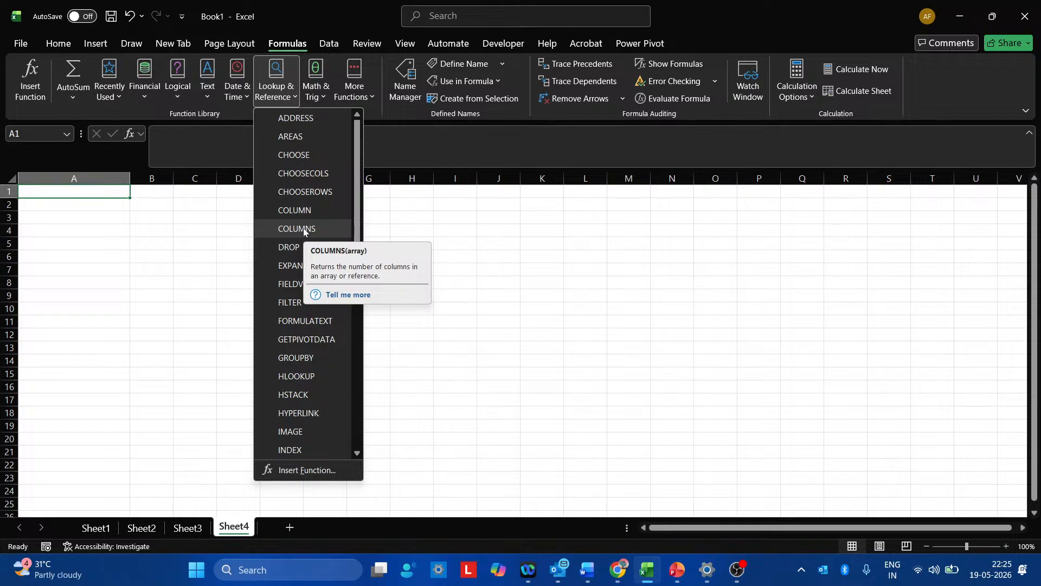
pyautogui.click(111, 344)
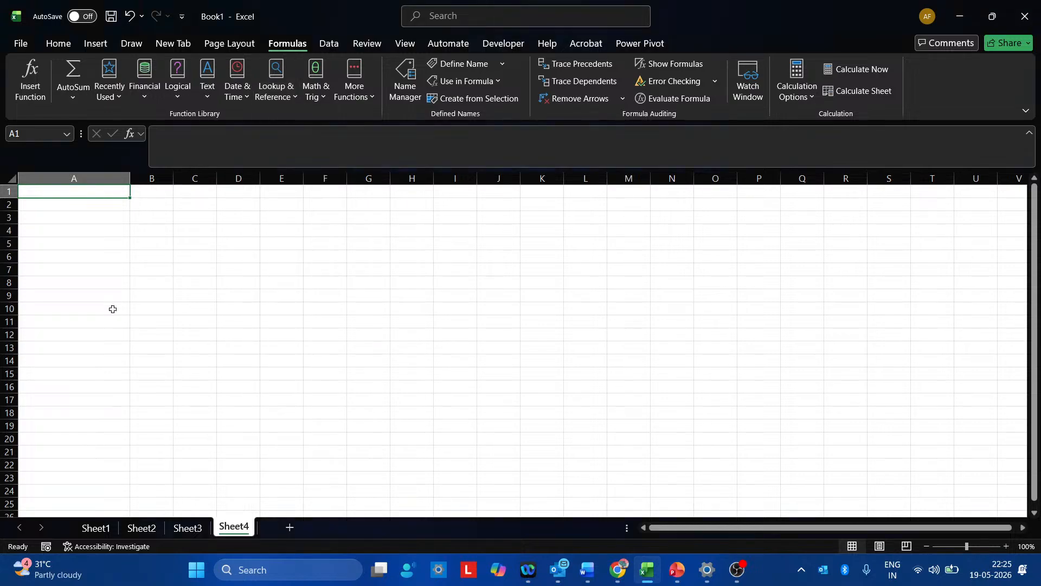
# Step: Enter the formula =LOOKUP("apple","apple,orange,pine-apple",2) in A11 and reselect the cell to check it
pyautogui.click(98, 318)
pyautogui.write('=l')
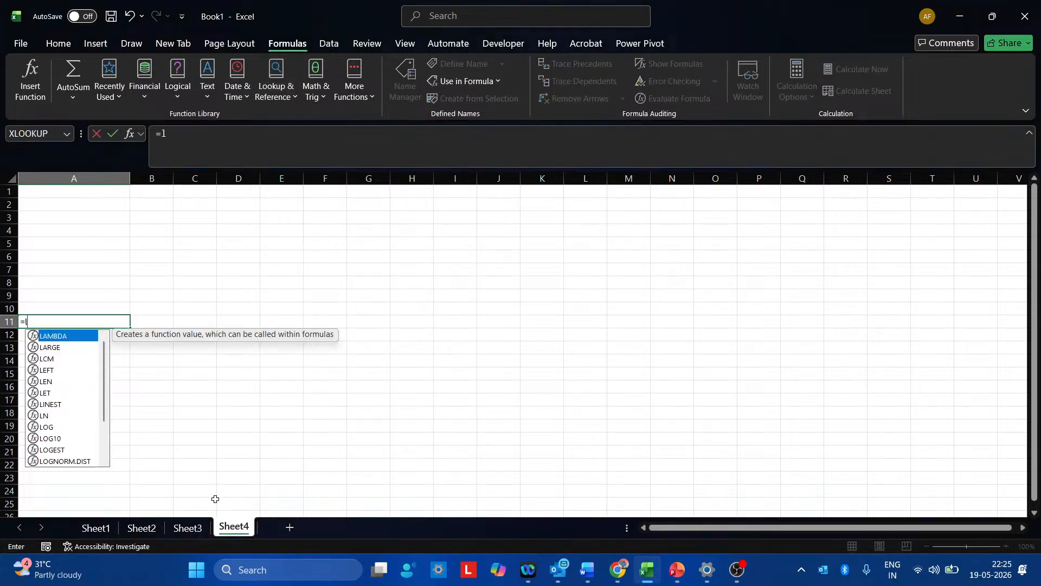
pyautogui.write('ooku')
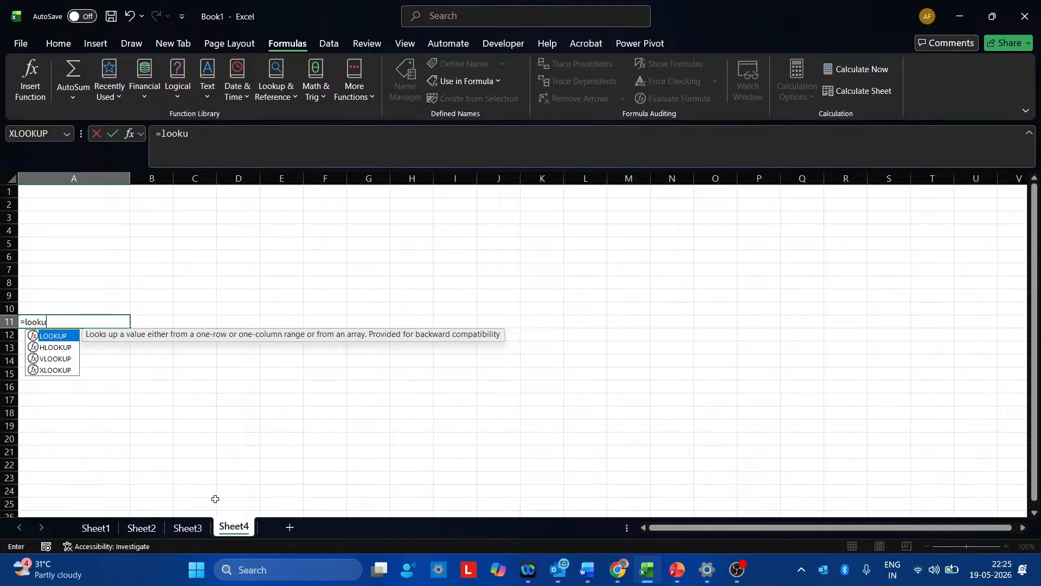
pyautogui.write('p(')
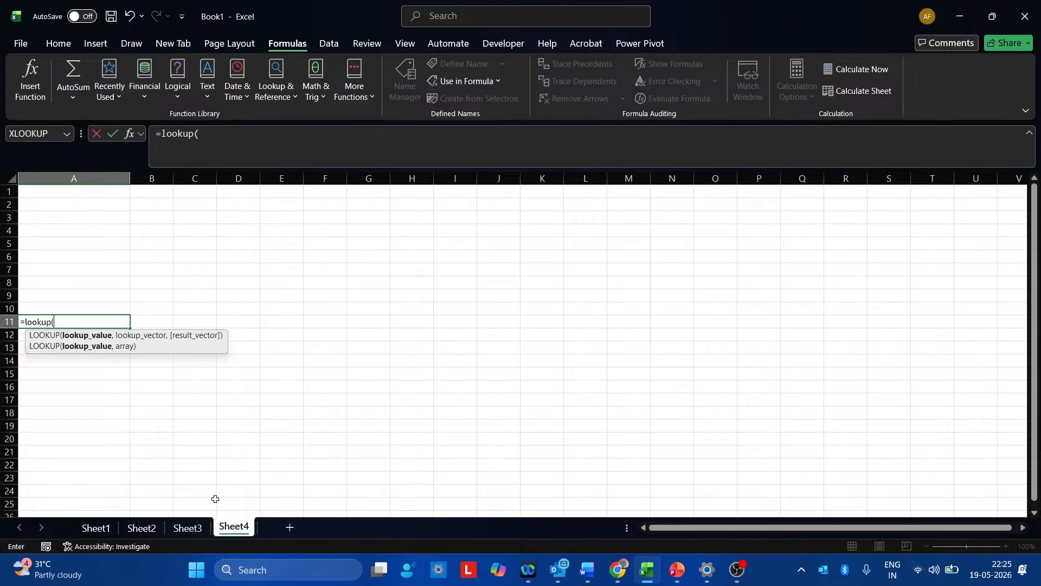
pyautogui.write('"apple",')
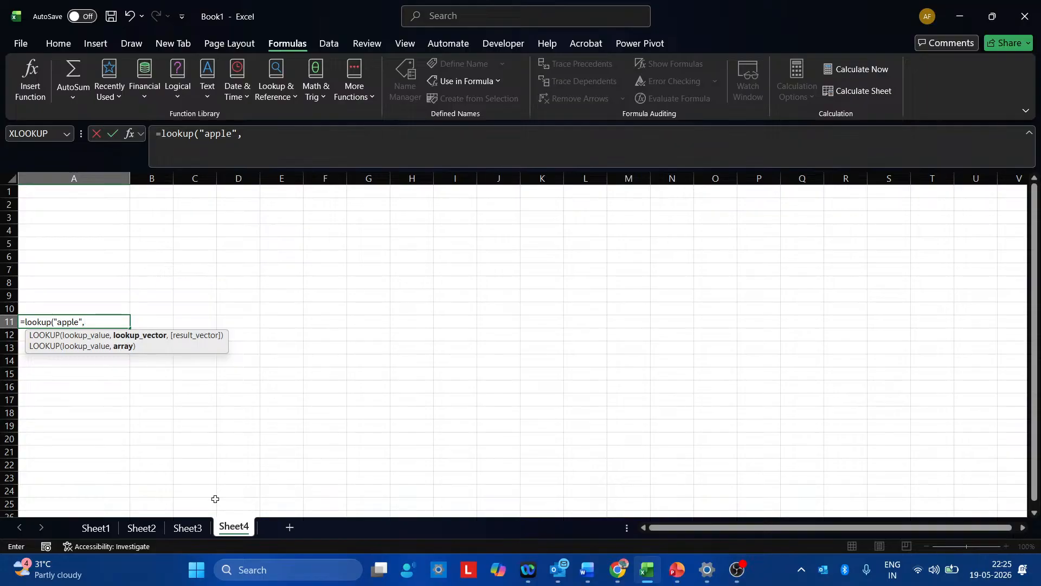
pyautogui.write('"apple,orange,')
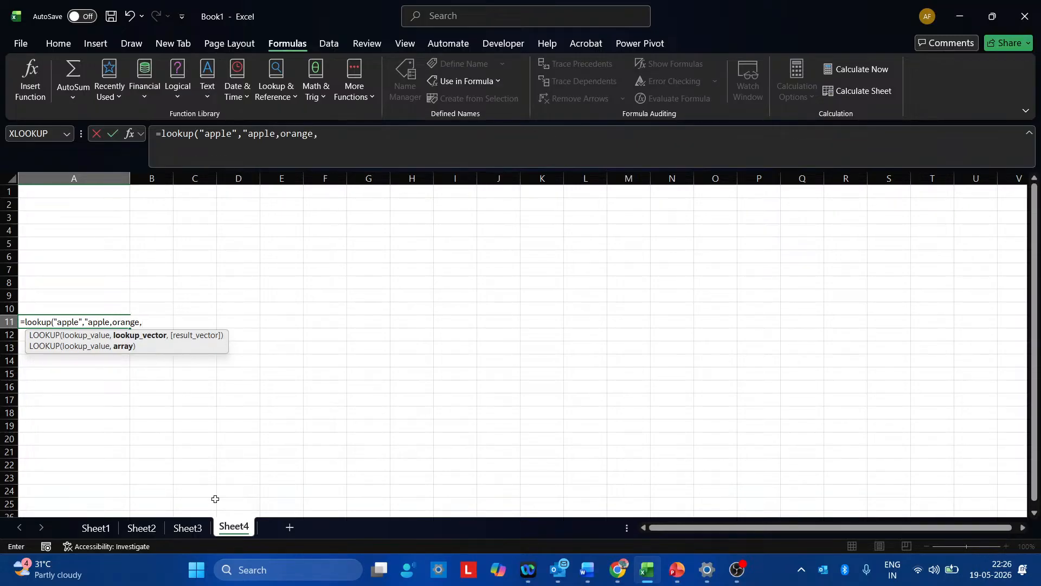
pyautogui.write('pine-apple",')
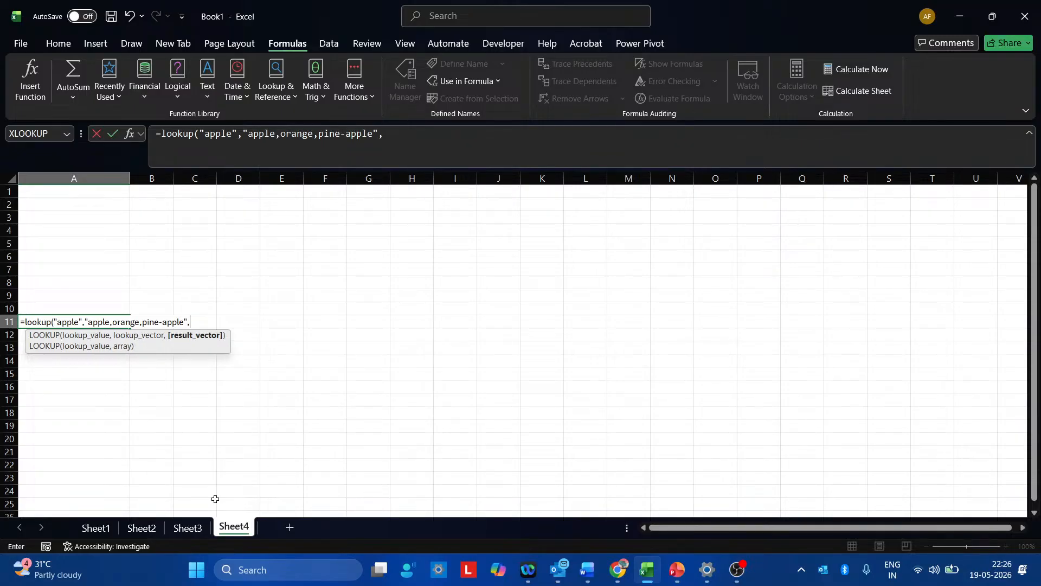
pyautogui.write('2)')
pyautogui.press('Return')
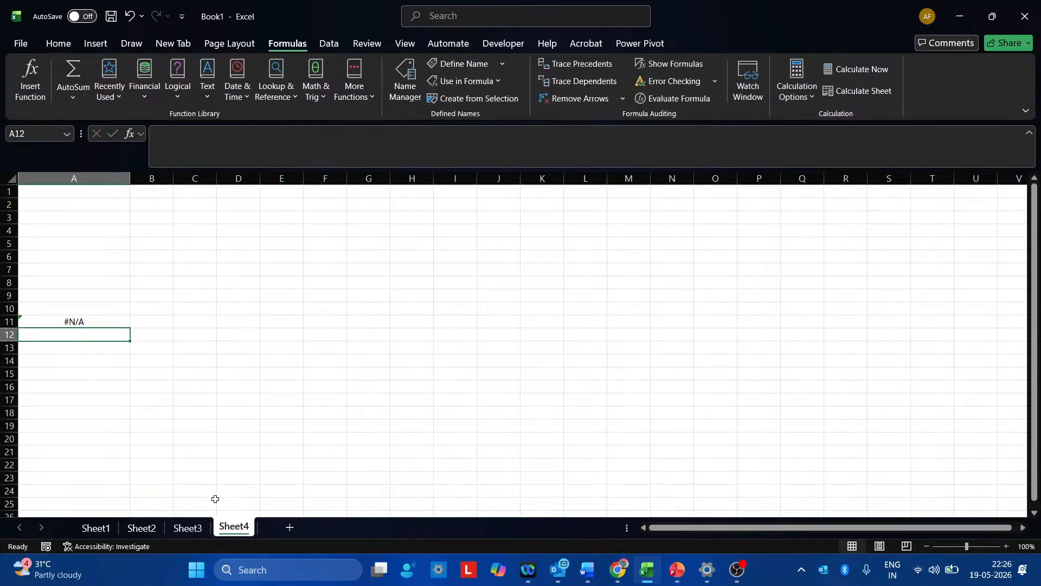
pyautogui.press('Up')
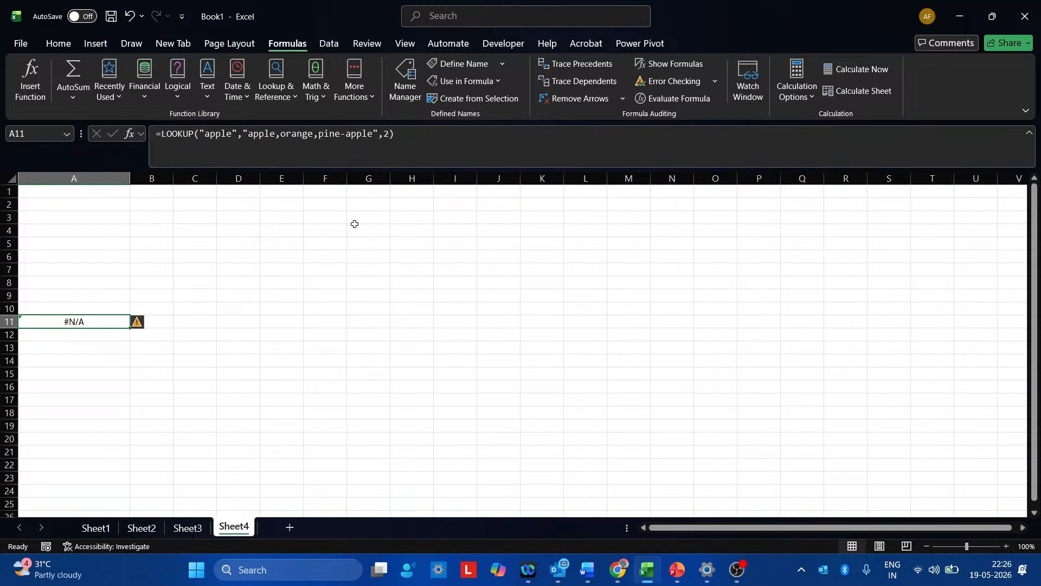
# Step: Start a fruit list in C2:C4 with Apple, Orange and pine-apple
pyautogui.click(192, 206)
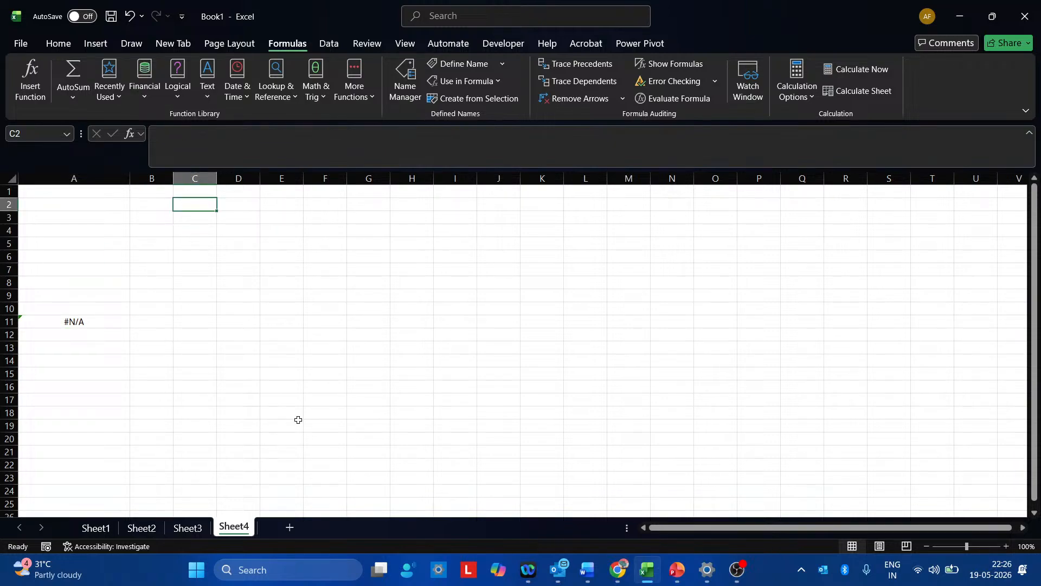
pyautogui.write('Apple')
pyautogui.press('Return')
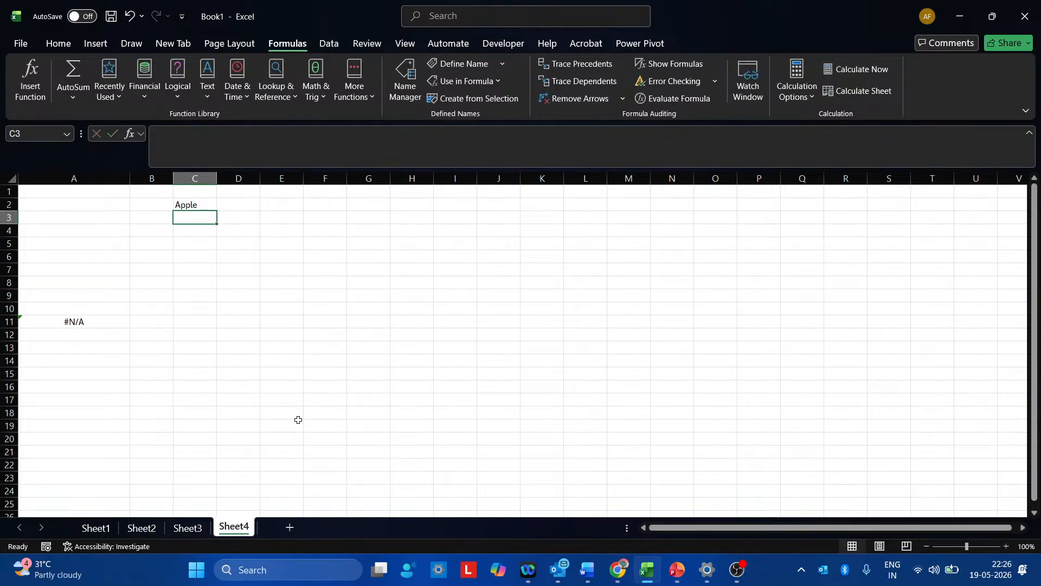
pyautogui.write('O')
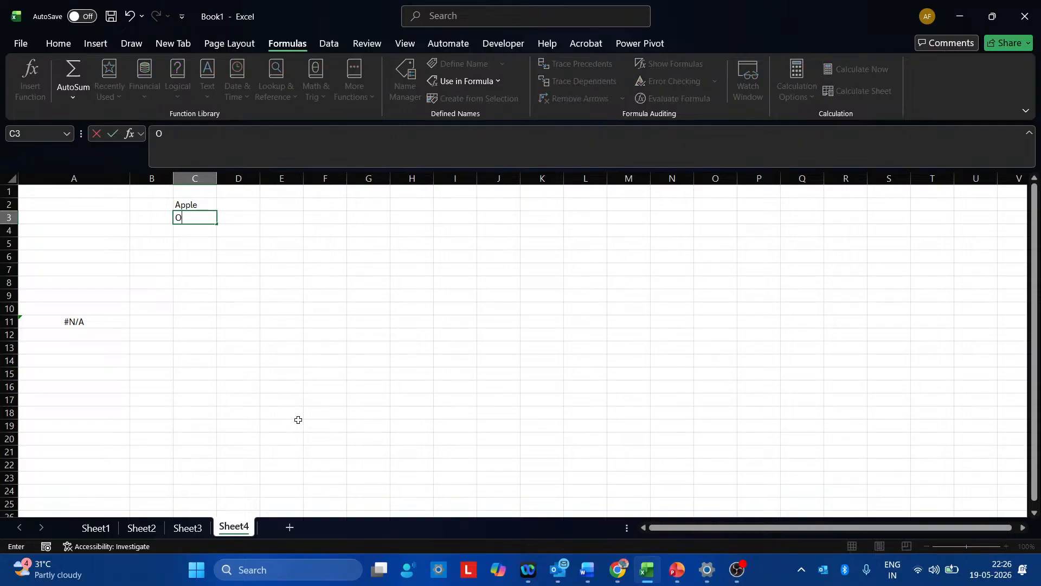
pyautogui.write('range')
pyautogui.press('Return')
pyautogui.write('pine-apple')
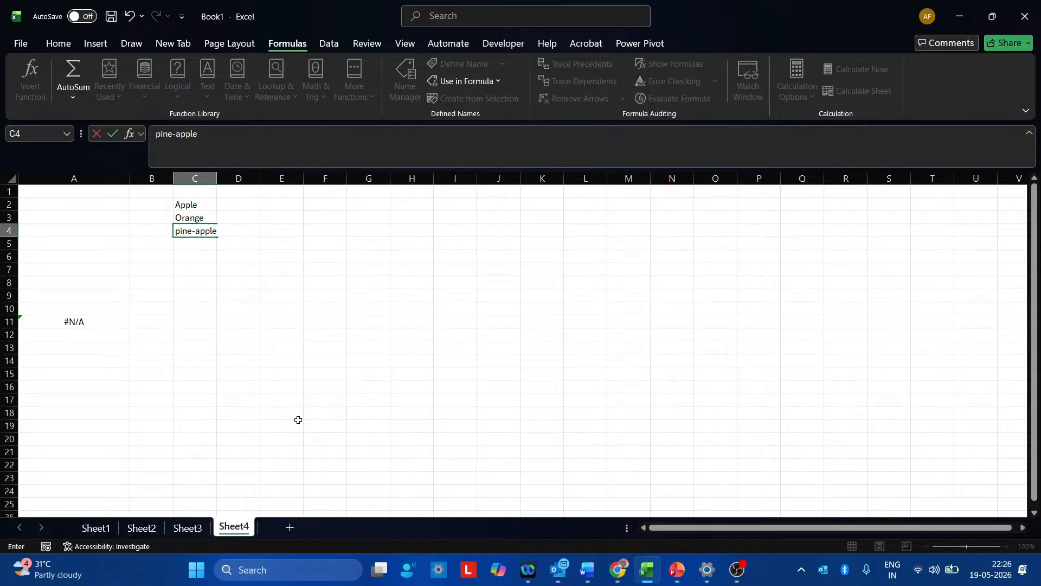
pyautogui.press('Return')
# Step: Continue the fruit list in C5:C7 with grapes, water melon and Cucumbber
pyautogui.write('g')
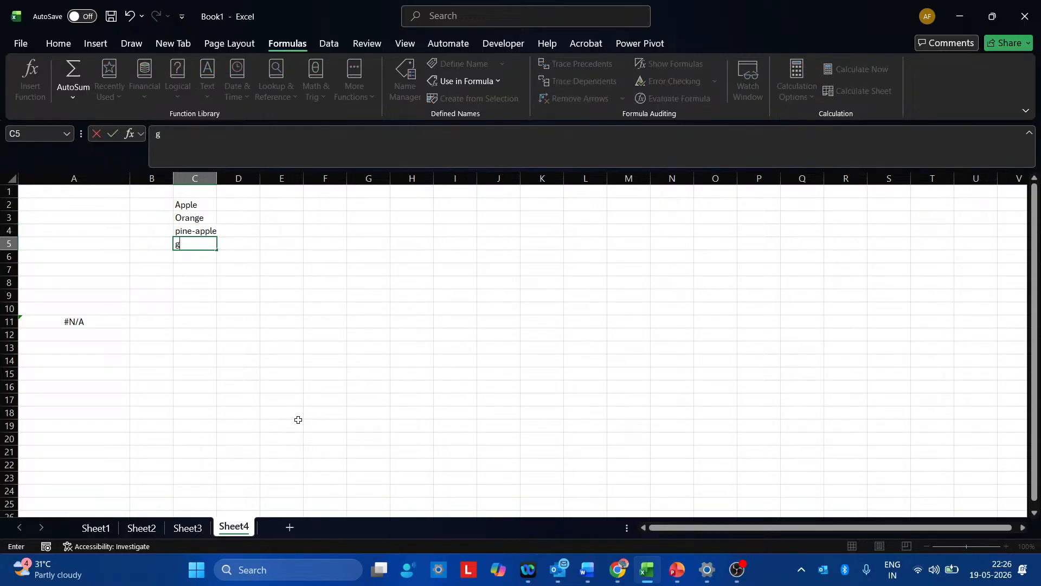
pyautogui.write('rapes')
pyautogui.press('Return')
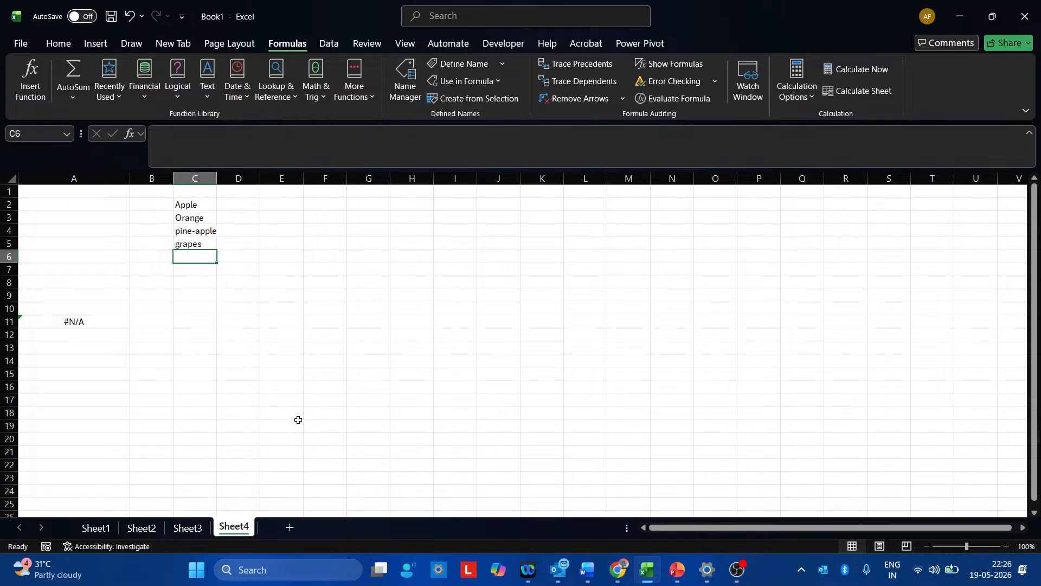
pyautogui.write('water melon')
pyautogui.press('Return')
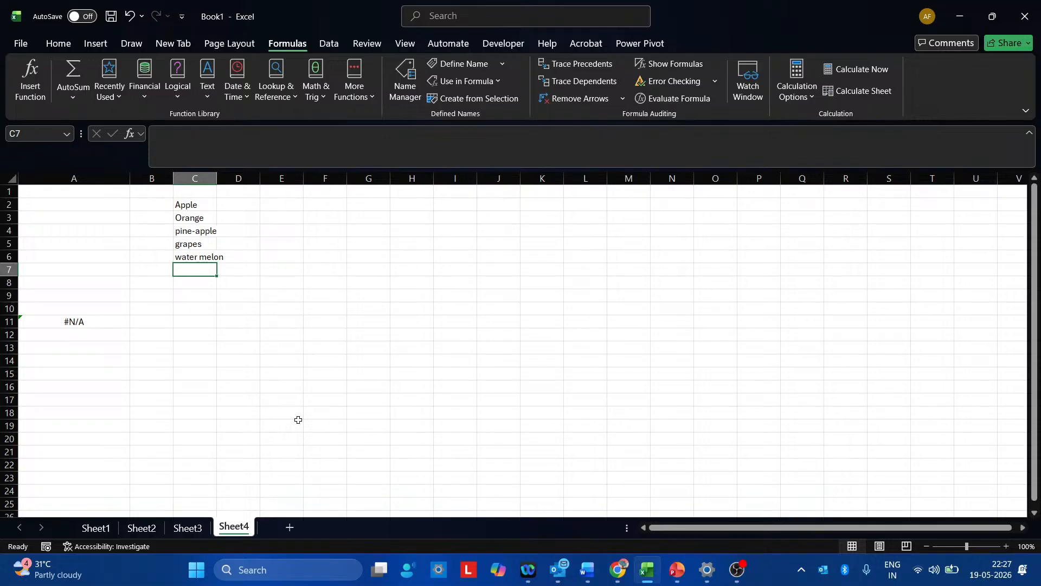
pyautogui.write('Cu')
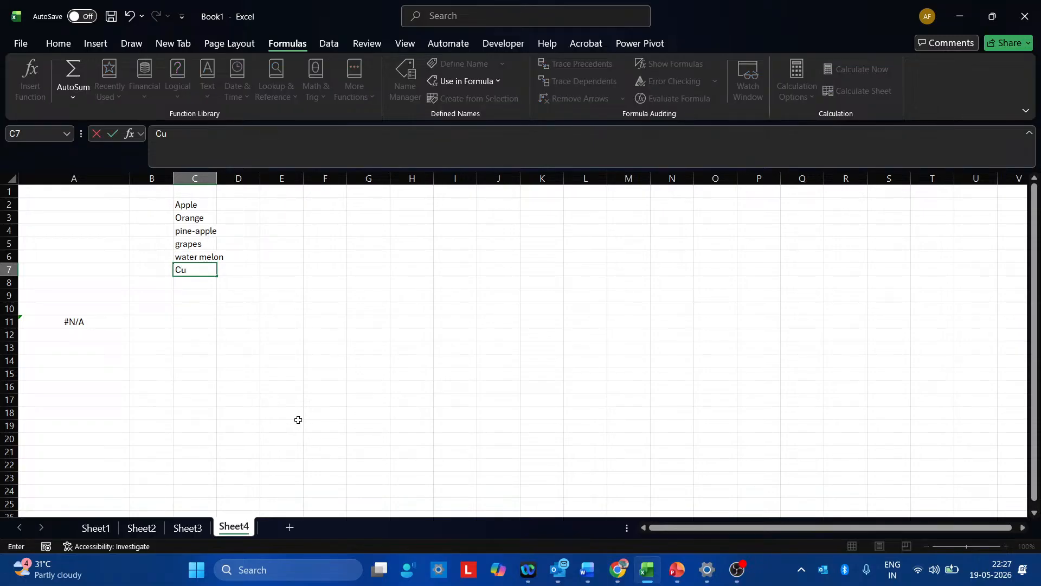
pyautogui.write('cumbber')
pyautogui.press('Return')
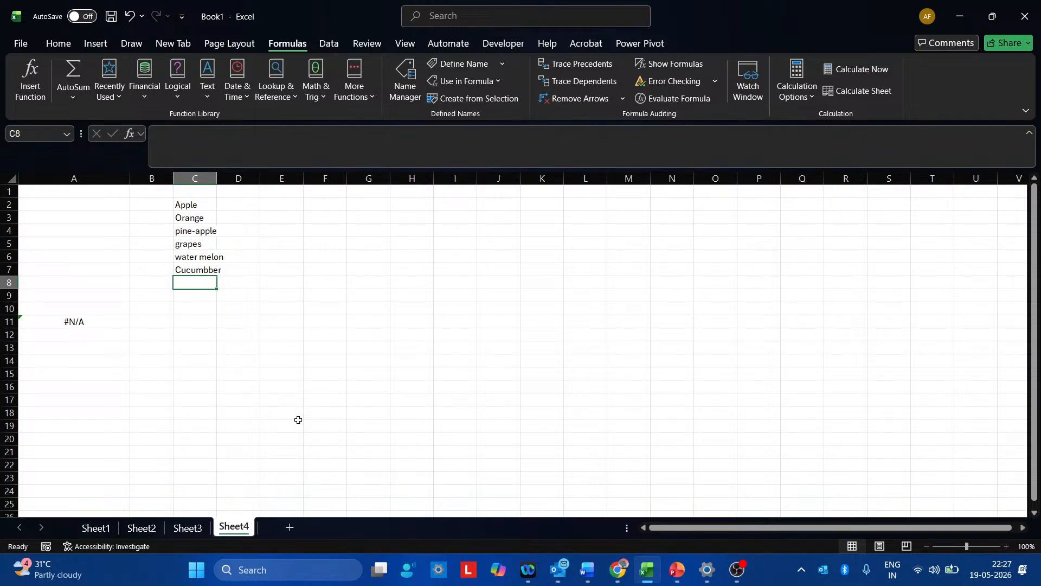
# Step: Name the range C2:C9 fruits
pyautogui.moveTo(187, 203); pyautogui.dragTo(209, 293)
pyautogui.click(38, 133)
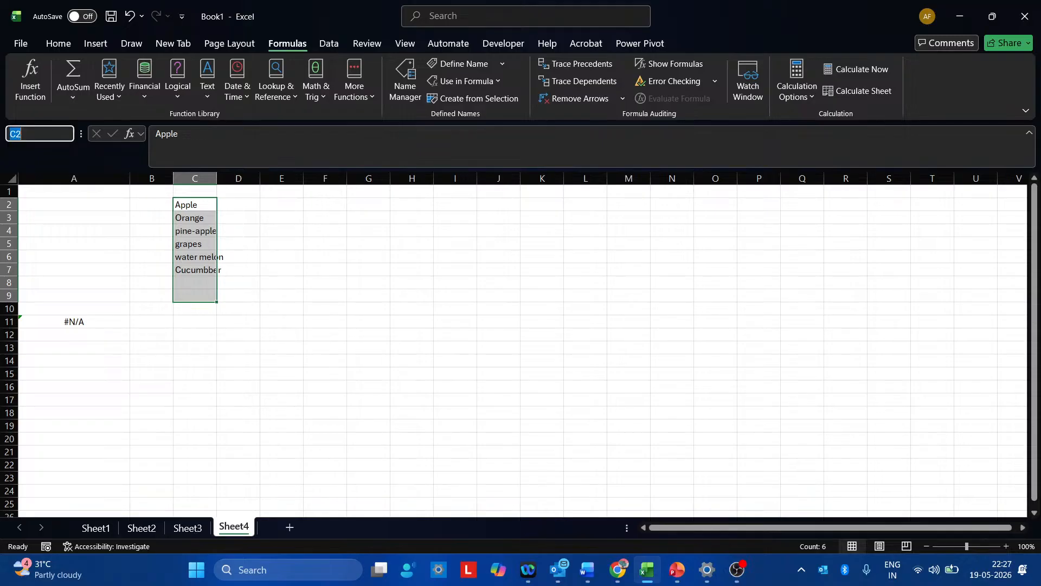
pyautogui.write('fruits')
pyautogui.press('Return')
# Step: Change the formula in A11 to =LOOKUP("apple",fruits,1), replacing the typed fruit list with the named range
pyautogui.click(74, 322)
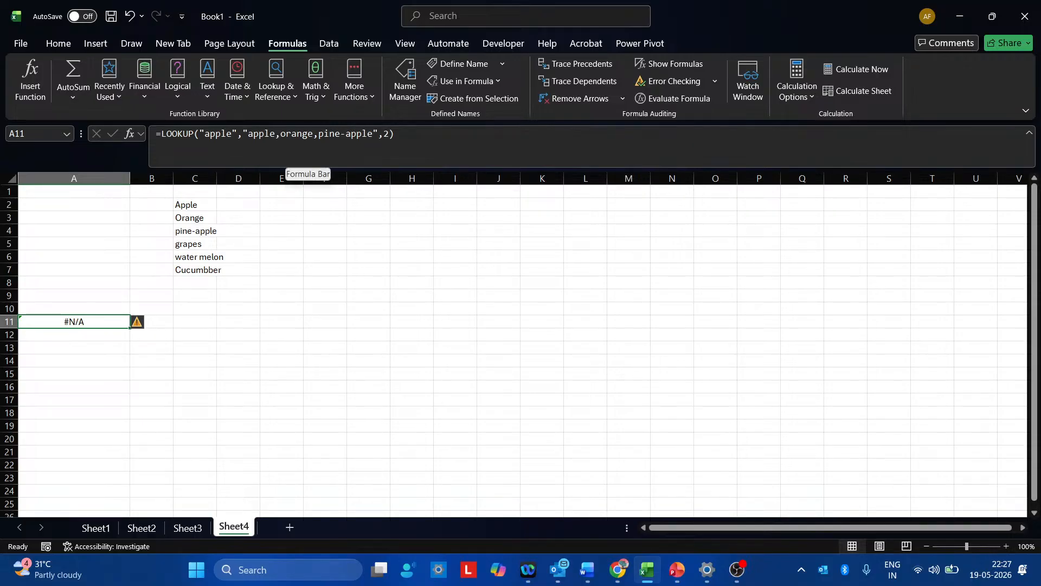
pyautogui.press('F2')
pyautogui.press('BackSpace')
pyautogui.press('BackSpace')
pyautogui.press('BackSpace')
pyautogui.press('BackSpace')
pyautogui.press('BackSpace')
pyautogui.press('BackSpace')
pyautogui.press('BackSpace')
pyautogui.press('BackSpace')
pyautogui.press('BackSpace')
pyautogui.press('BackSpace')
pyautogui.press('BackSpace')
pyautogui.press('BackSpace')
pyautogui.press('BackSpace')
pyautogui.press('BackSpace')
pyautogui.press('BackSpace')
pyautogui.press('BackSpace')
pyautogui.press('BackSpace')
pyautogui.press('BackSpace')
pyautogui.press('BackSpace')
pyautogui.press('BackSpace')
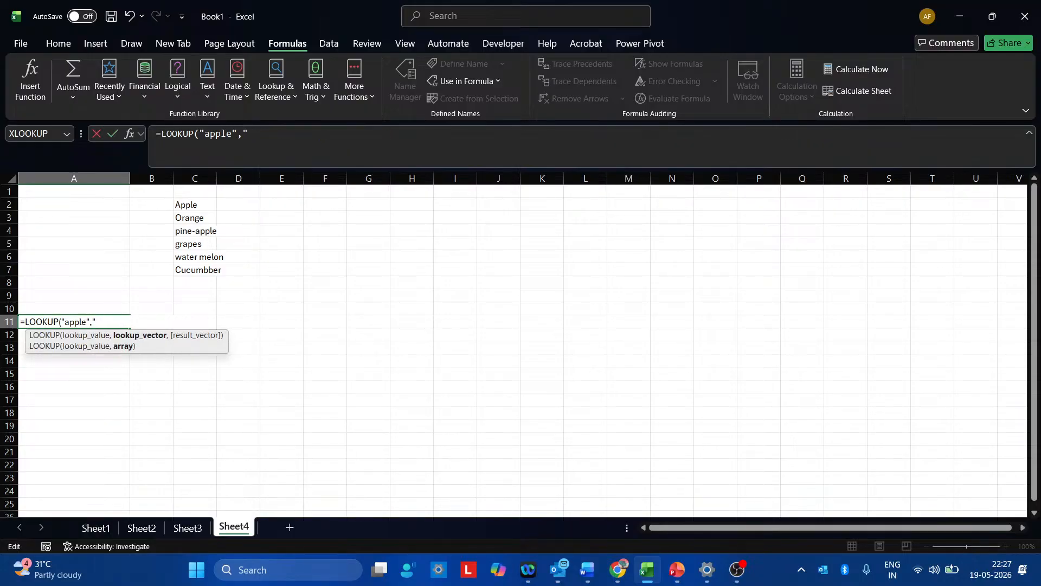
pyautogui.write('u')
pyautogui.press('BackSpace')
pyautogui.press('BackSpace')
pyautogui.press('BackSpace')
pyautogui.write('fruits')
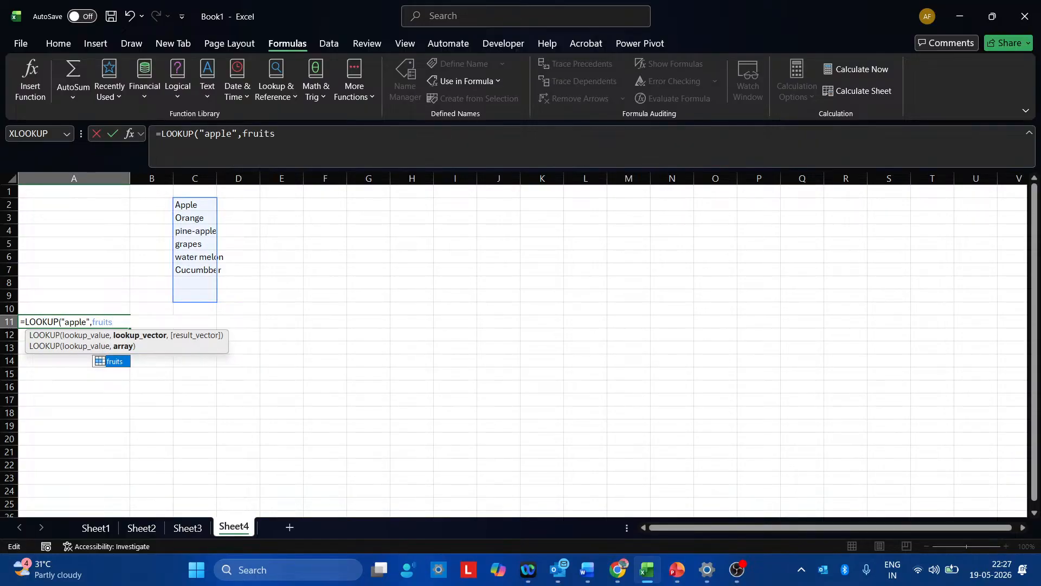
pyautogui.write(',1')
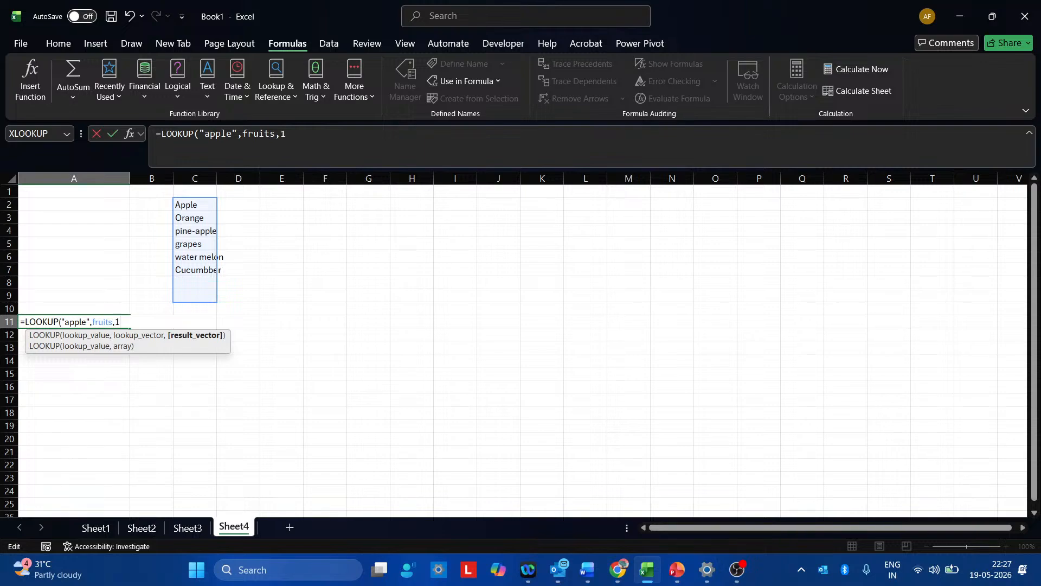
pyautogui.write(')')
pyautogui.press('Return')
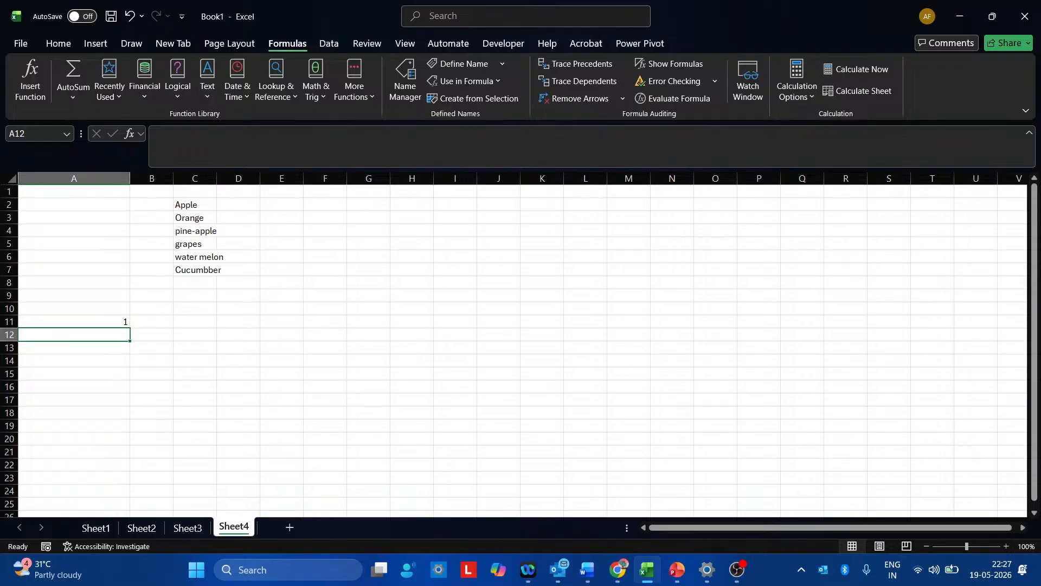
# Step: Replace the "apple" lookup value in the A11 formula with a reference to A1, giving =LOOKUP(A1,fruits,1)
pyautogui.click(74, 321)
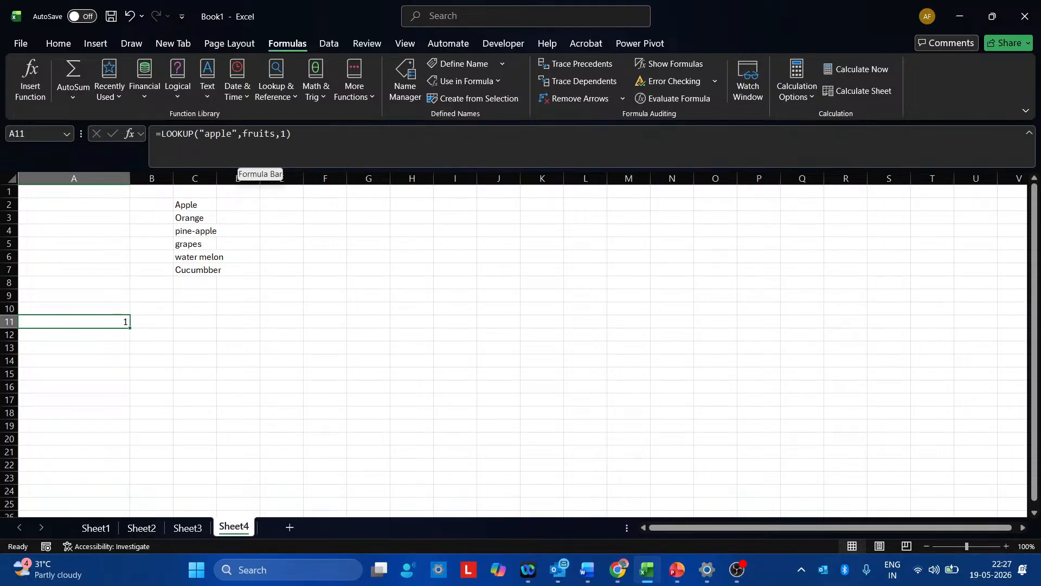
pyautogui.click(238, 134)
pyautogui.press('BackSpace')
pyautogui.press('BackSpace')
pyautogui.press('BackSpace')
pyautogui.press('BackSpace')
pyautogui.press('BackSpace')
pyautogui.press('BackSpace')
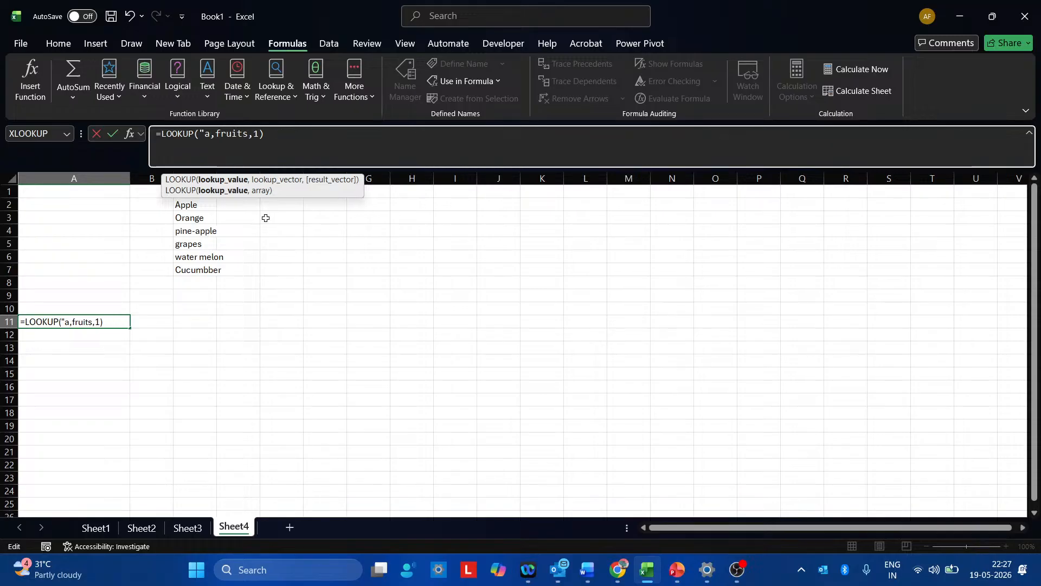
pyautogui.press('BackSpace')
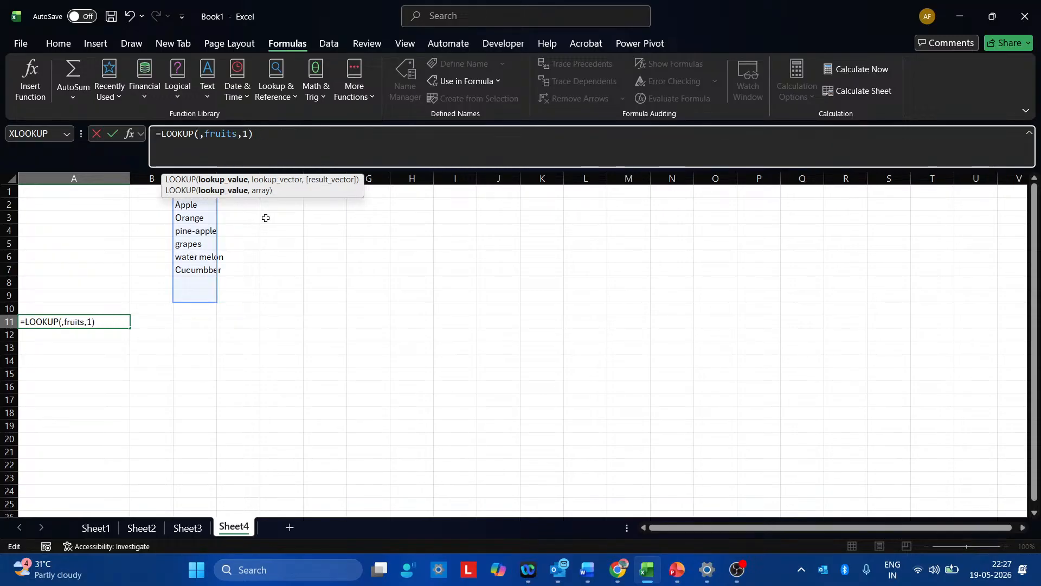
pyautogui.write('a1')
pyautogui.press('Return')
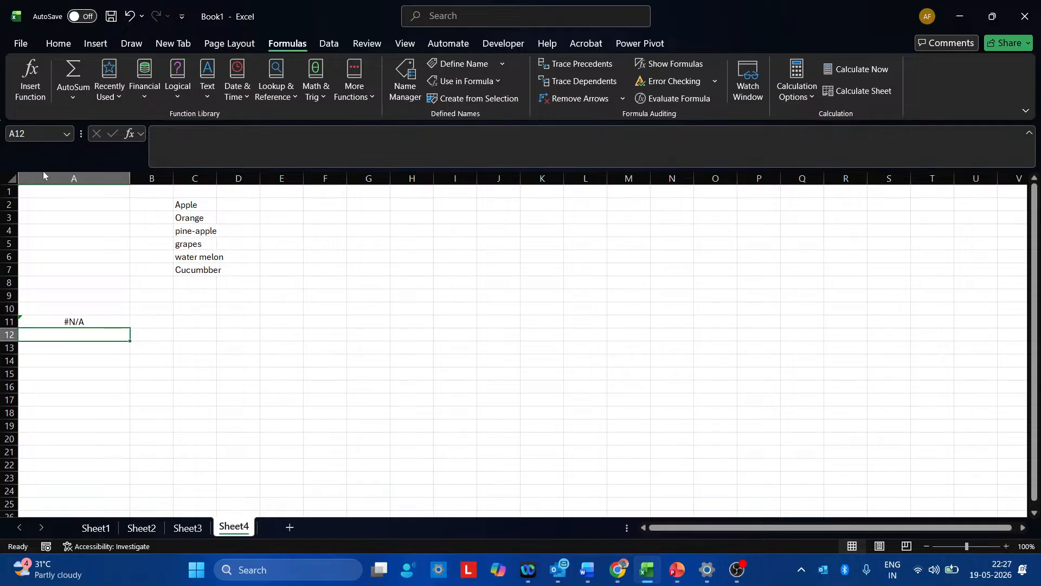
# Step: Enter water melon in A1 as the lookup value and check the LOOKUP formula in A11
pyautogui.click(43, 192)
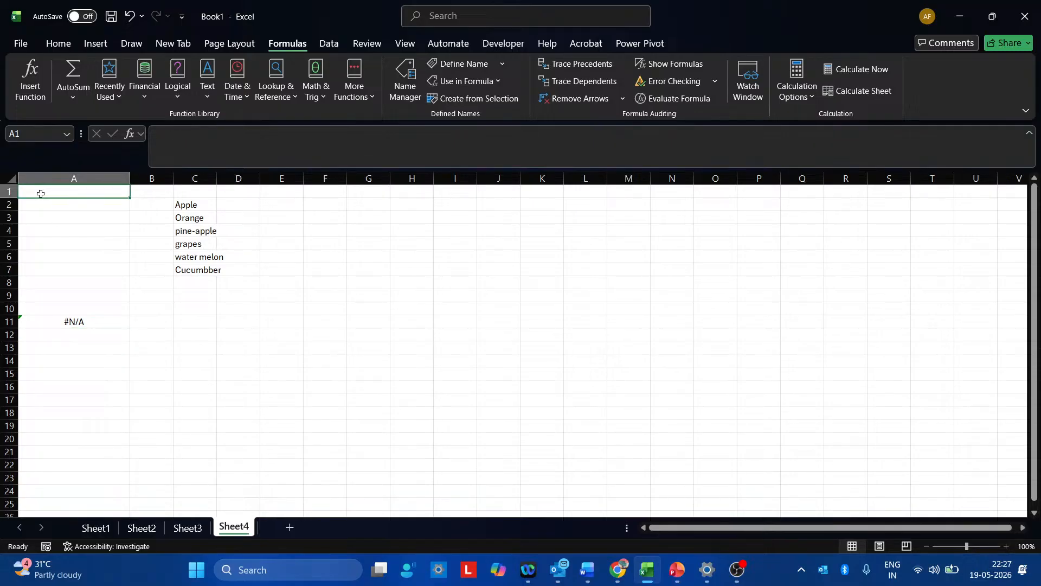
pyautogui.write('water')
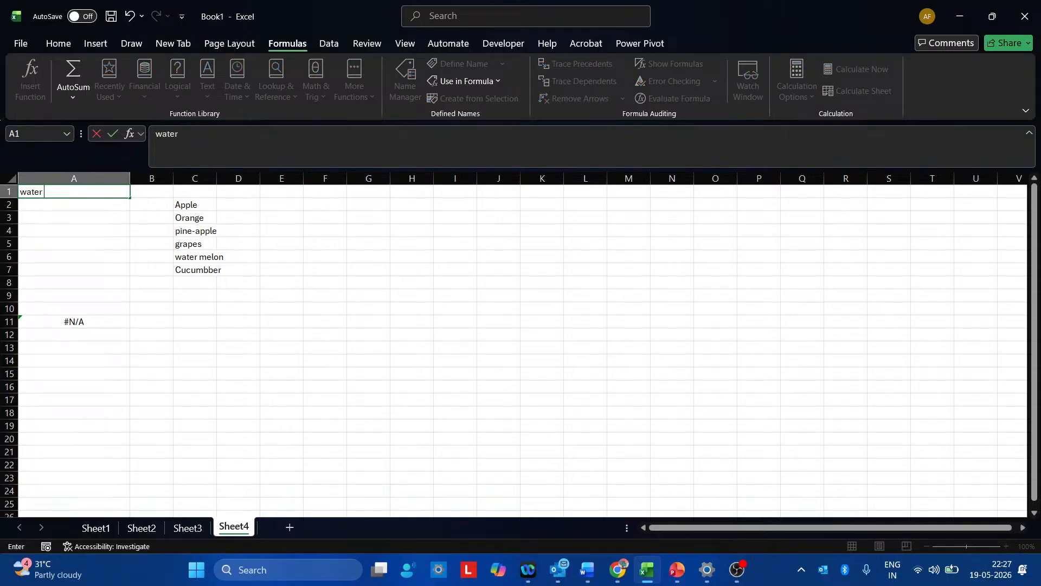
pyautogui.write('melon')
pyautogui.press('Return')
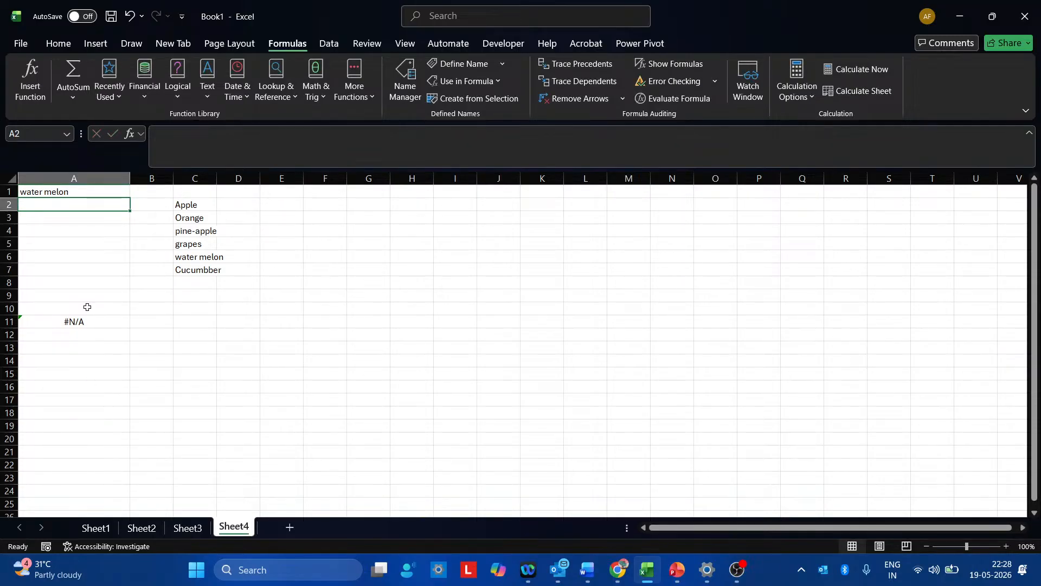
pyautogui.click(76, 325)
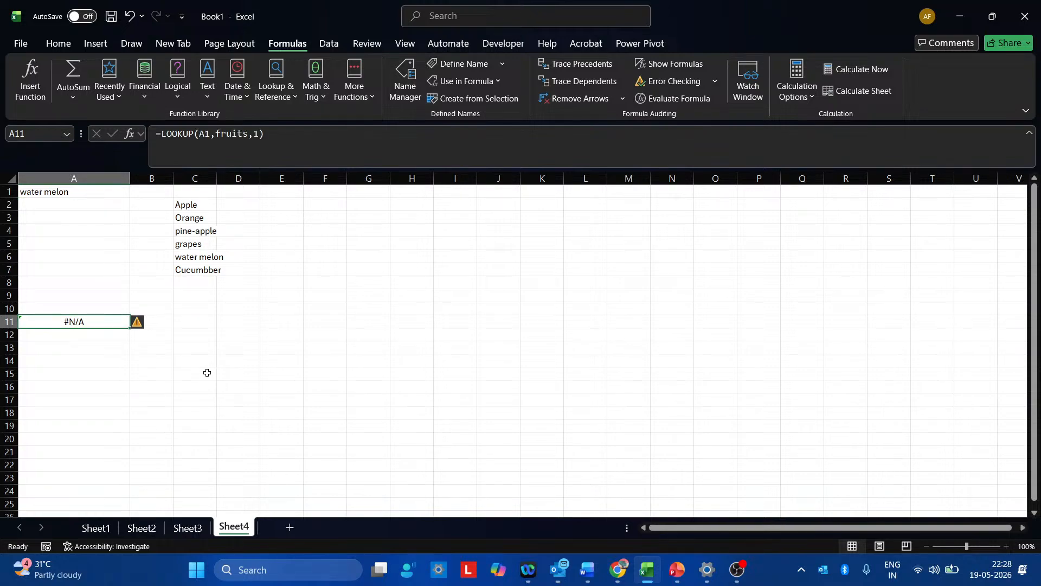
# Step: Replace the lookup value in A1 with apple
pyautogui.click(75, 190)
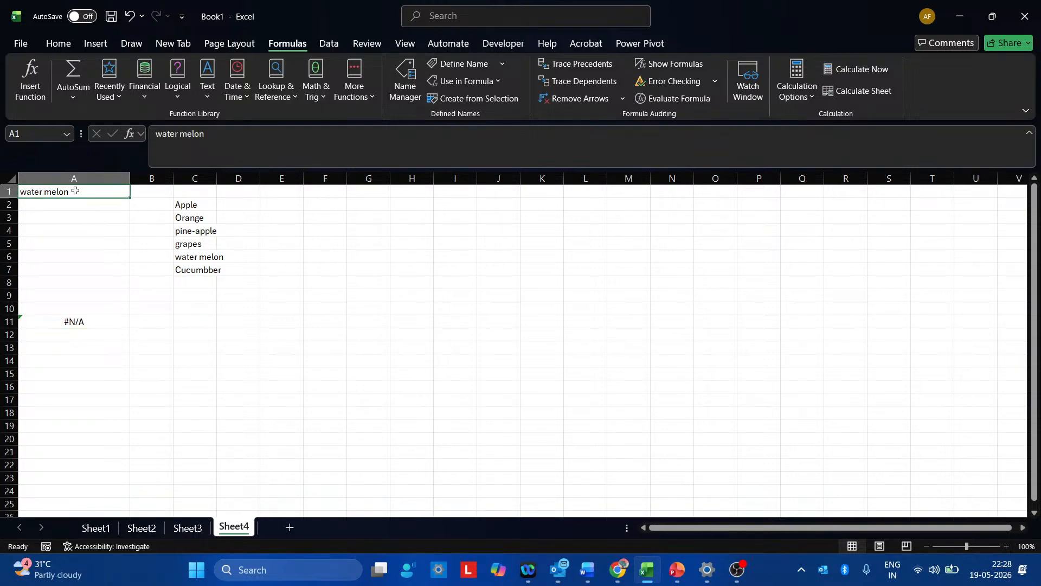
pyautogui.moveTo(205, 134); pyautogui.dragTo(155, 133)
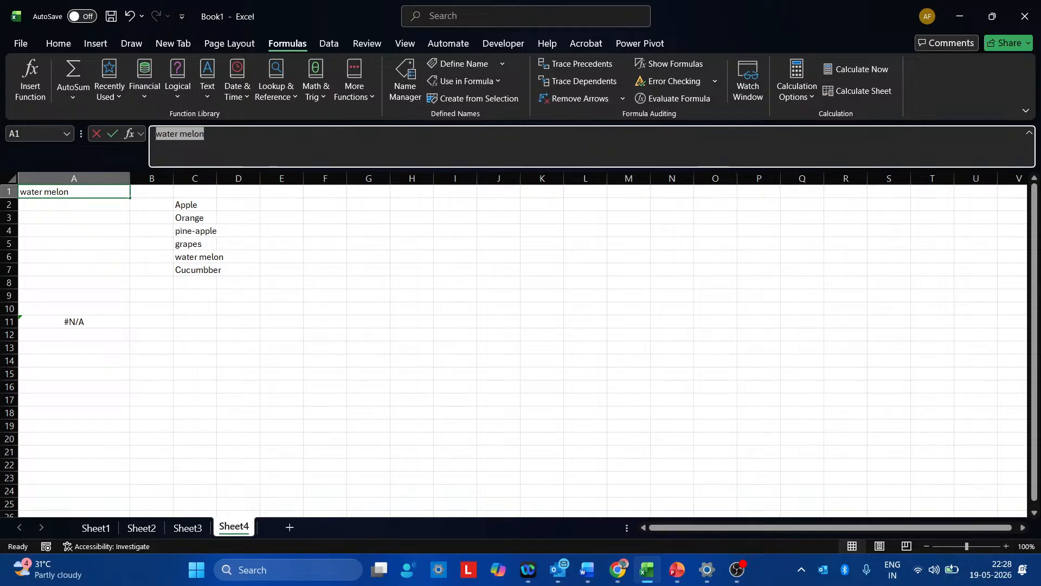
pyautogui.write('apple')
pyautogui.press('Return')
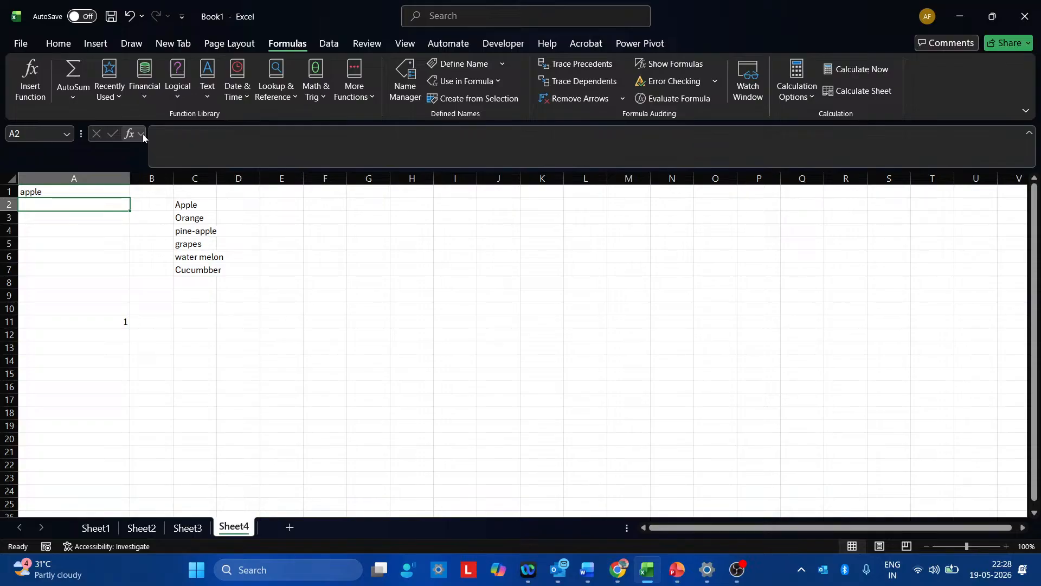
# Step: Set the lookup value in A1 to grapes
pyautogui.press('Up')
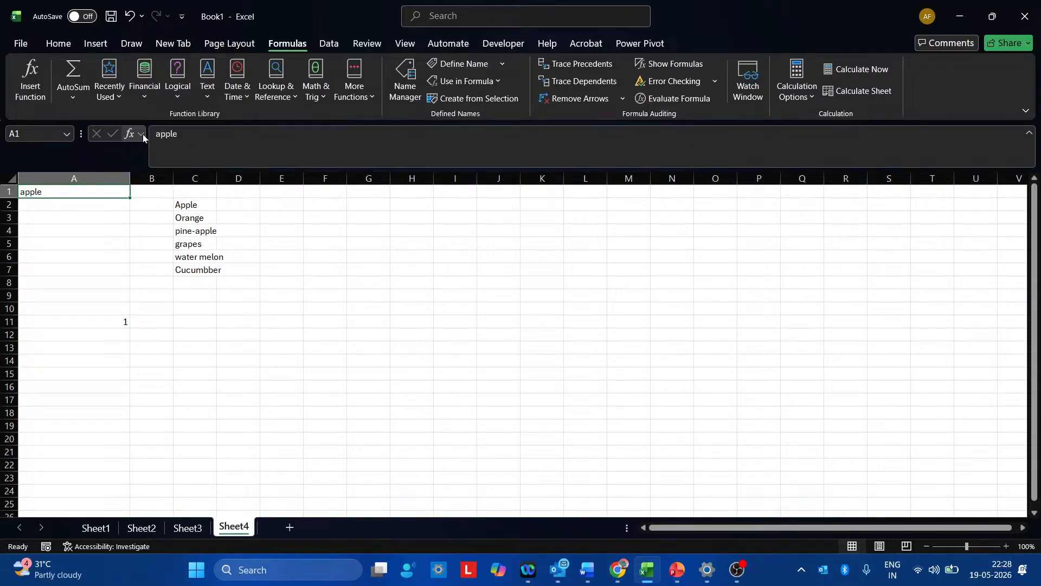
pyautogui.write('grapes')
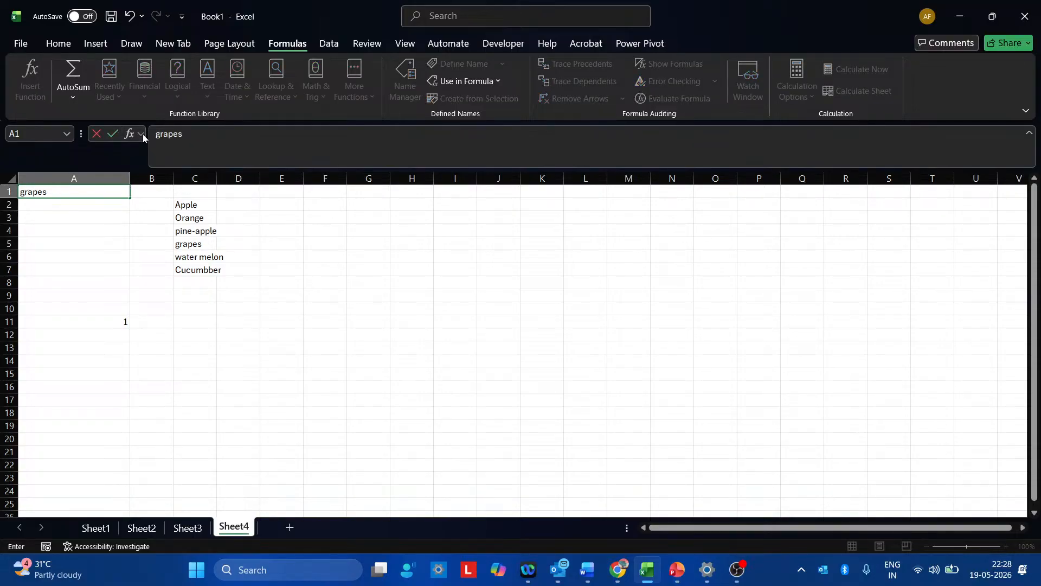
pyautogui.press('Return')
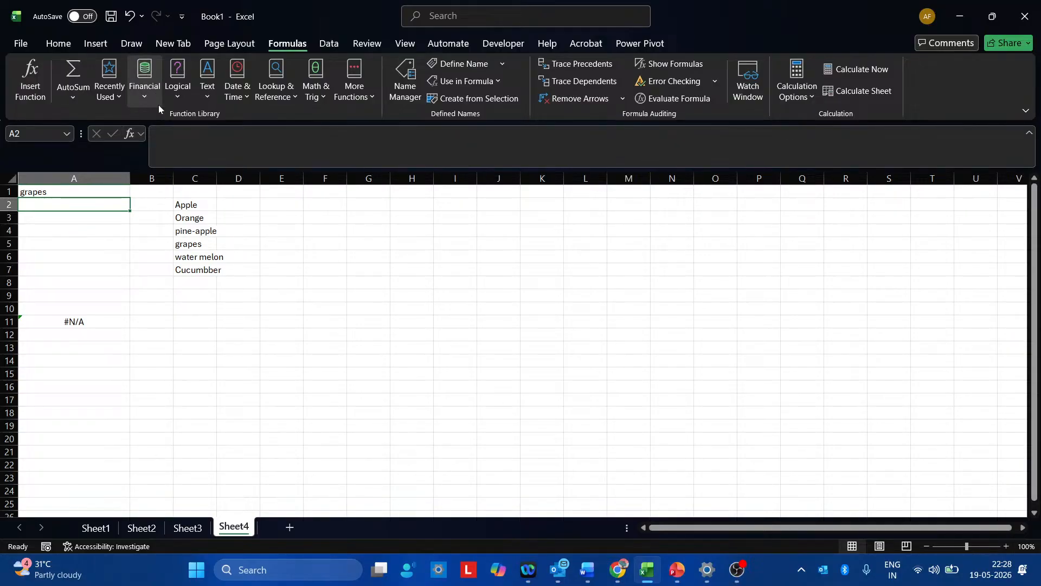
# Step: Review which cells the defined name fruits refers to and keep its definition as is
pyautogui.click(405, 81)
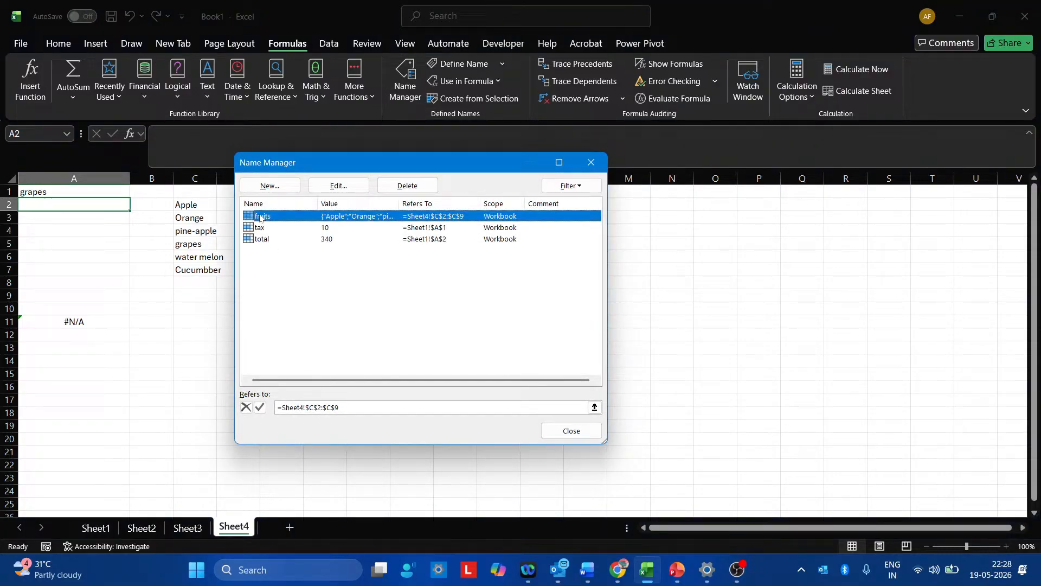
pyautogui.click(338, 185)
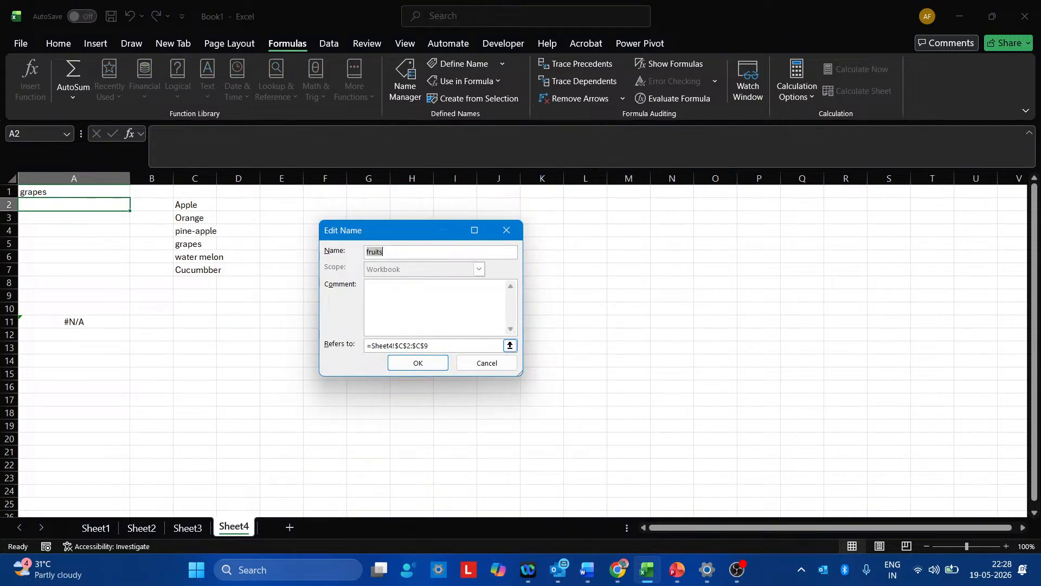
pyautogui.click(417, 362)
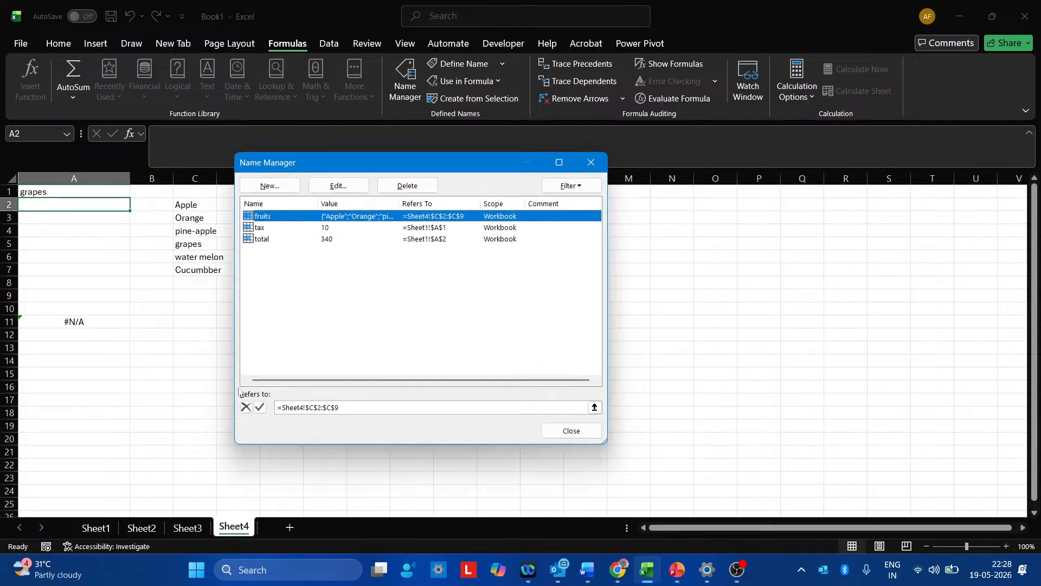
pyautogui.click(562, 426)
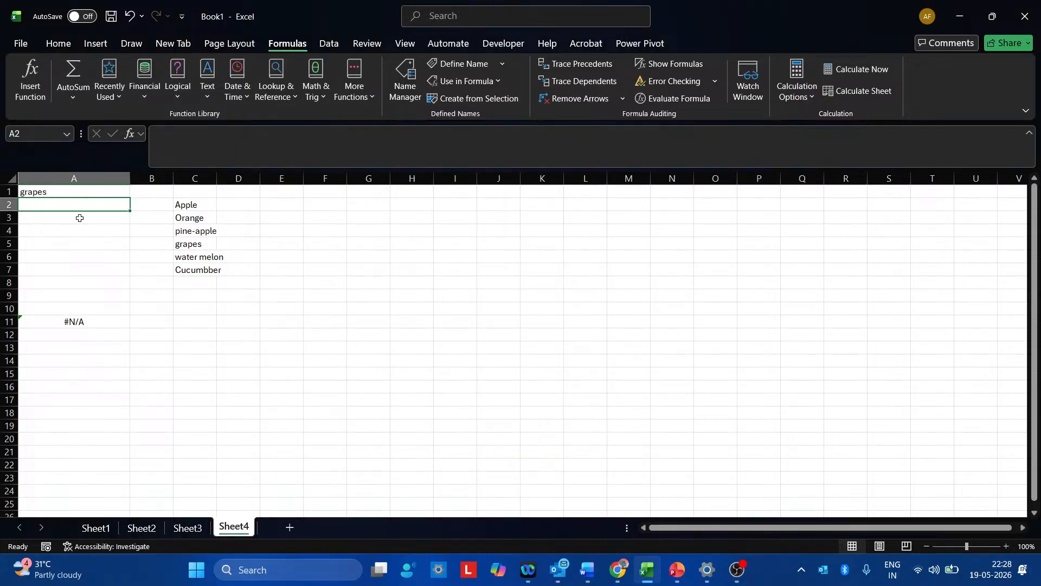
# Step: Replace the lookup value in A1 with Orange
pyautogui.click(42, 192)
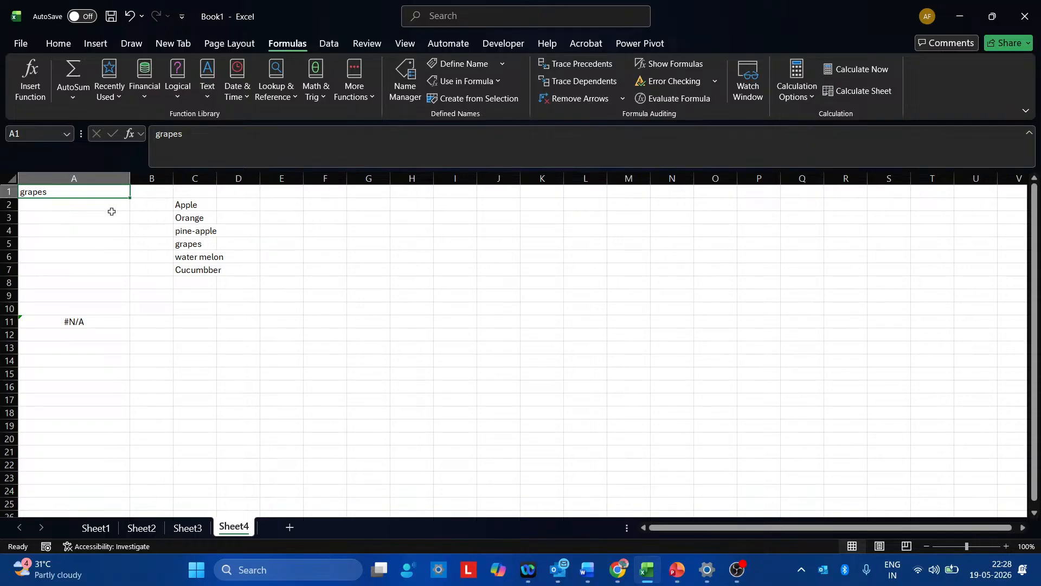
pyautogui.write('Oran')
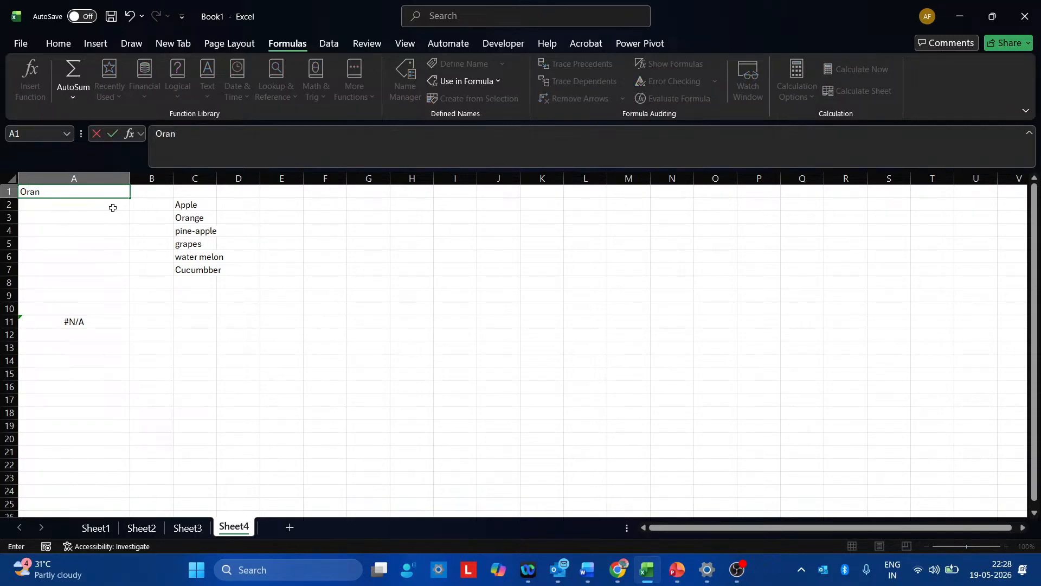
pyautogui.write('ge')
pyautogui.press('Return')
# Step: Set the lookup value in A1 to Apple and check the LOOKUP formula in A11
pyautogui.press('Up')
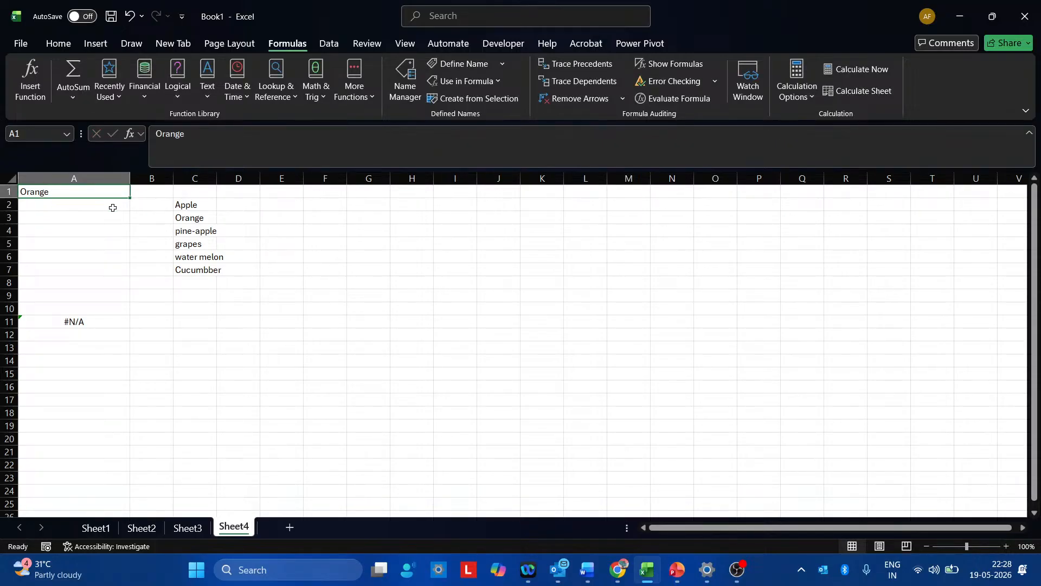
pyautogui.write('Apple')
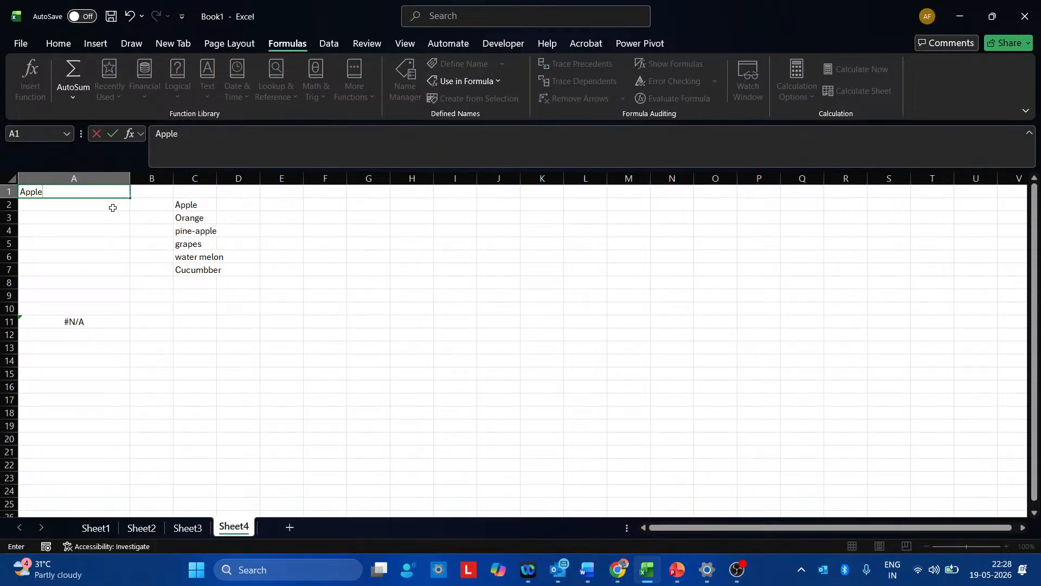
pyautogui.press('Return')
pyautogui.press('Down')
pyautogui.press('Down')
pyautogui.press('Down')
pyautogui.press('Down')
pyautogui.press('Down')
pyautogui.press('Down')
pyautogui.press('Down')
pyautogui.press('Down')
pyautogui.press('Down')
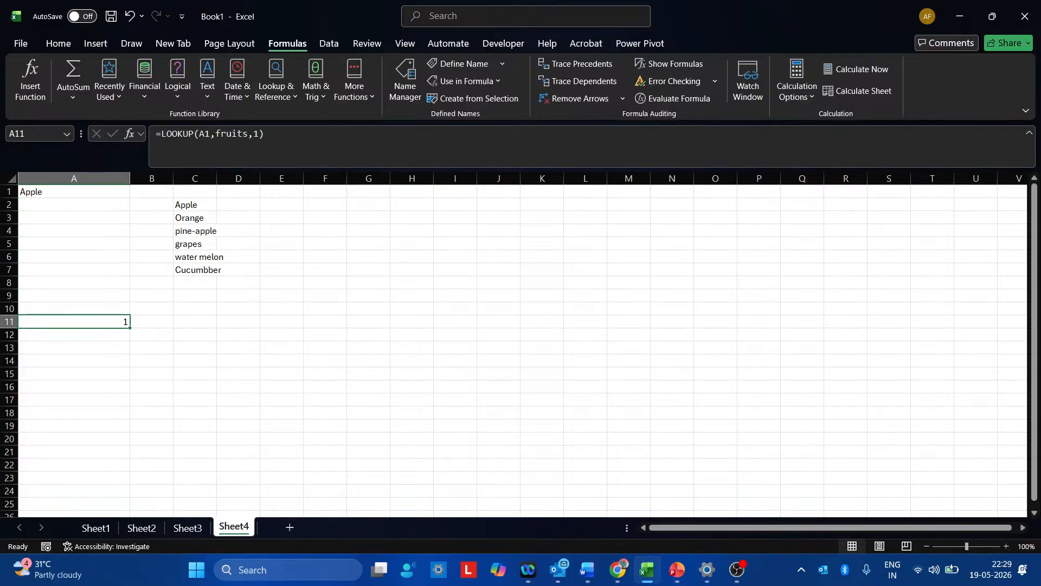
# Step: Clear the result vector value from the LOOKUP formula in A11, leaving =LOOKUP(A1,fruits,)
pyautogui.click(260, 134)
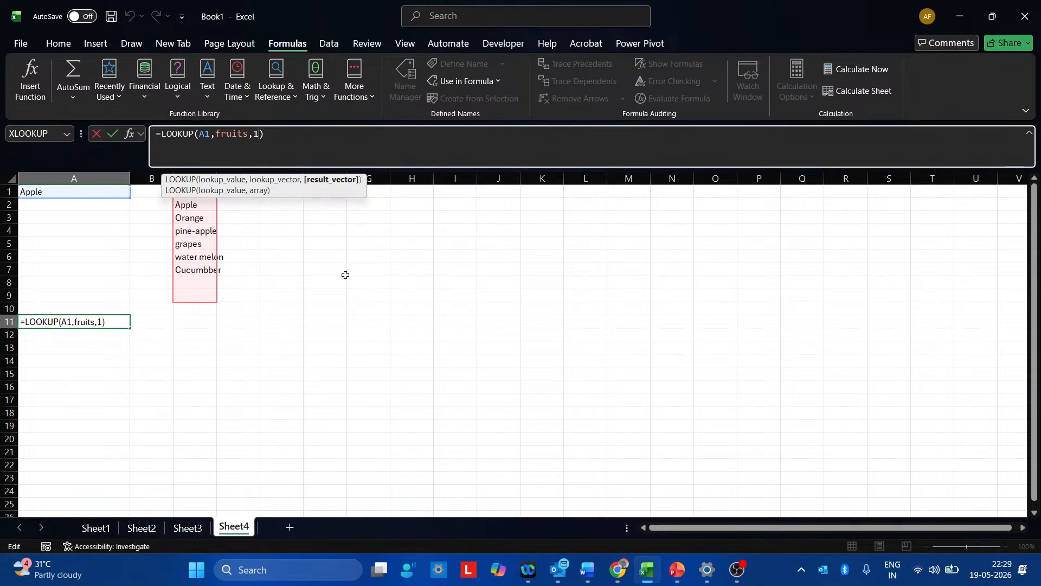
pyautogui.press('BackSpace')
pyautogui.press('Return')
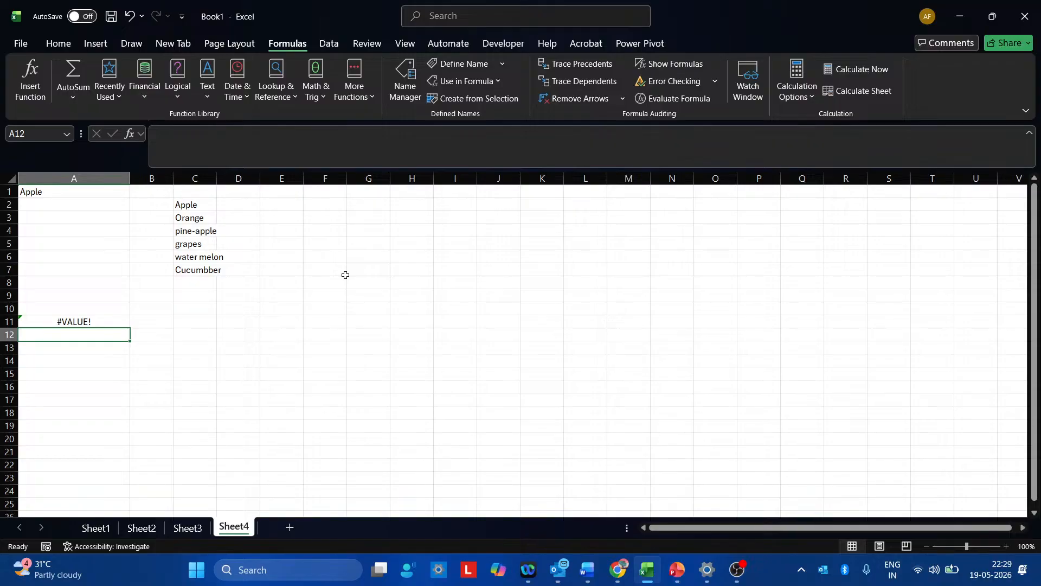
# Step: Enter 2 as the result vector in A11's formula so it reads =LOOKUP(A1,fruits,2)
pyautogui.click(101, 320)
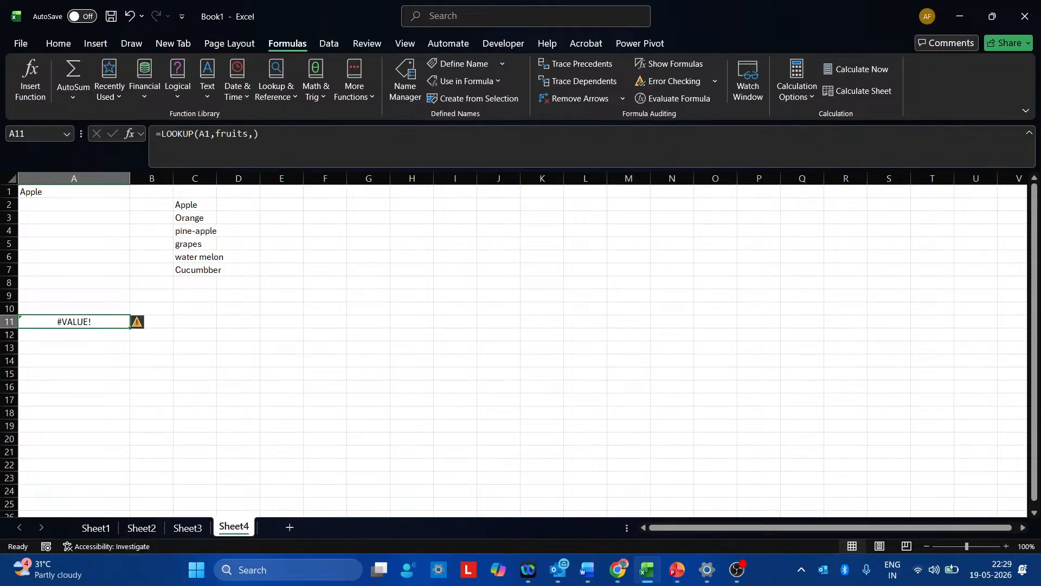
pyautogui.click(255, 134)
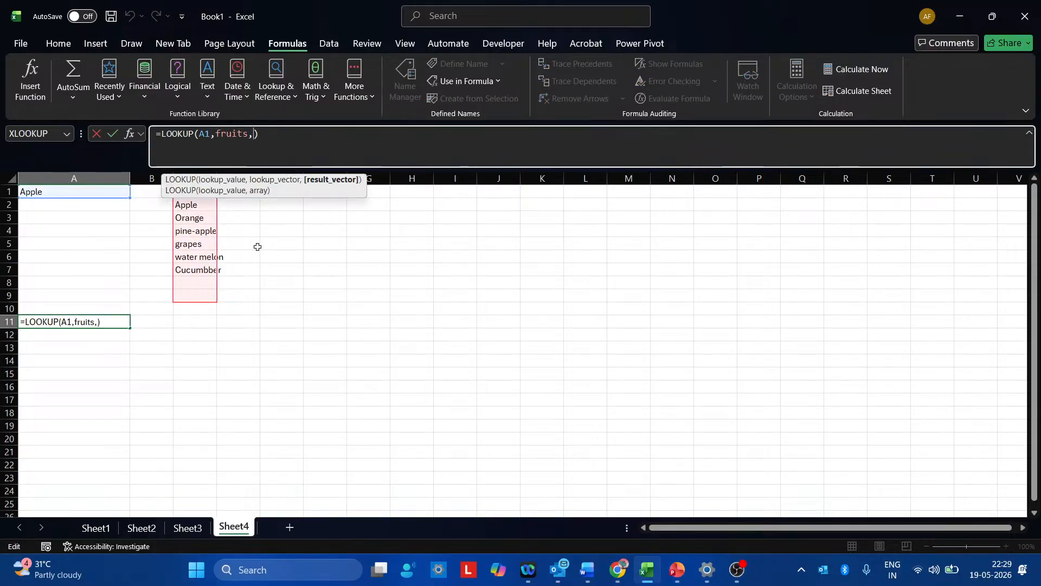
pyautogui.write('2')
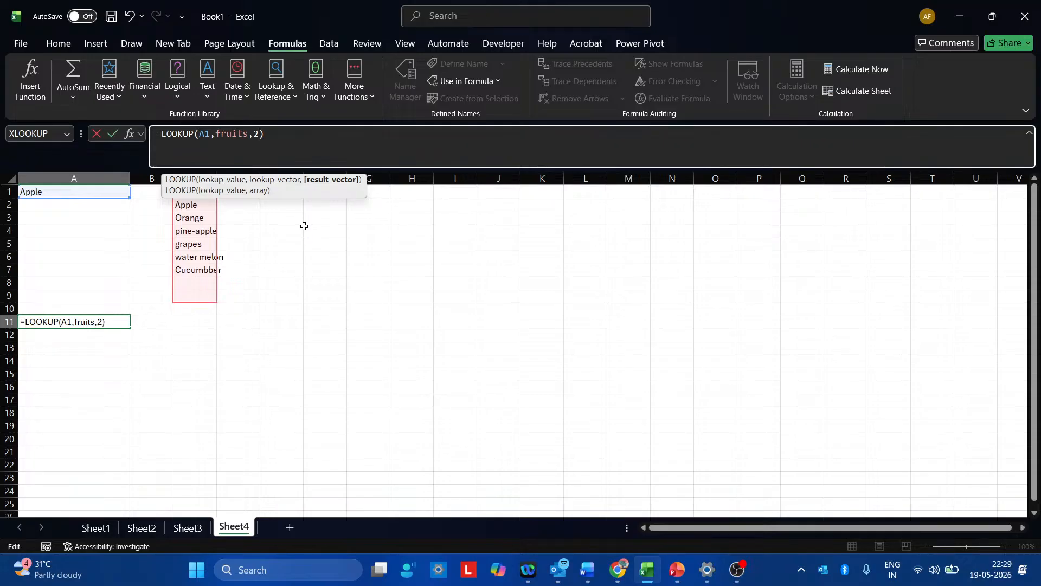
pyautogui.press('Return')
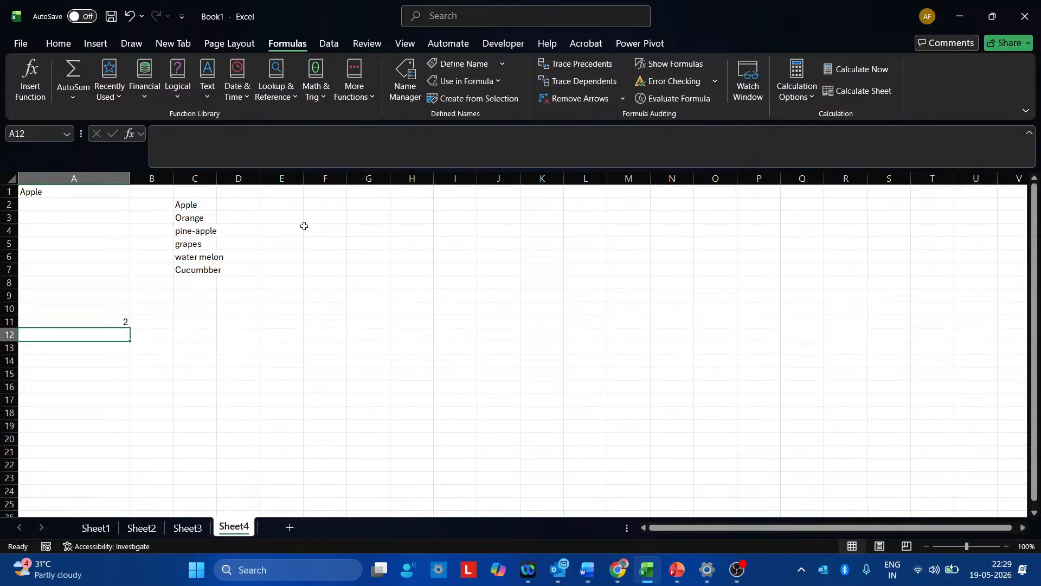
pyautogui.moveTo(708, 570)
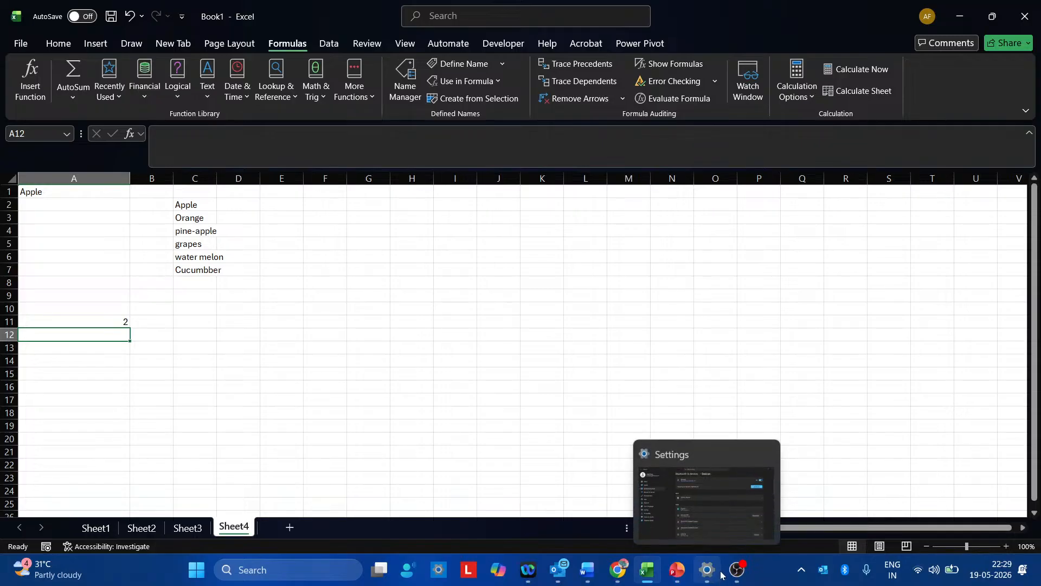
pyautogui.click(388, 326)
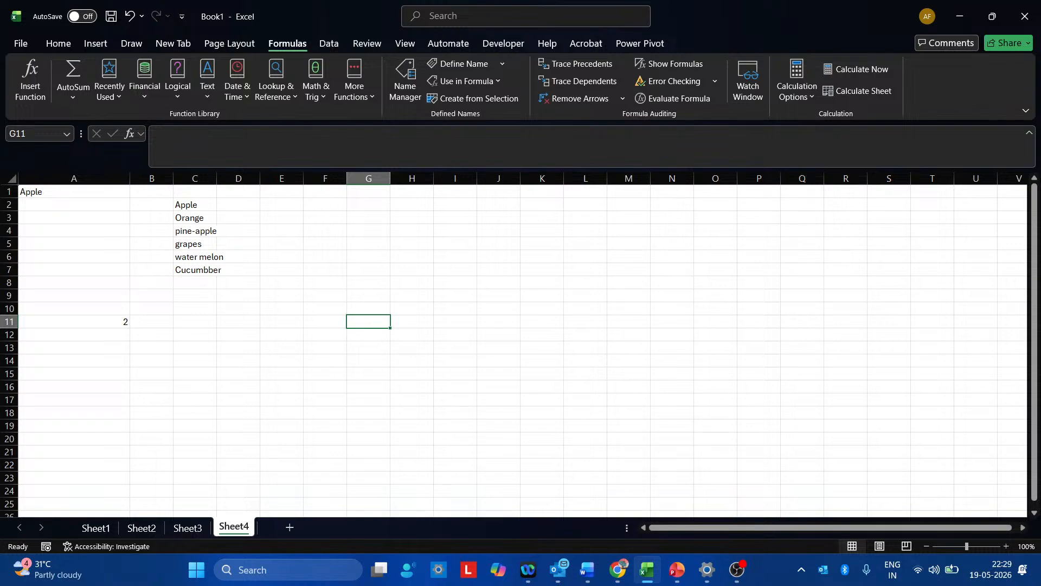
pyautogui.moveTo(746, 578)
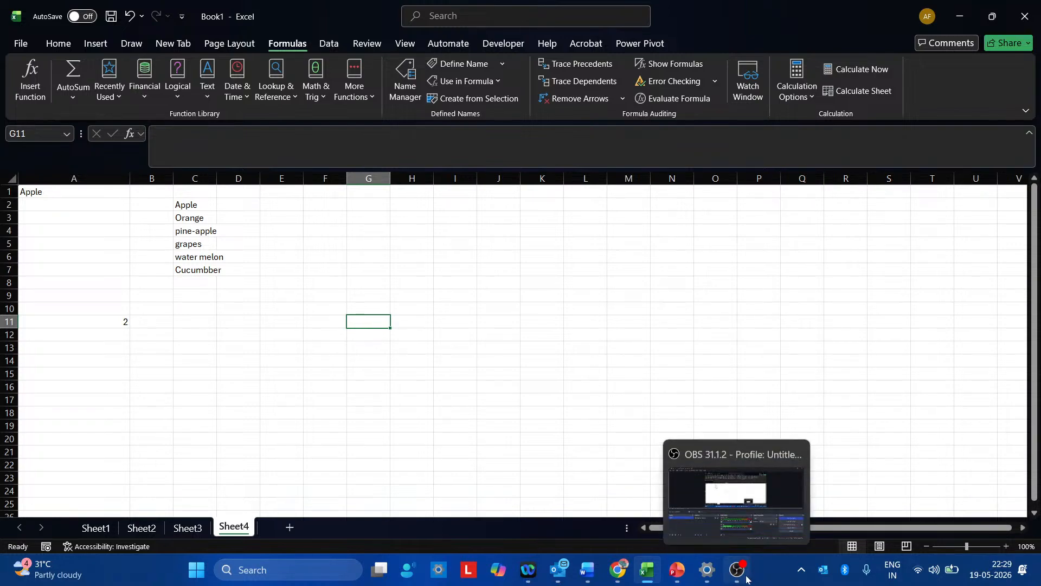